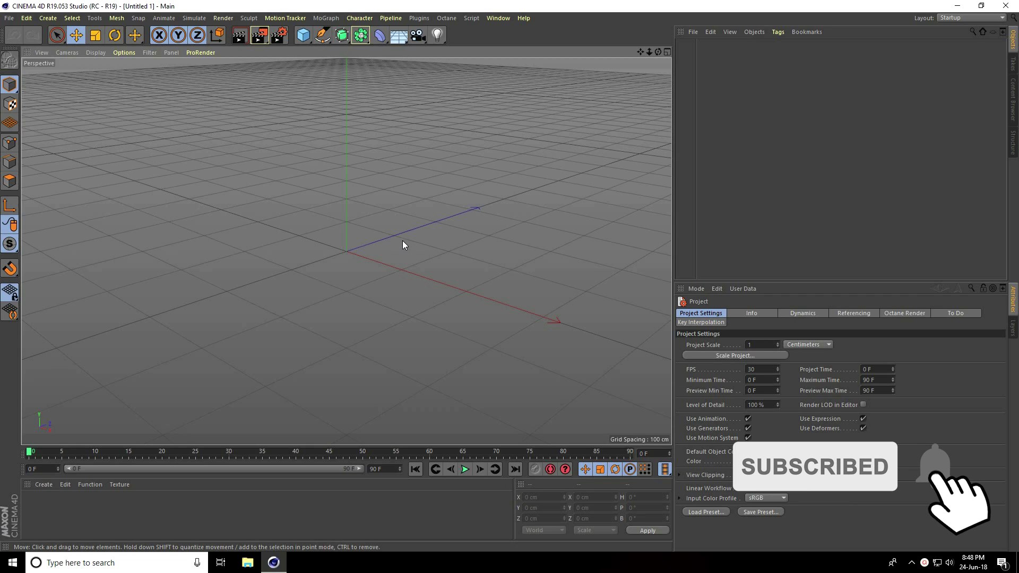
Add a MoText object reading "S", aligned to Middle
click(326, 18)
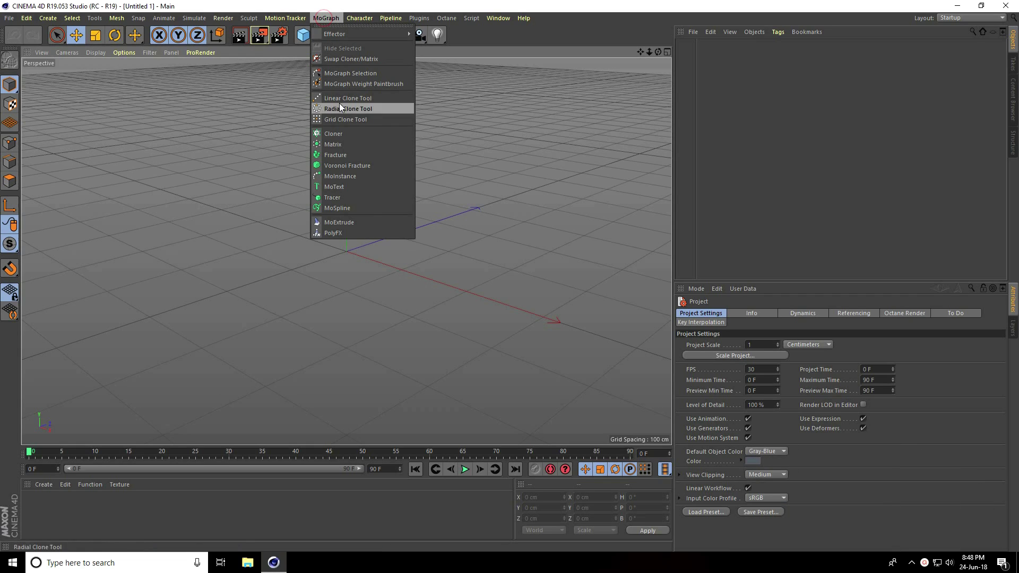
click(352, 187)
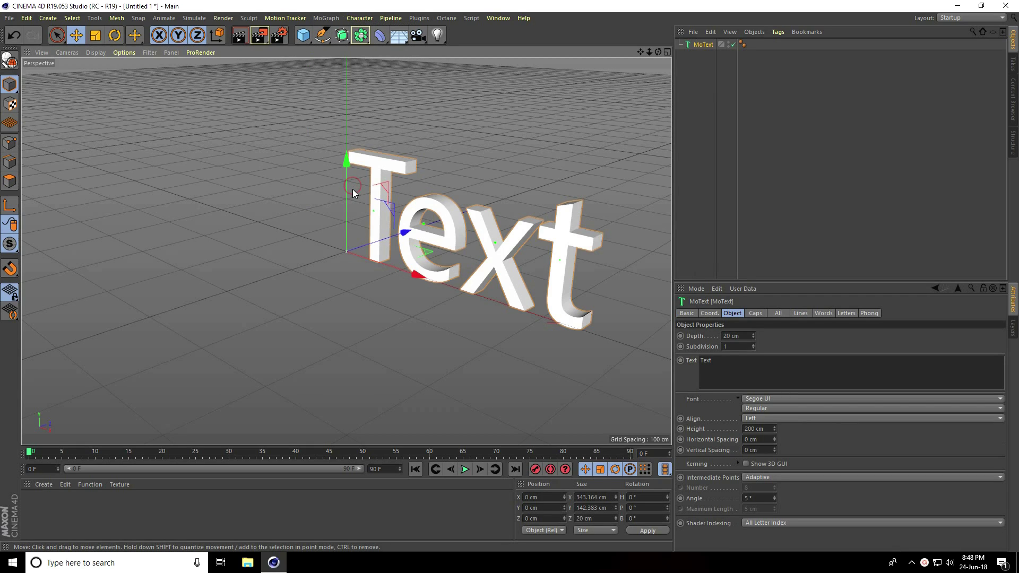
drag(721, 365, 695, 365)
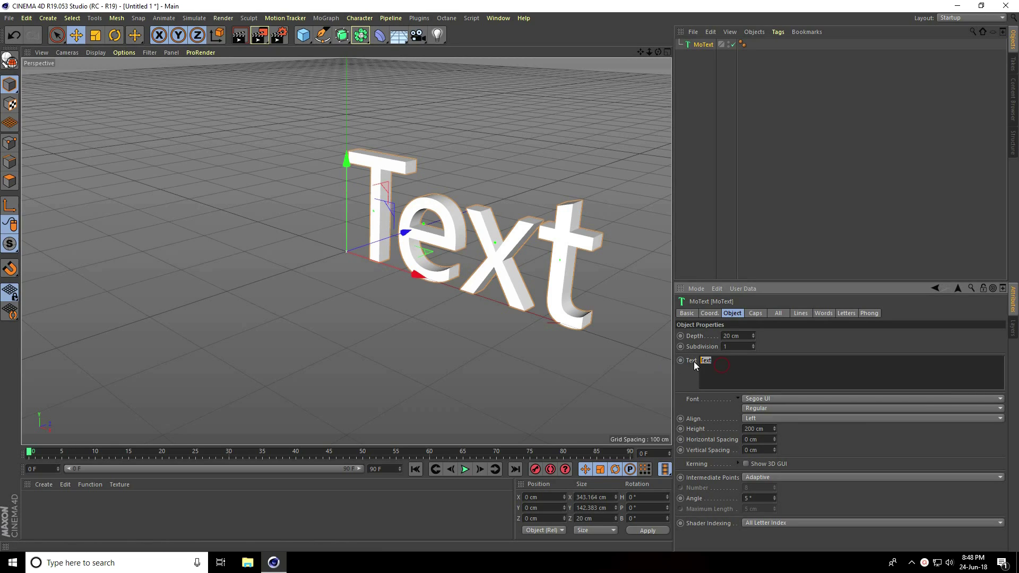
text(S)
click(752, 419)
click(756, 440)
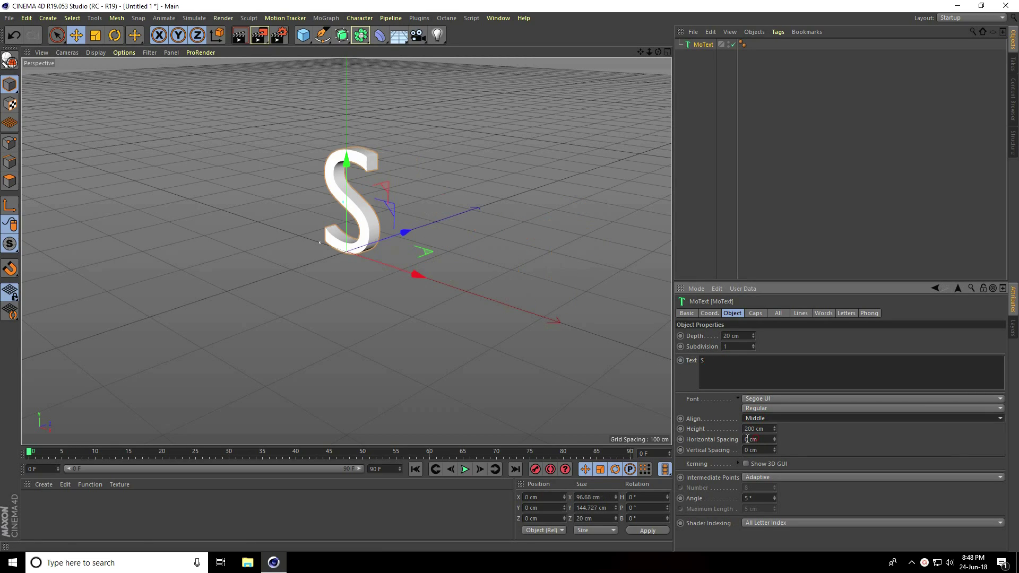
Set the text font to Arial Black and the extrusion depth to 25 cm
click(764, 402)
scroll(763, 399, up, 10)
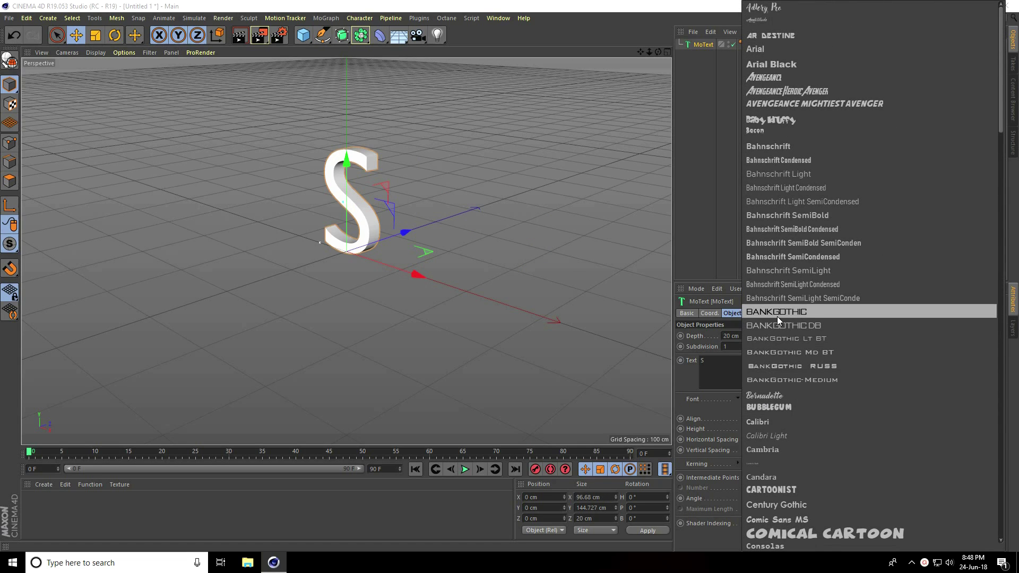
click(780, 64)
scroll(385, 153, up, 2)
scroll(414, 143, up, 2)
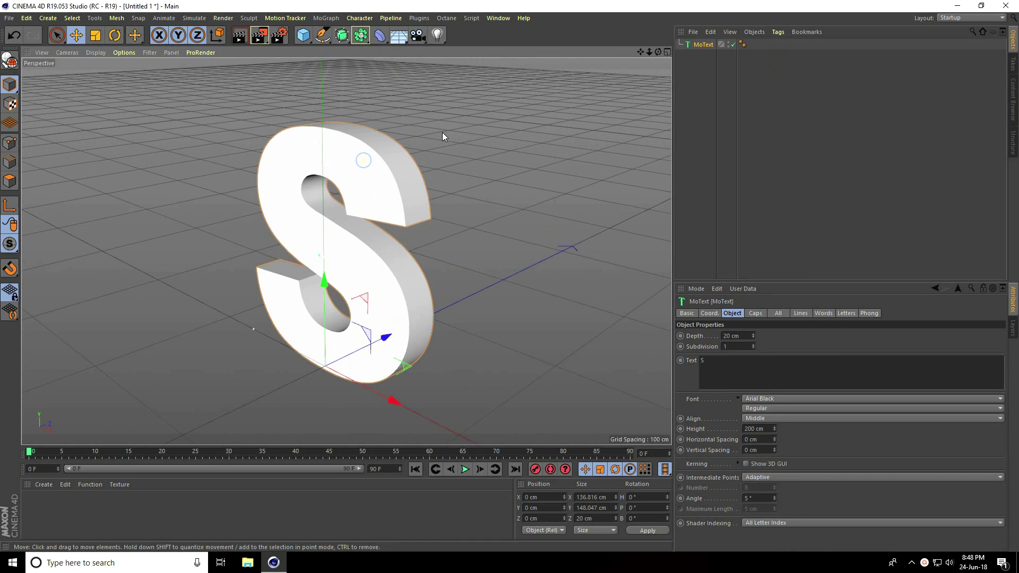
scroll(400, 199, up, 1)
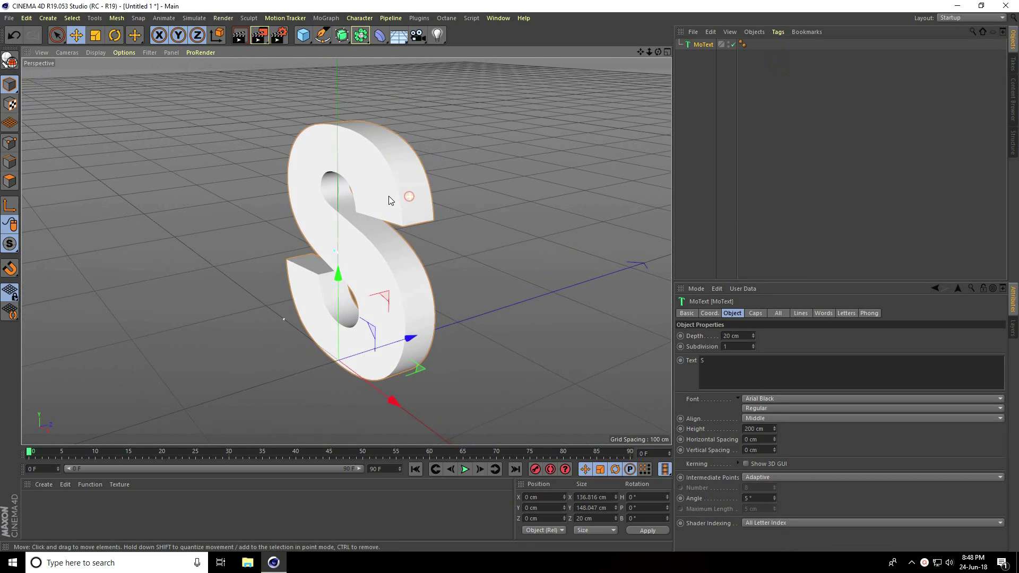
double_click(732, 335)
text(25)
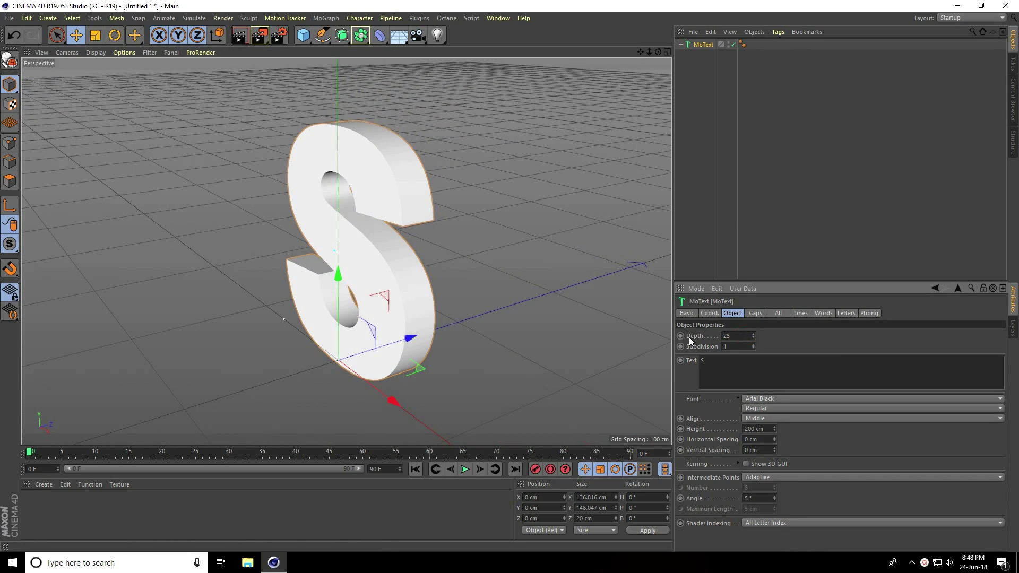
key(Return)
Make the extruded S editable geometry
alt+drag(460, 337, 491, 326)
alt+drag(455, 291, 398, 248)
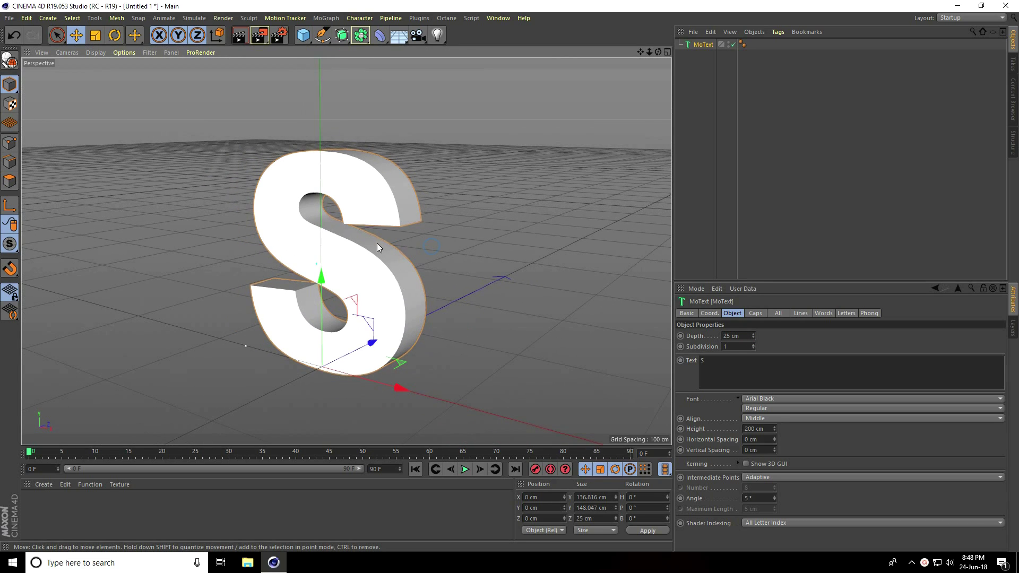
click(12, 62)
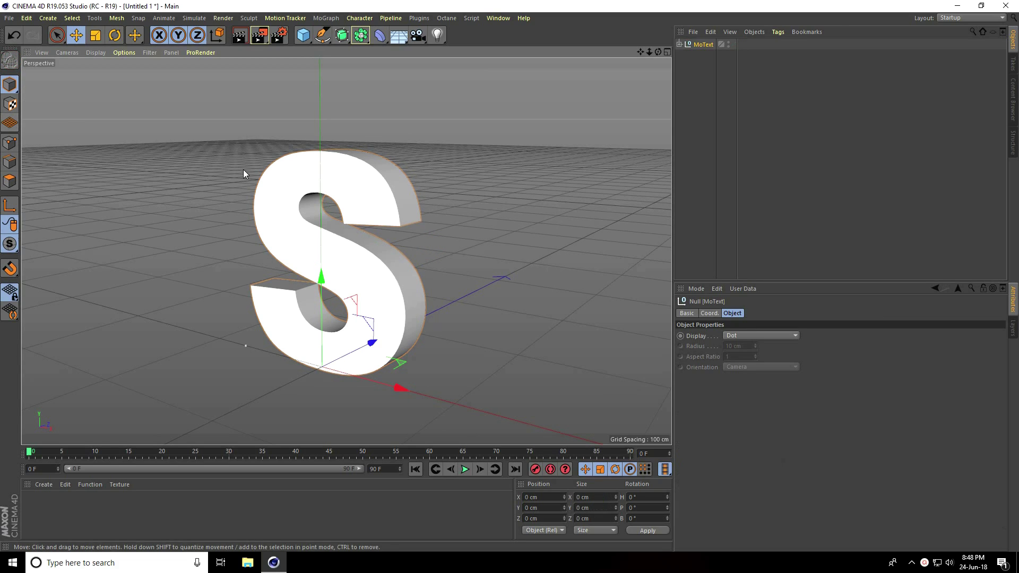
Select MoText with its children and Connect Objects + Delete into one MoText.1 polygon object
right_click(695, 43)
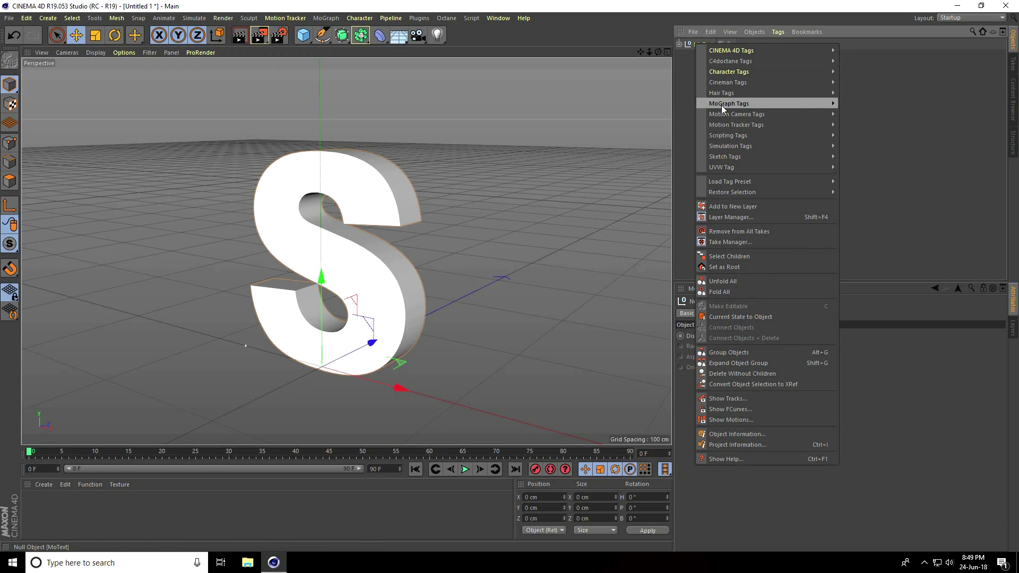
click(743, 257)
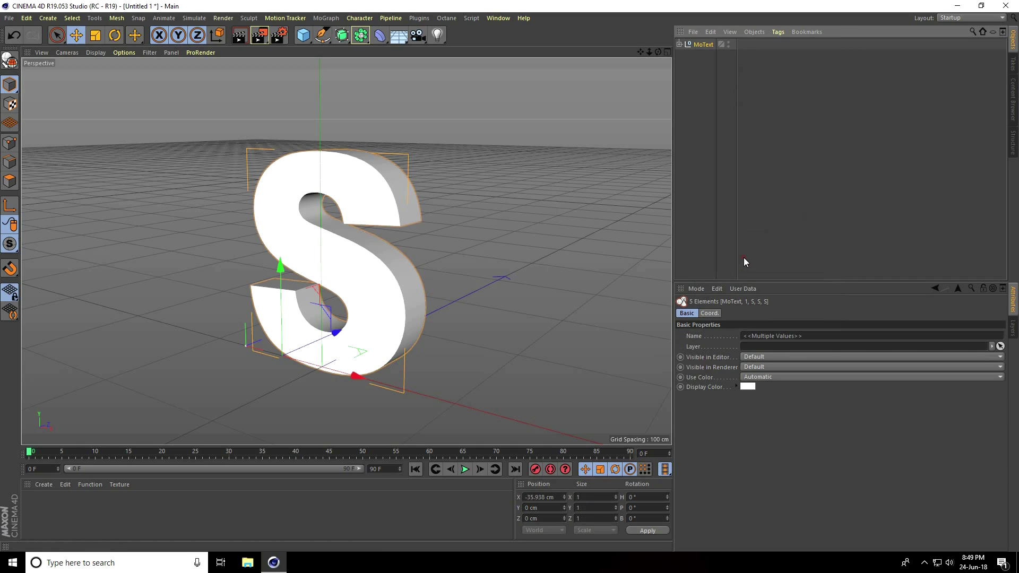
right_click(693, 44)
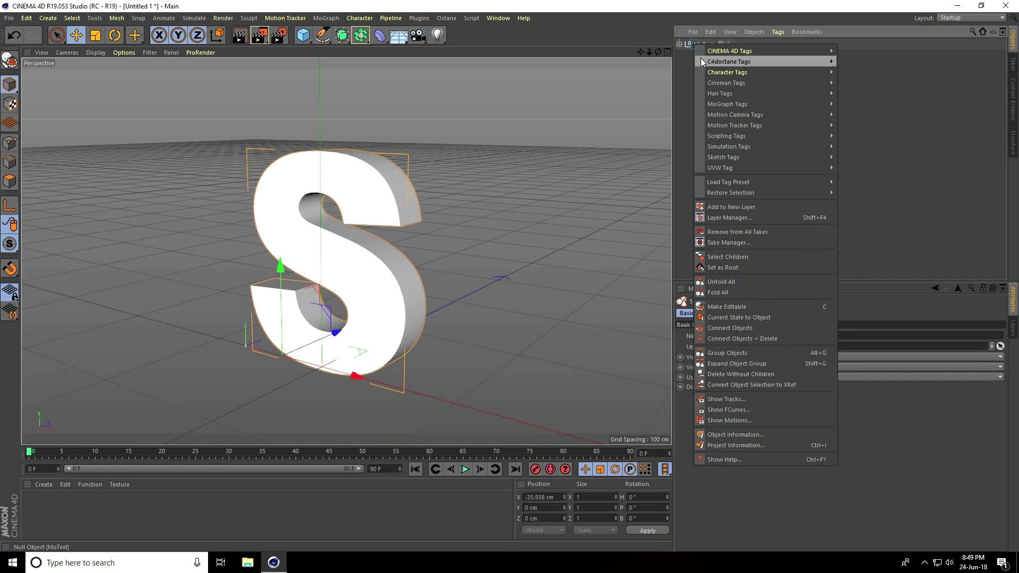
click(779, 339)
alt+drag(306, 321, 304, 266)
scroll(311, 238, up, 5)
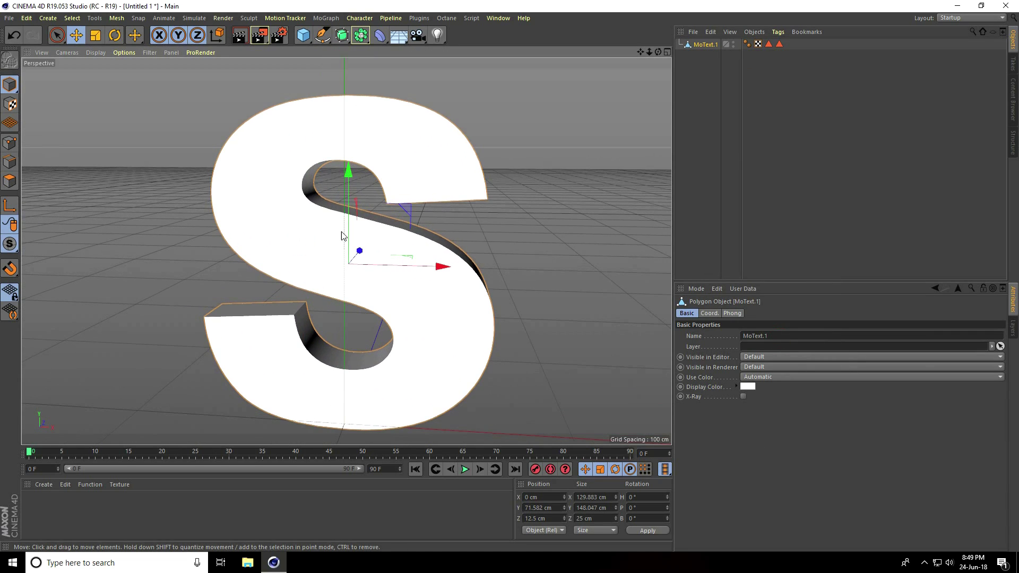
click(117, 18)
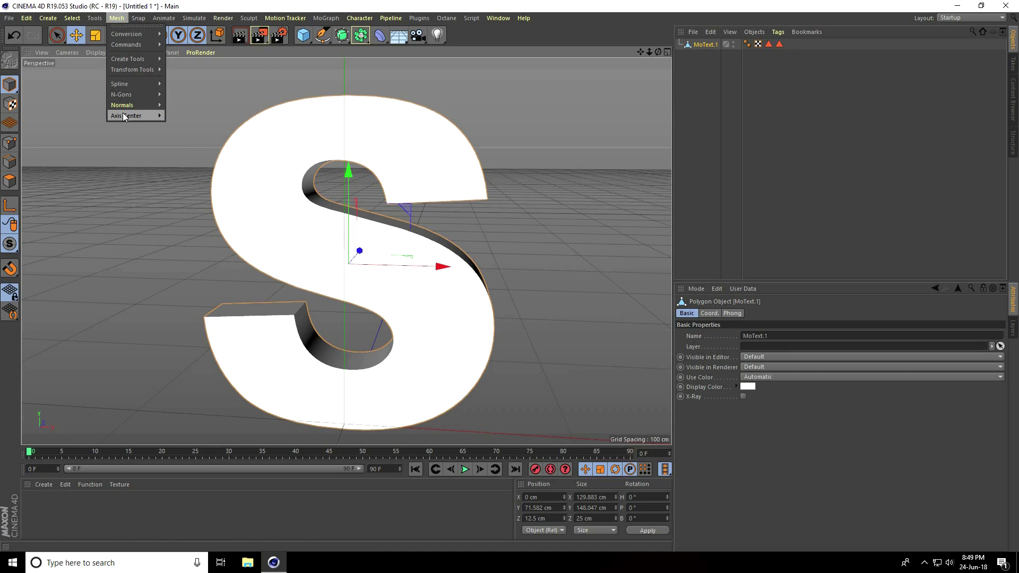
Run Axis Center on MoText.1 with Points Center and Include Children ticked
mouse_move(124, 115)
click(193, 117)
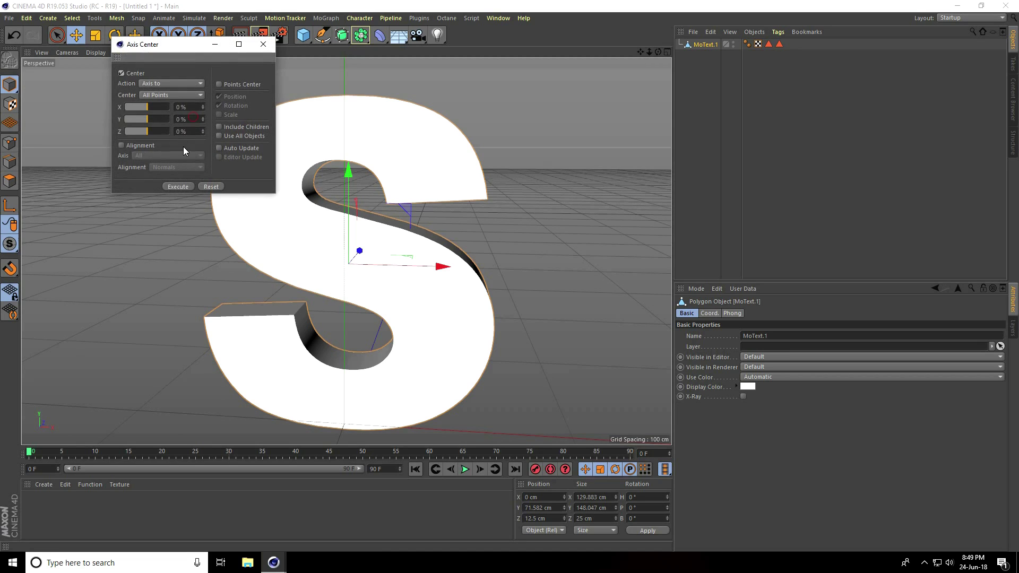
click(219, 84)
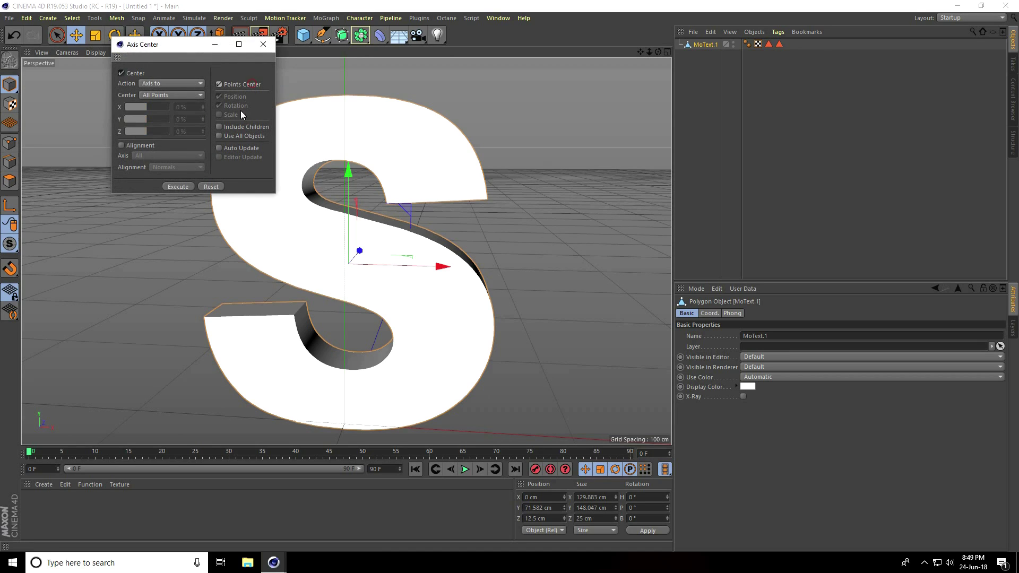
click(249, 129)
click(183, 186)
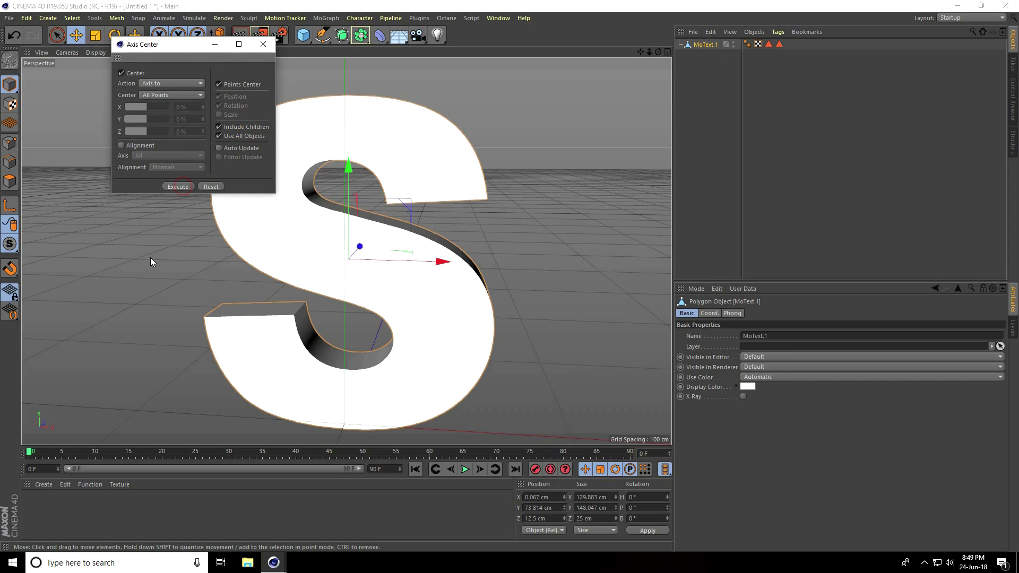
click(264, 44)
click(264, 100)
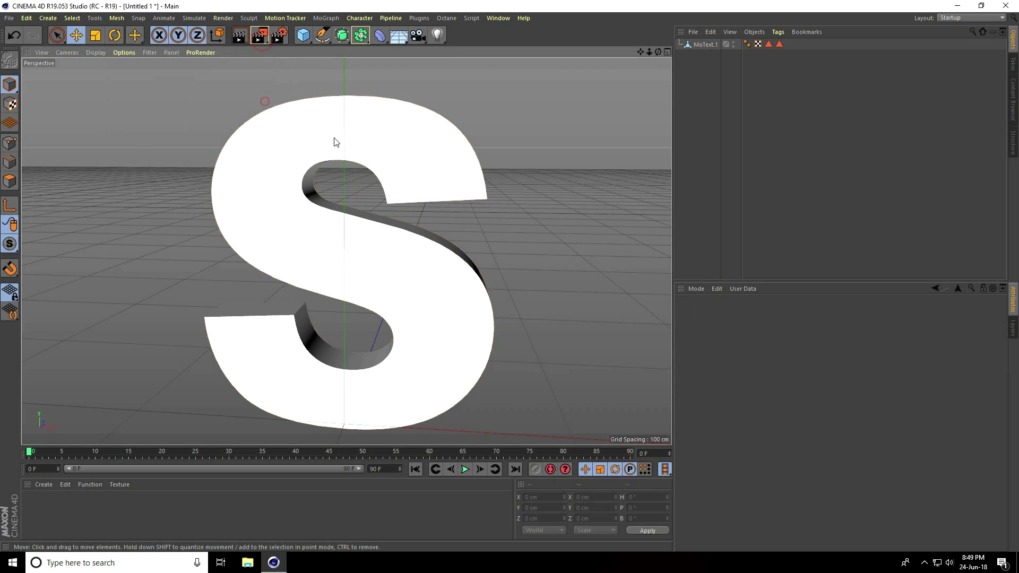
Switch the viewport to Gouraud Shading (Lines) and show MoText.1's Coord. tab
scroll(335, 142, down, 5)
alt+drag(312, 209, 280, 231)
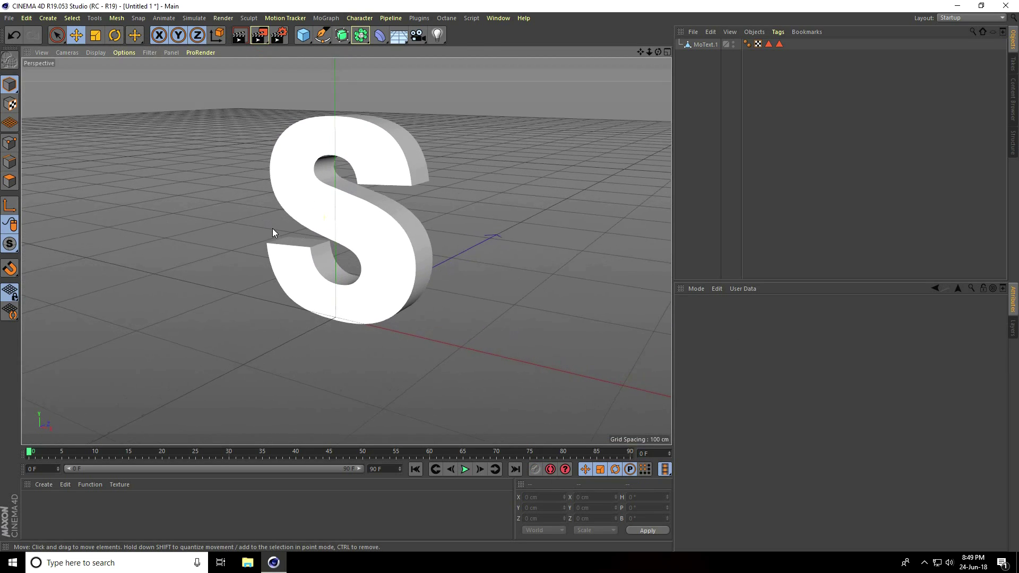
click(97, 52)
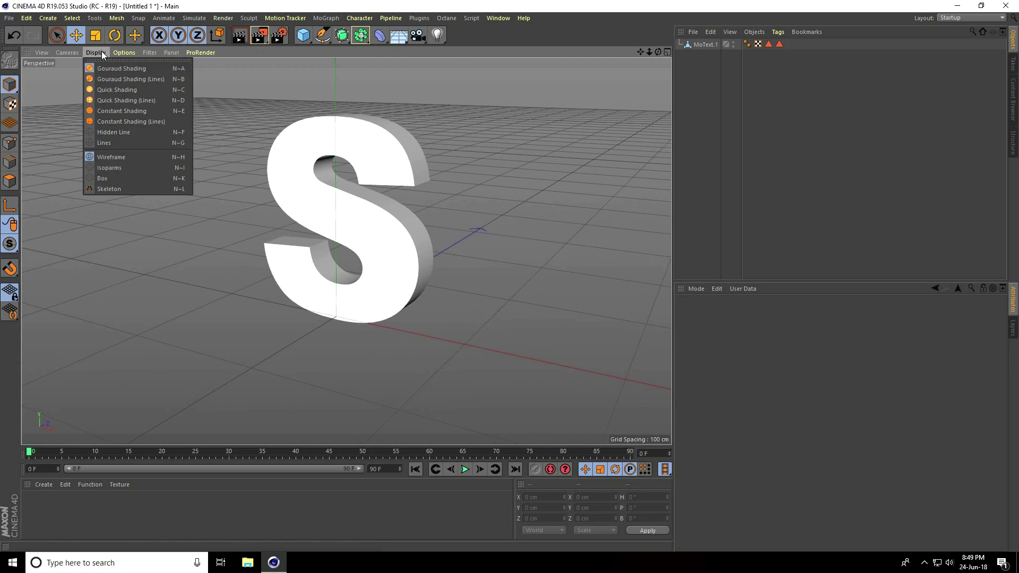
click(140, 84)
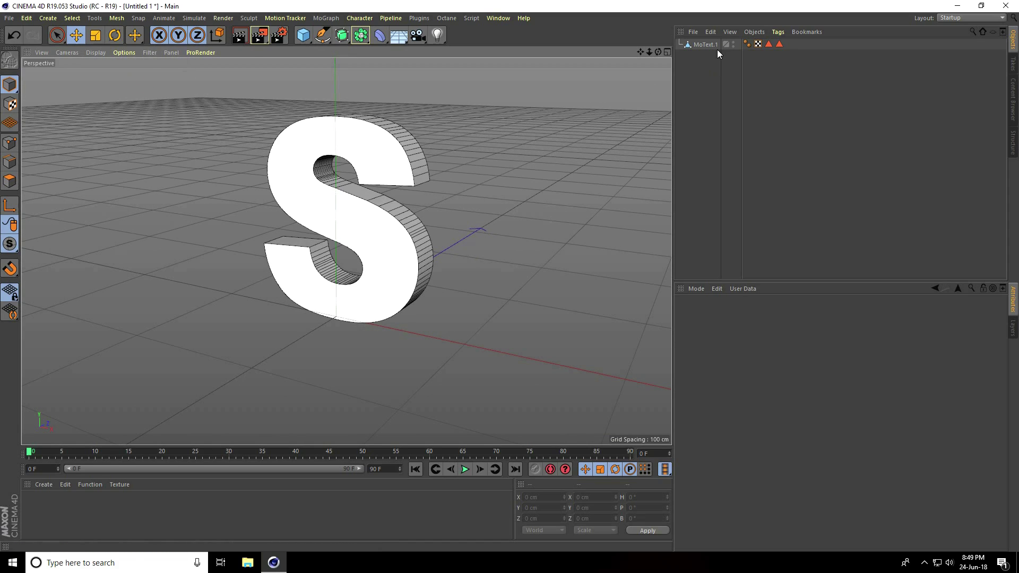
click(697, 44)
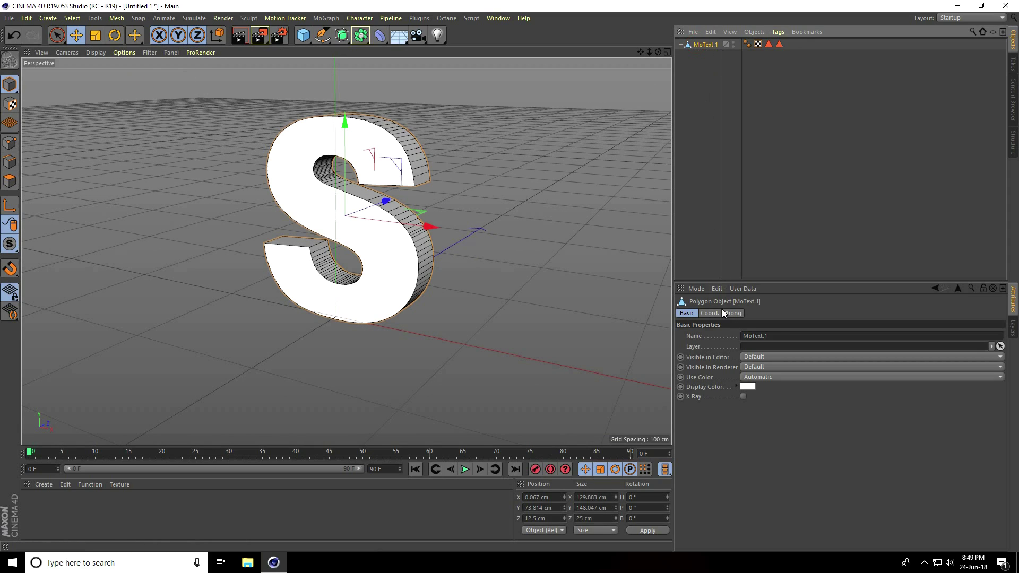
click(713, 313)
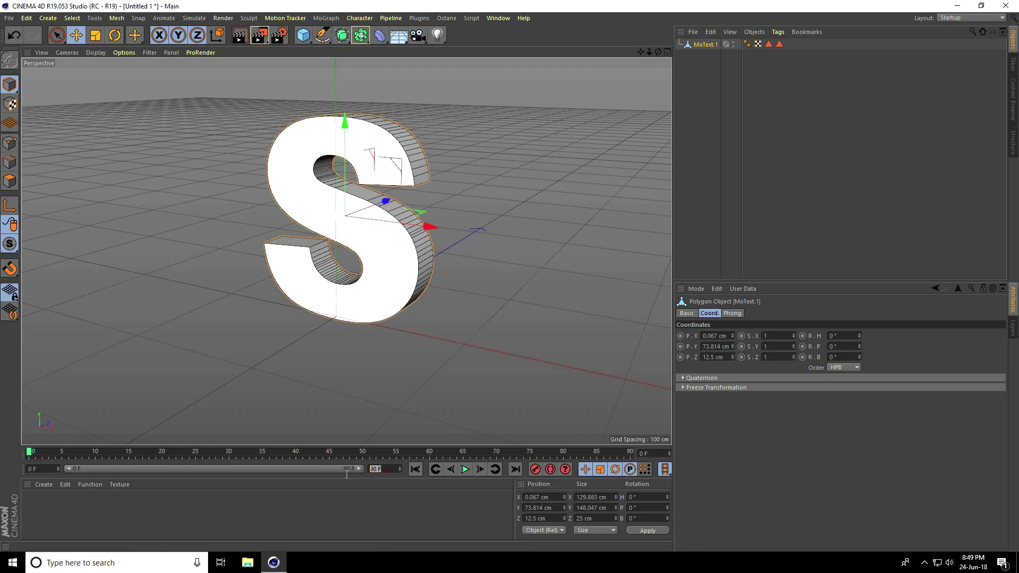
Set the animation end frame to 350 and key the S's rotation at frame 0
text(350)
key(Return)
drag(150, 469, 373, 479)
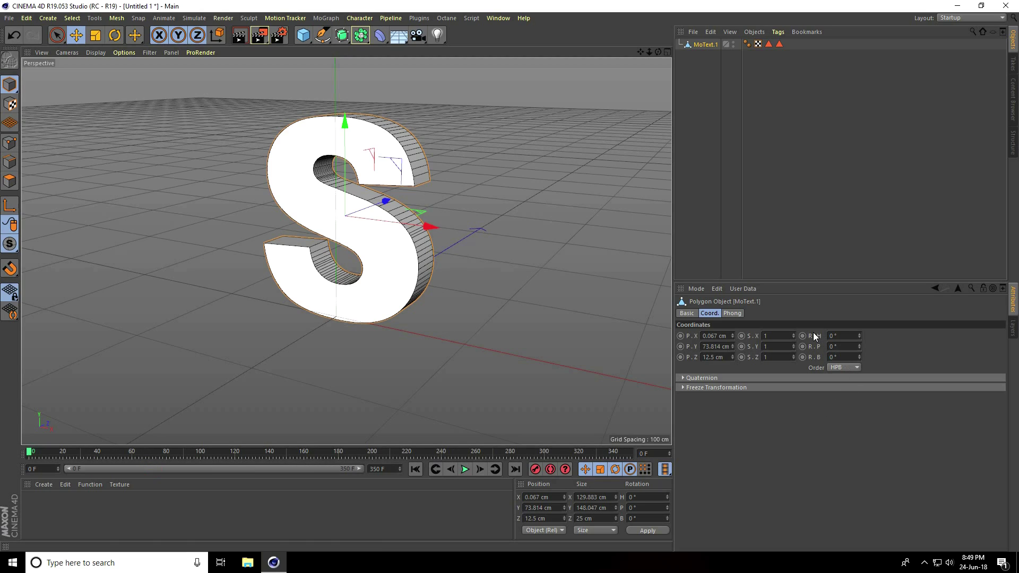
ctrl+drag(802, 336, 802, 357)
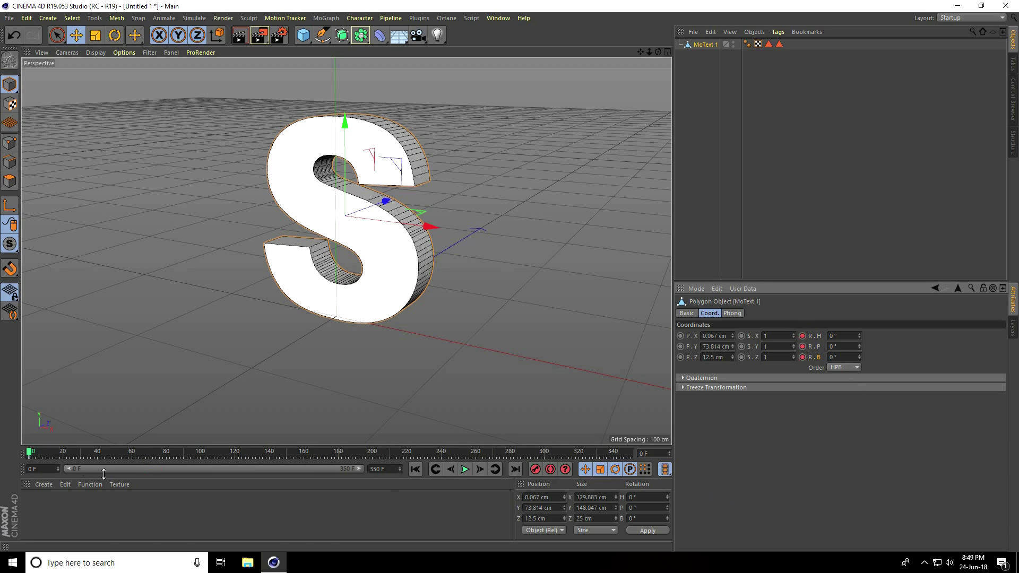
At frame 80, key heading and pitch rotation at 360°, then play from the start
drag(30, 456, 112, 465)
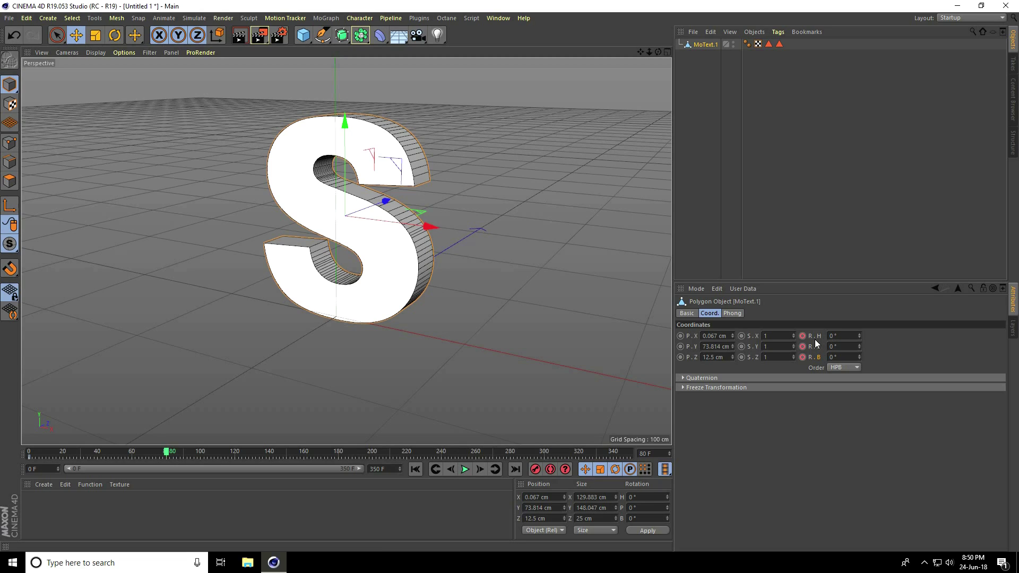
click(849, 335)
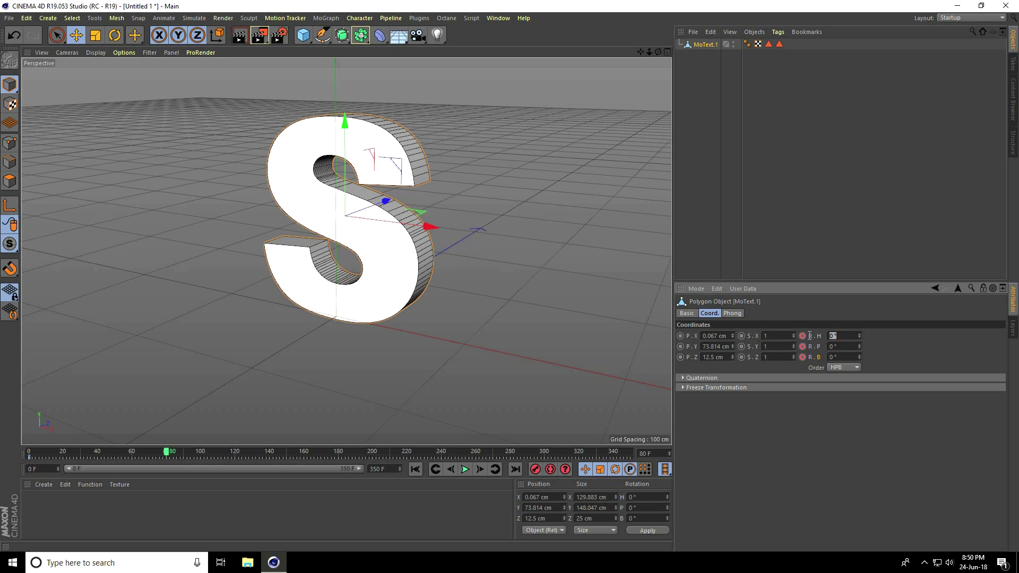
text(360)
key(Return)
click(840, 346)
click(802, 336)
click(417, 468)
click(464, 470)
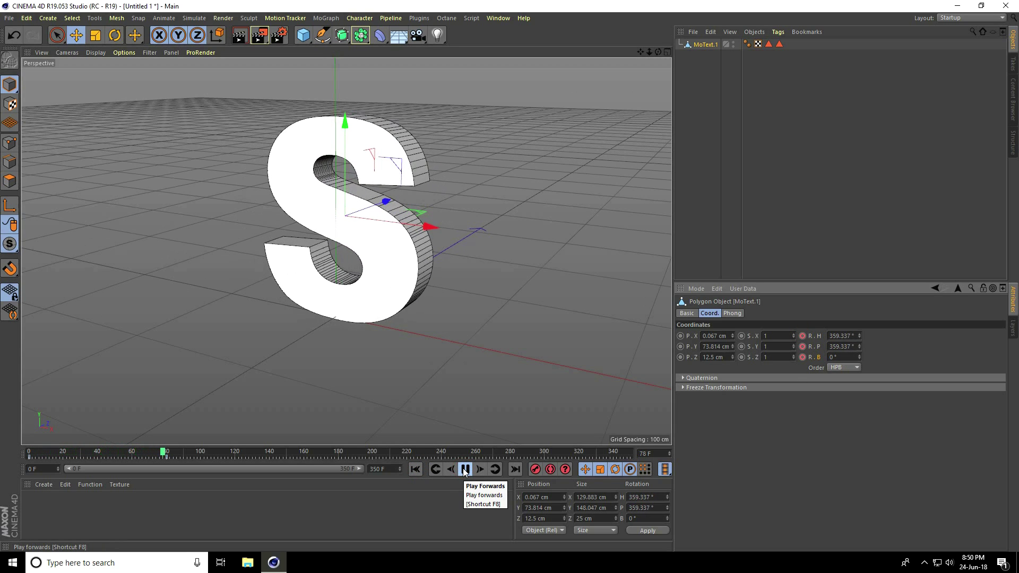
At frame 150, key rotation H 1080°, P 360°, B 360°, then return to the start
click(463, 470)
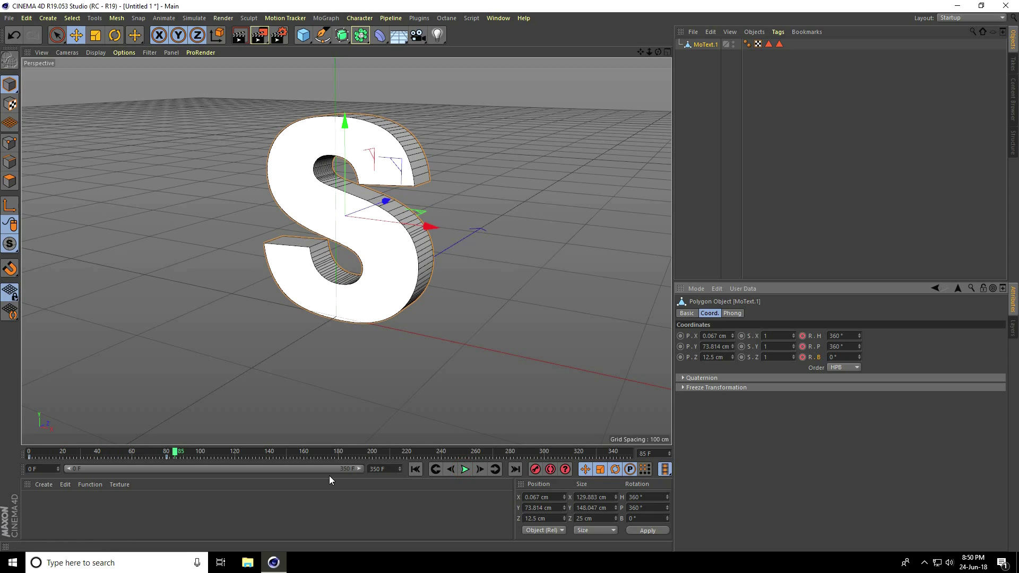
drag(178, 453, 269, 459)
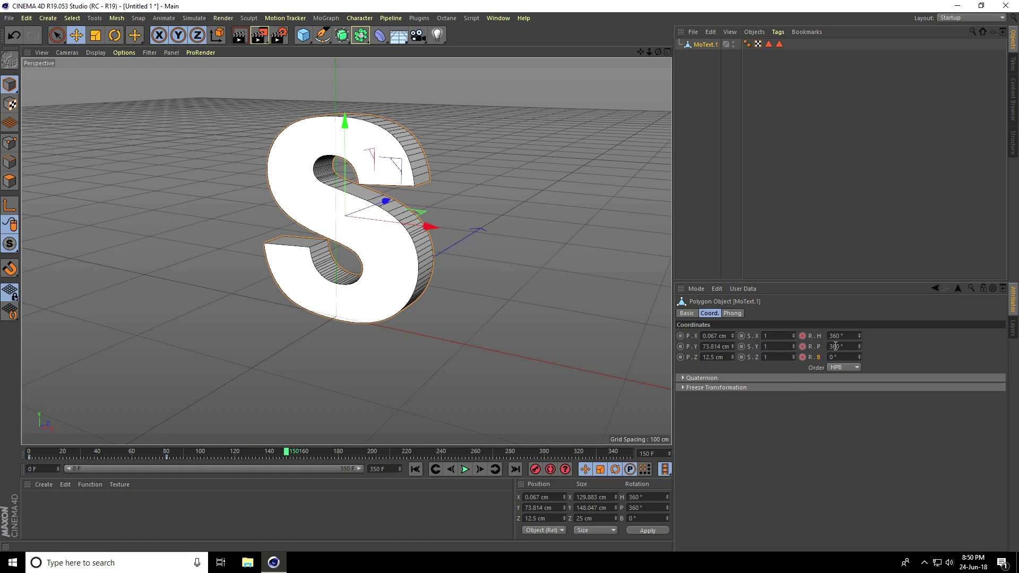
double_click(852, 336)
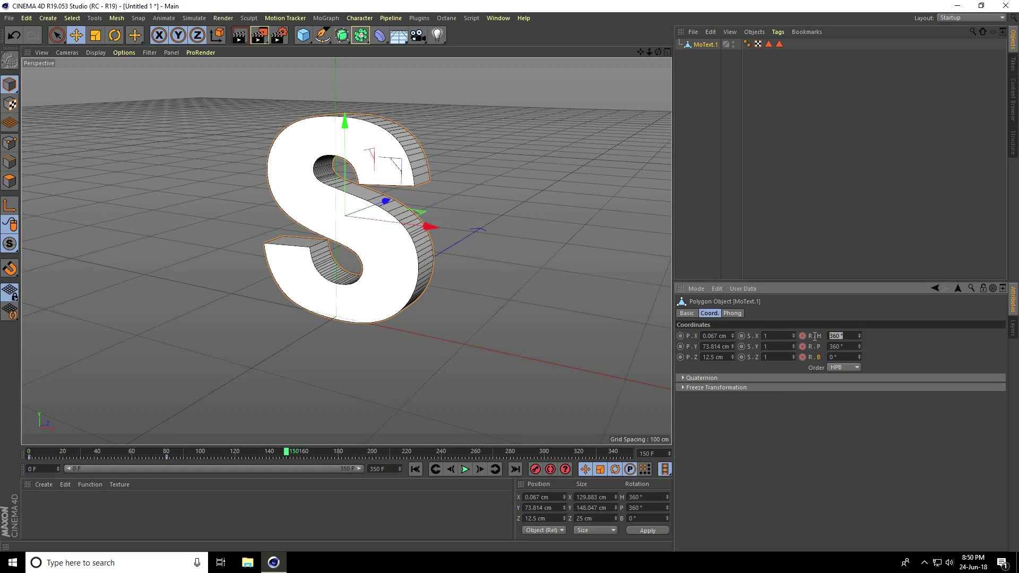
text(1080)
key(Return)
double_click(835, 347)
text(360)
double_click(832, 357)
key(Return)
click(802, 336)
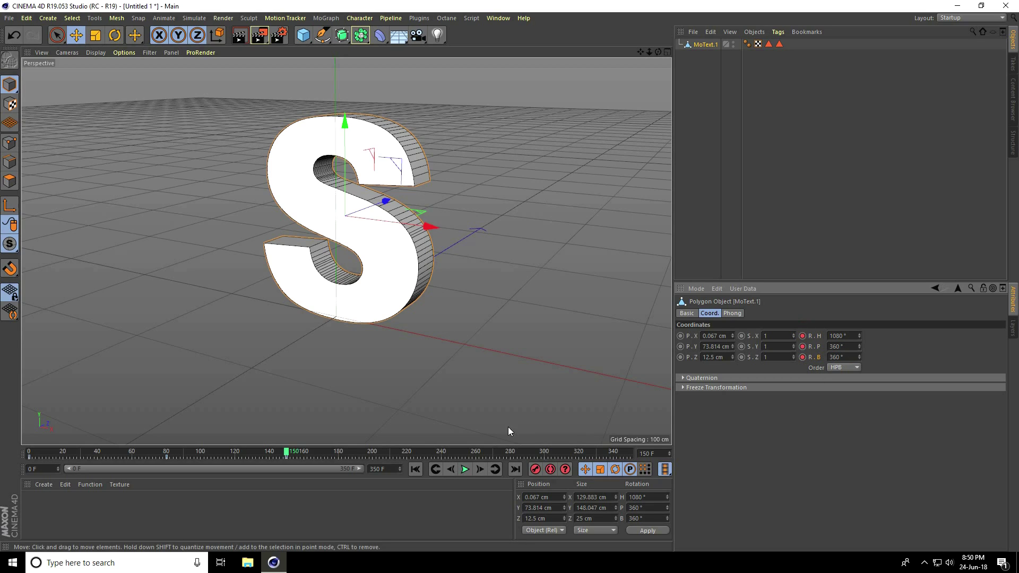
click(414, 469)
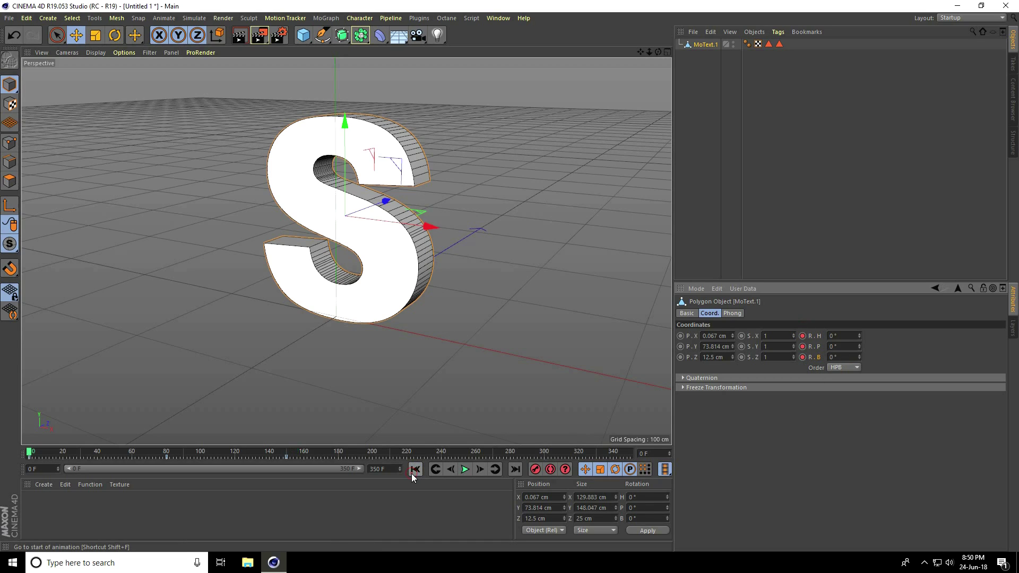
Preview the spin twice, then move the playhead to frame 200
click(465, 469)
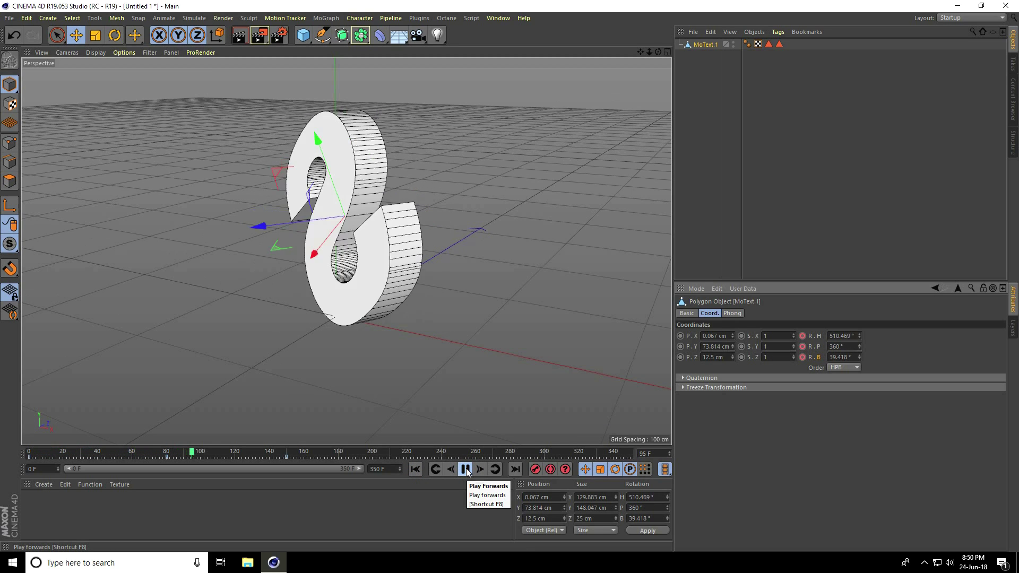
click(465, 469)
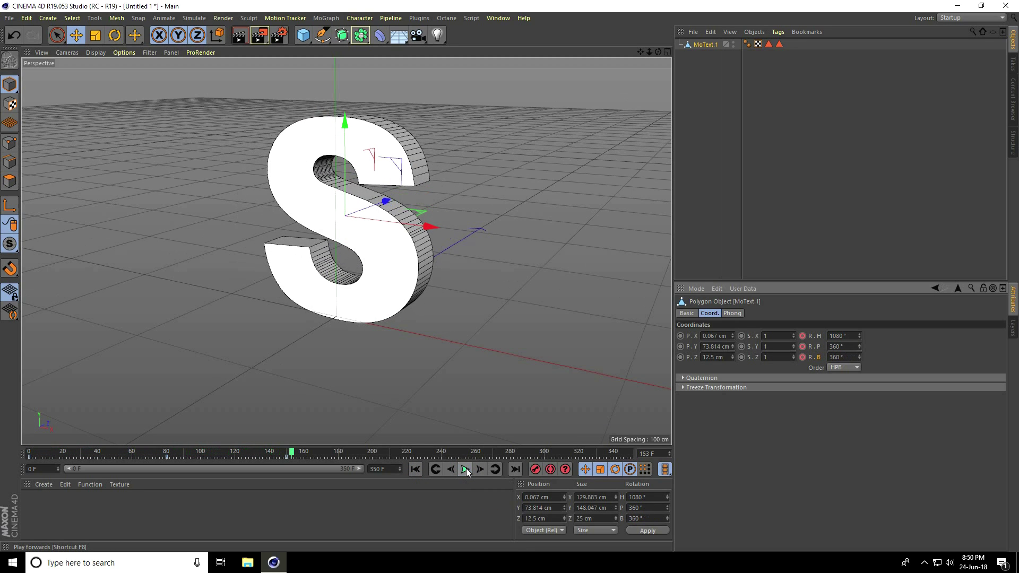
click(415, 469)
click(465, 469)
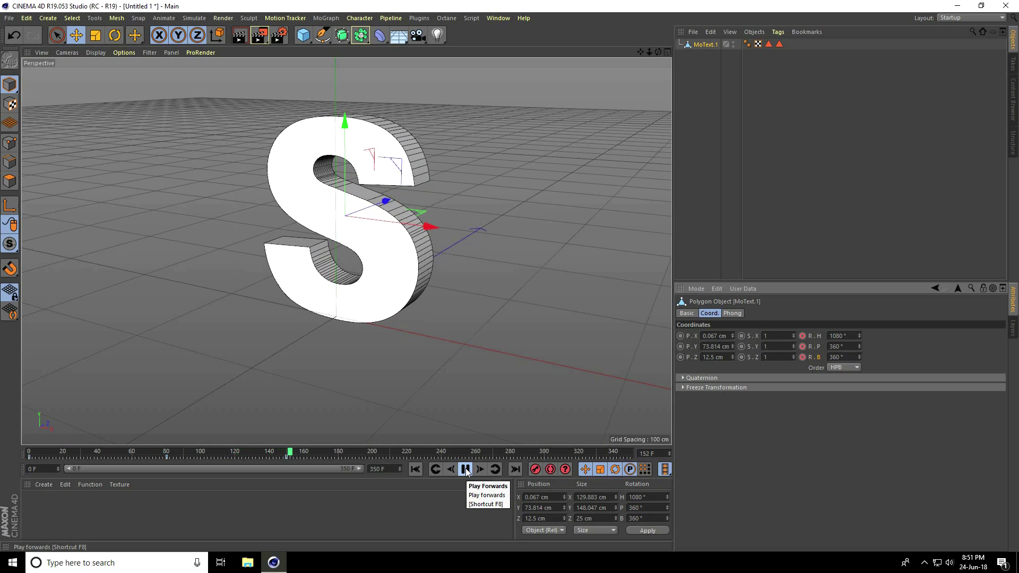
click(465, 469)
drag(298, 454, 372, 460)
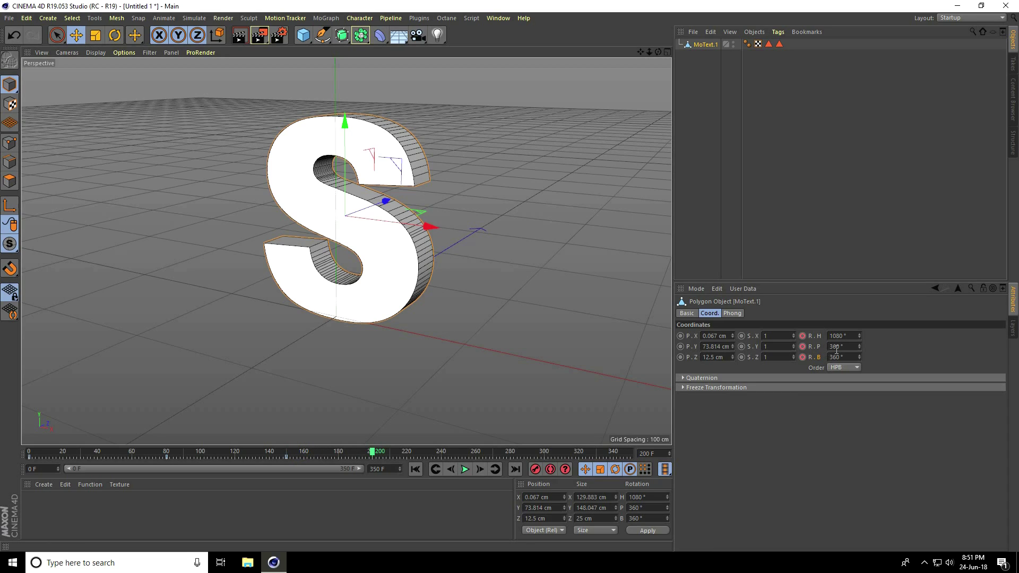
drag(851, 336, 821, 336)
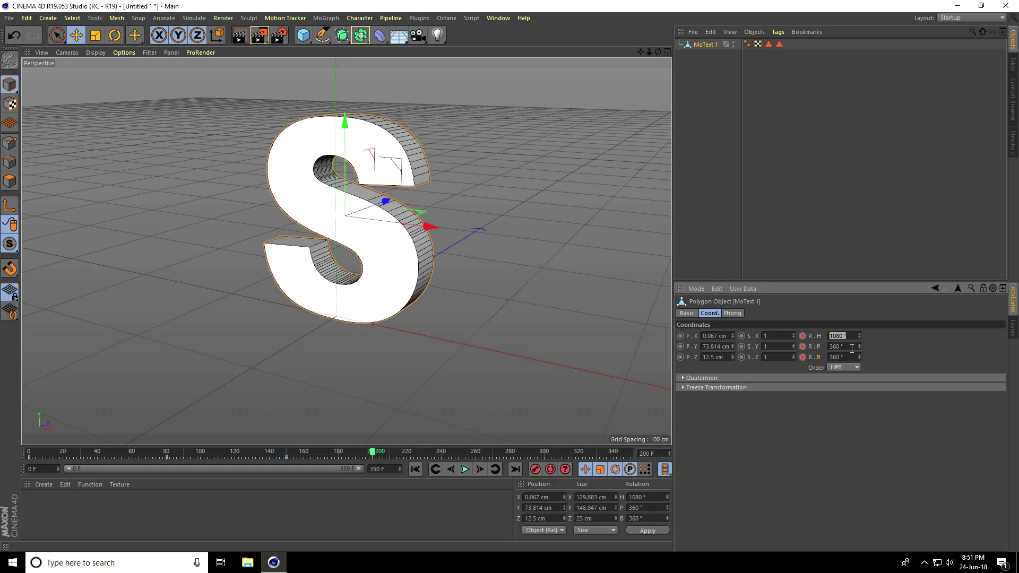
Key pitch and bank rotation at frame 200 and preview the result
click(827, 347)
click(802, 346)
click(802, 356)
click(414, 470)
click(464, 470)
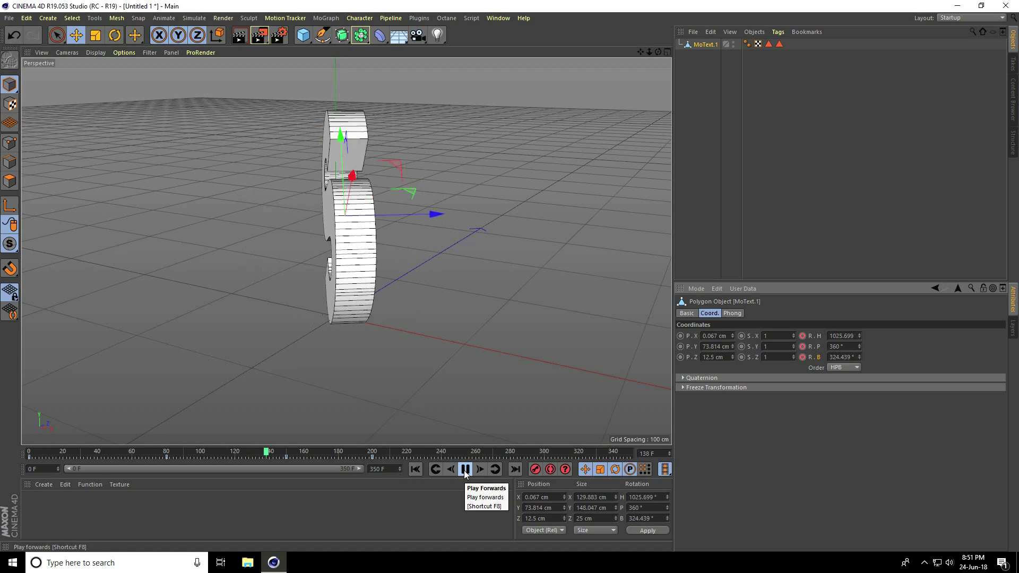
click(465, 470)
At frame 250, key the rotation at 1080/1080/720
drag(380, 453, 456, 457)
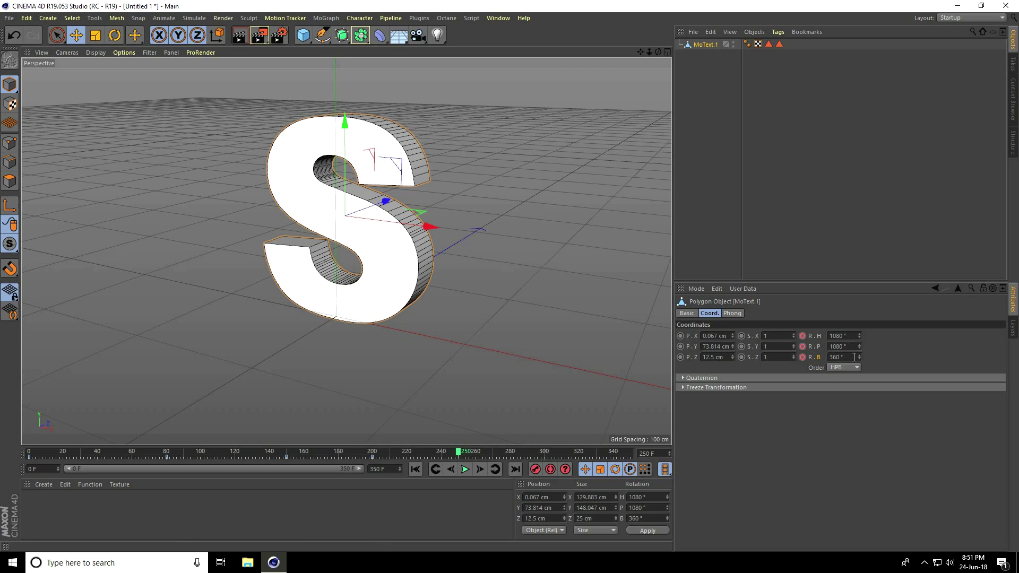
drag(851, 357, 823, 356)
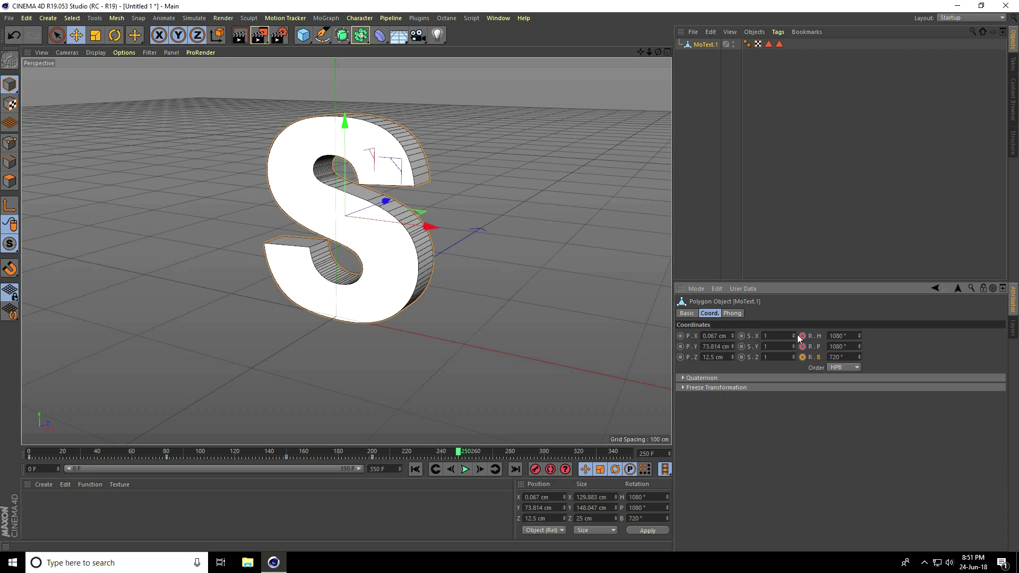
click(803, 357)
At frame 300, set heading, pitch and bank to 720° and key them
drag(459, 453, 543, 458)
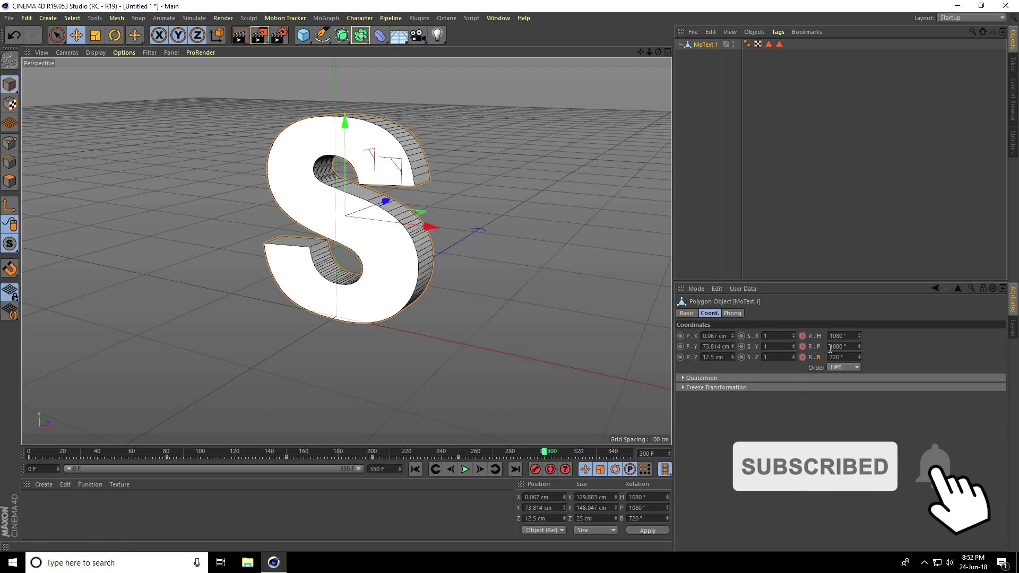
double_click(850, 334)
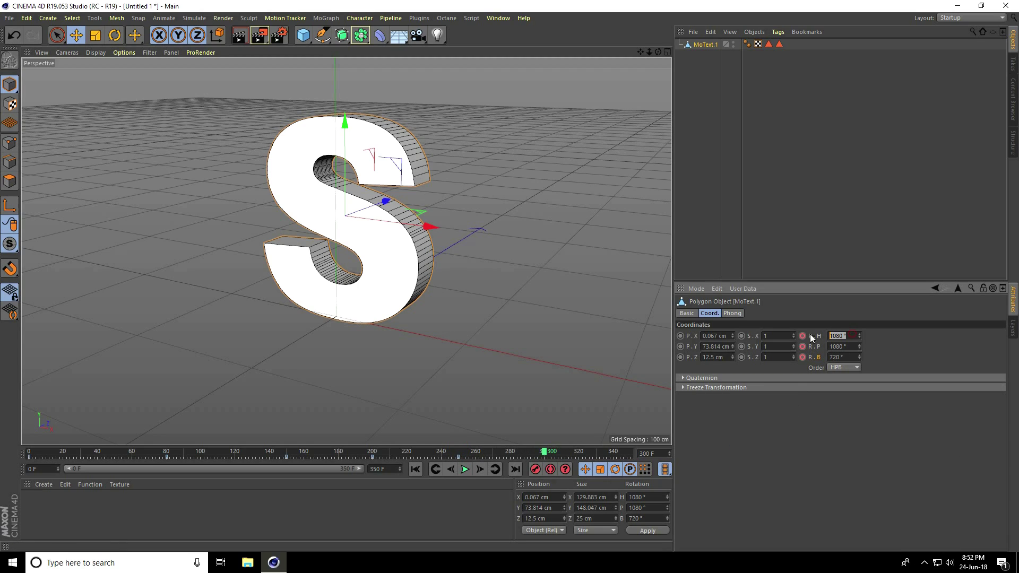
text(720)
key(Tab)
text(7)
key(Tab)
text(7)
click(802, 346)
click(802, 335)
Replay the full rotation animation from the start
click(415, 469)
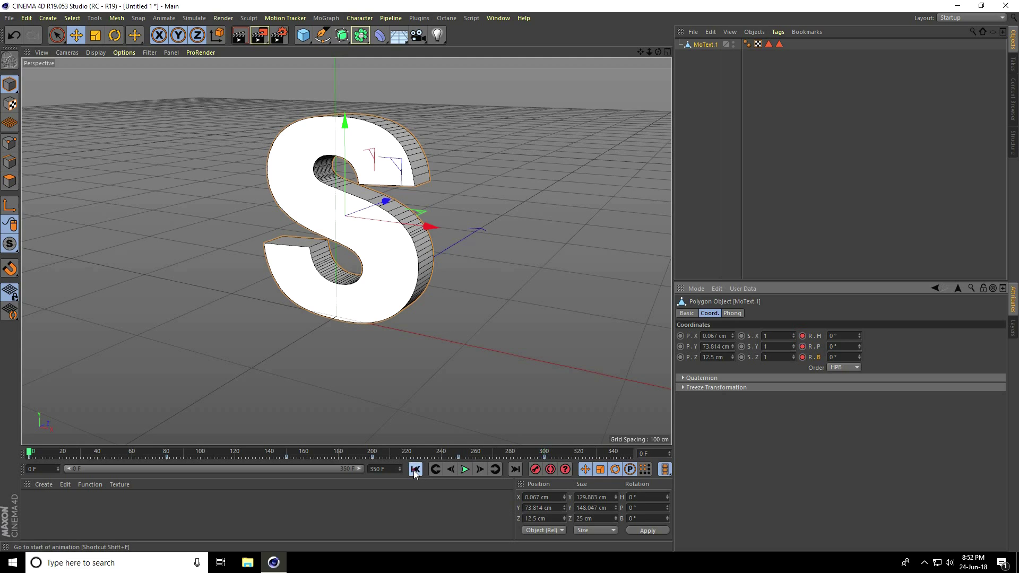
click(465, 469)
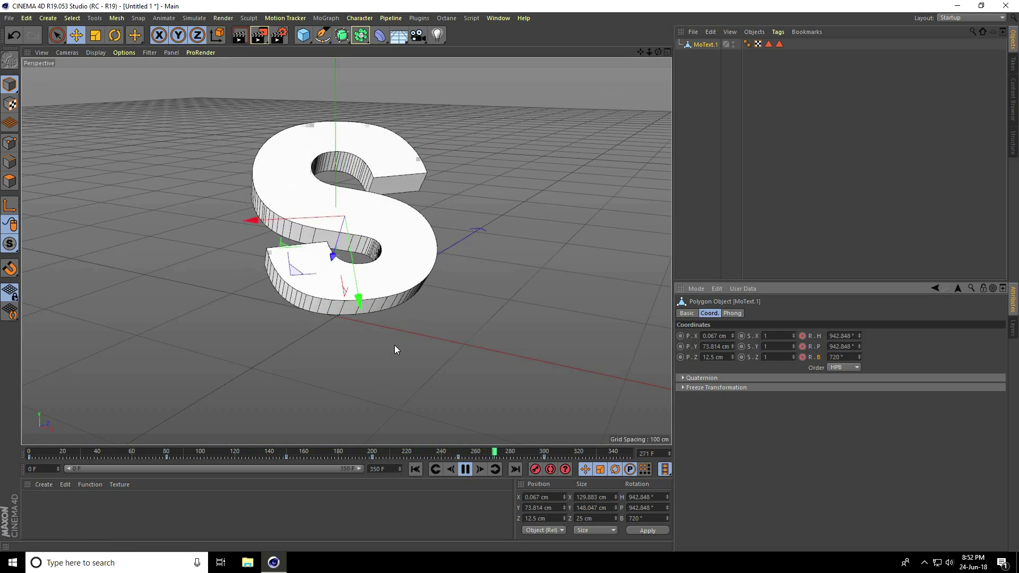
click(465, 468)
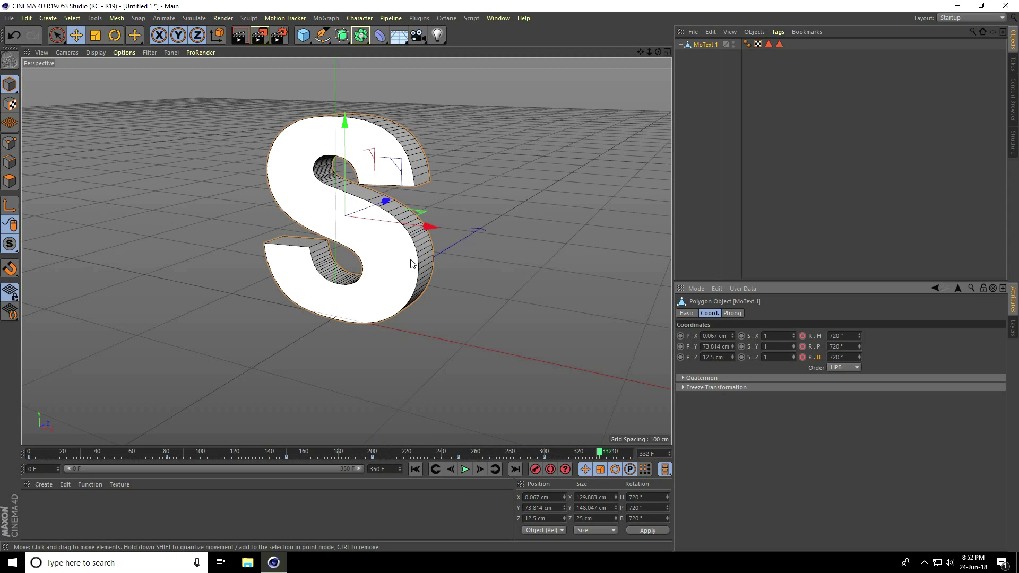
Add a Null under MoText.1 and move it to about -0.067, -0.729, -71.276 cm
click(302, 35)
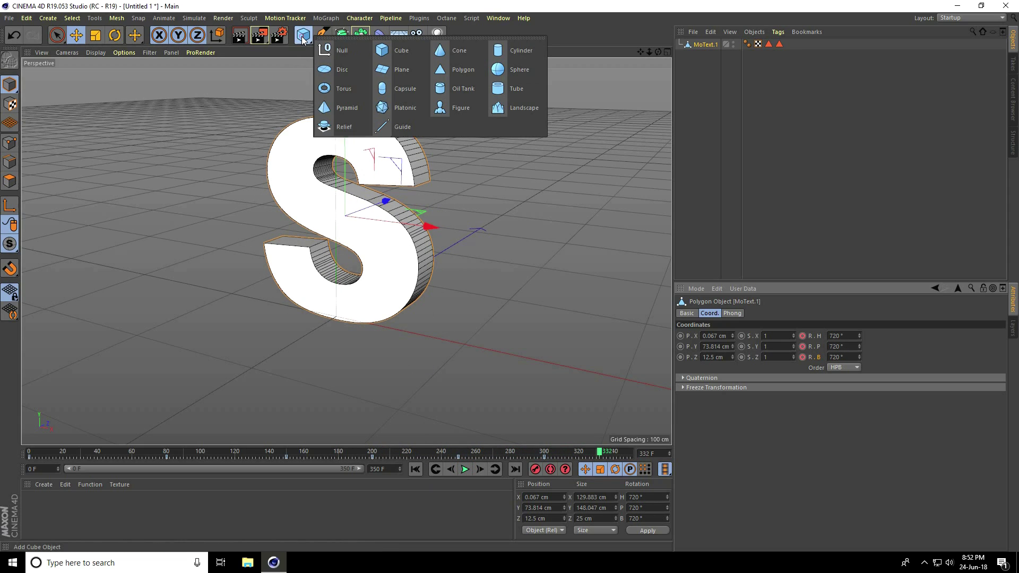
click(339, 50)
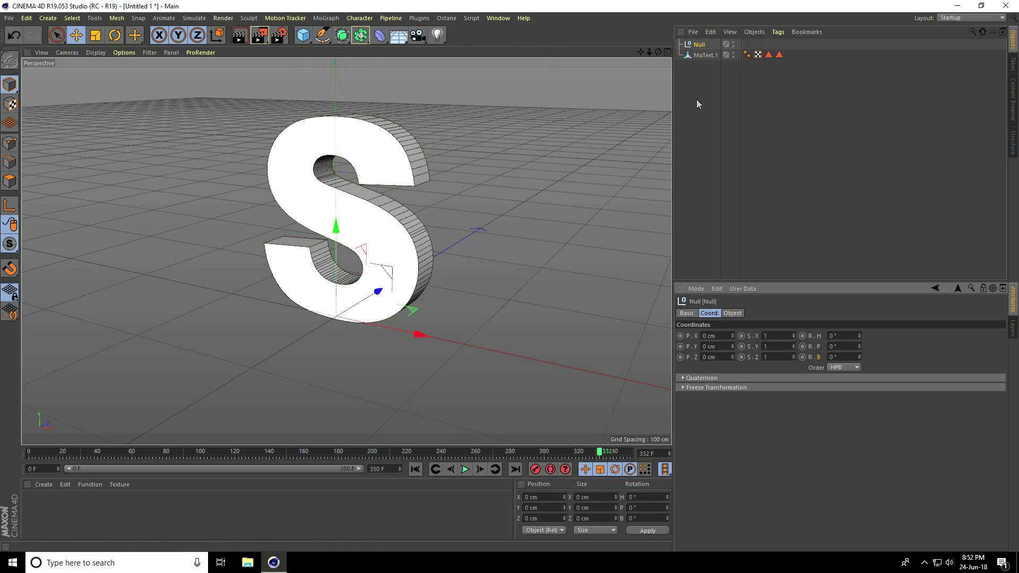
drag(699, 44, 704, 56)
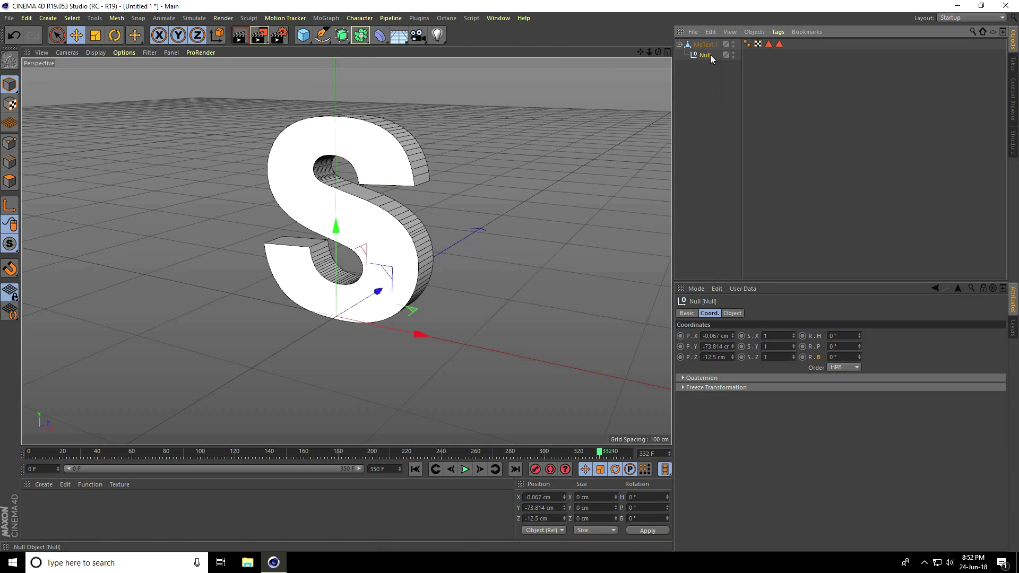
drag(377, 291, 212, 338)
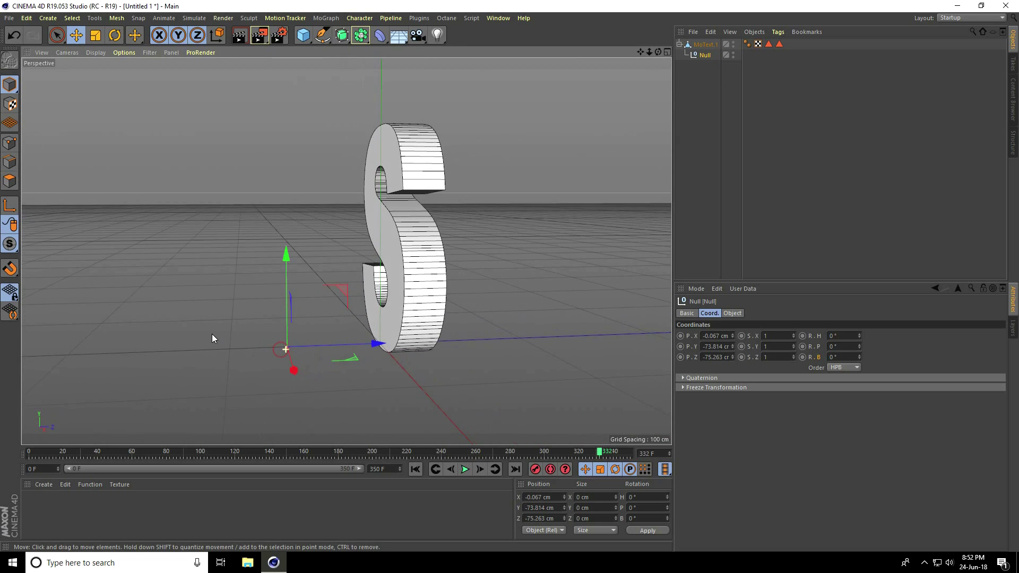
drag(286, 255, 287, 147)
drag(377, 234, 326, 240)
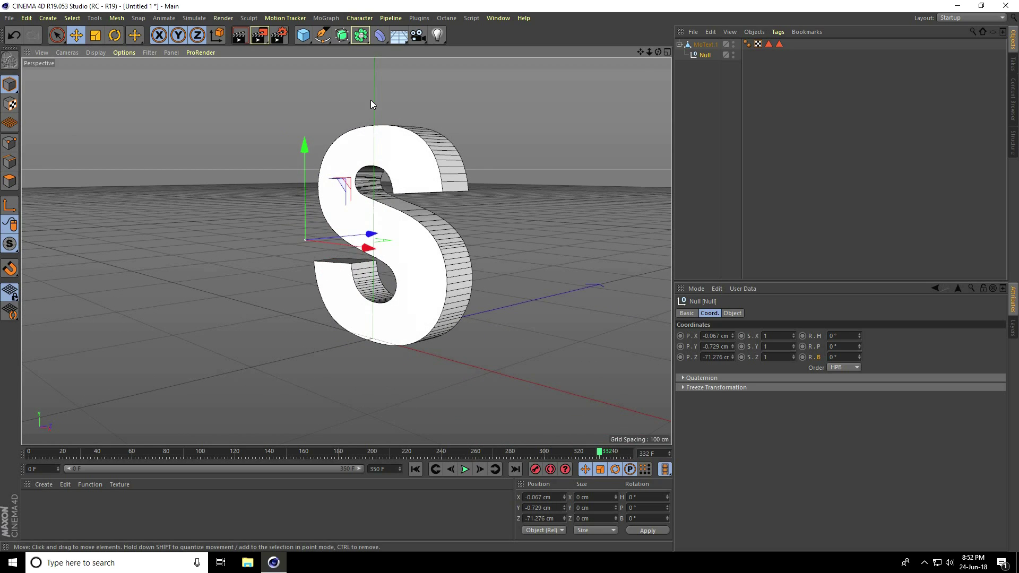
click(557, 112)
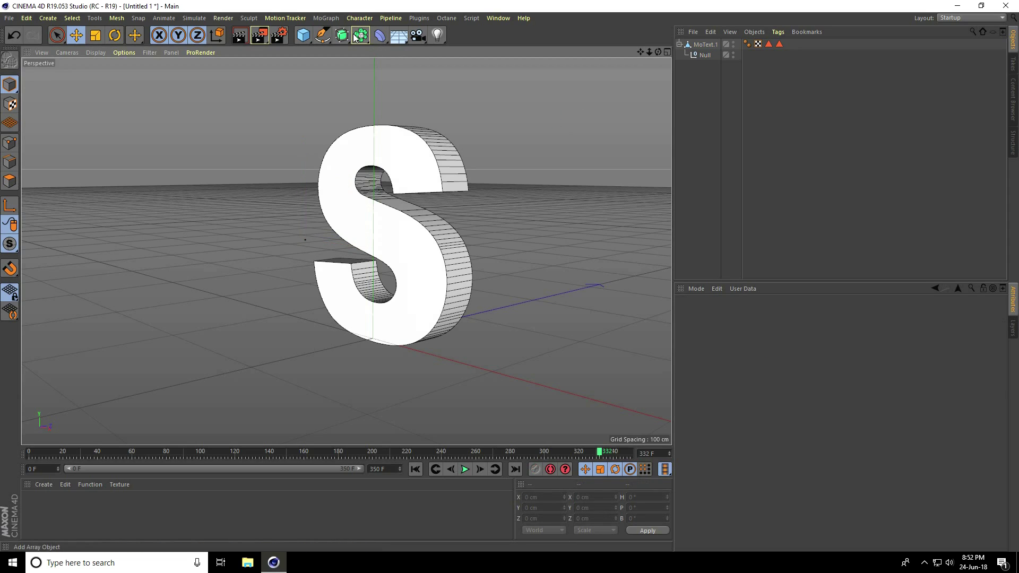
Add a Tracer and group it with MoText.1 and the Null using Alt+G
click(328, 18)
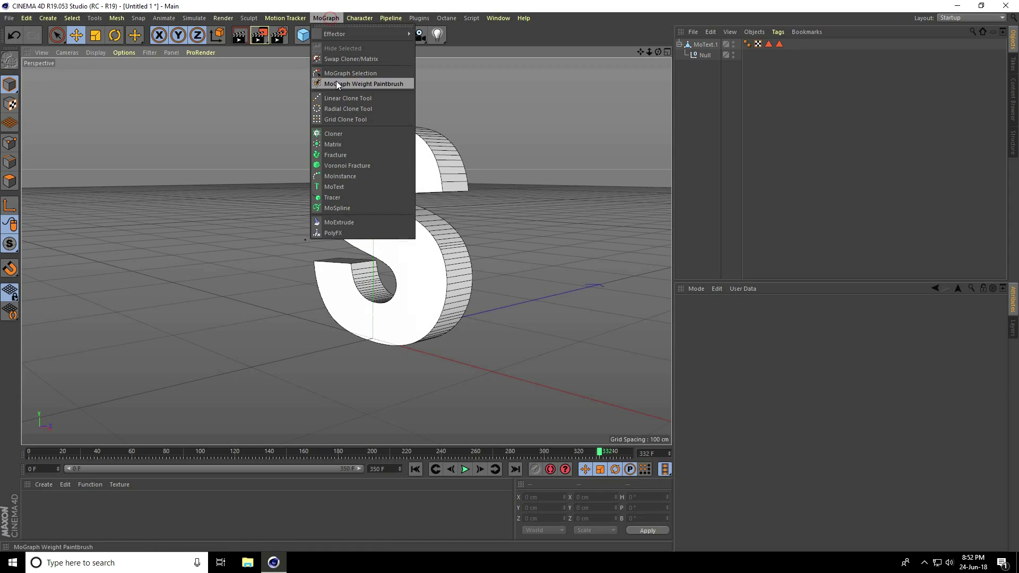
click(349, 196)
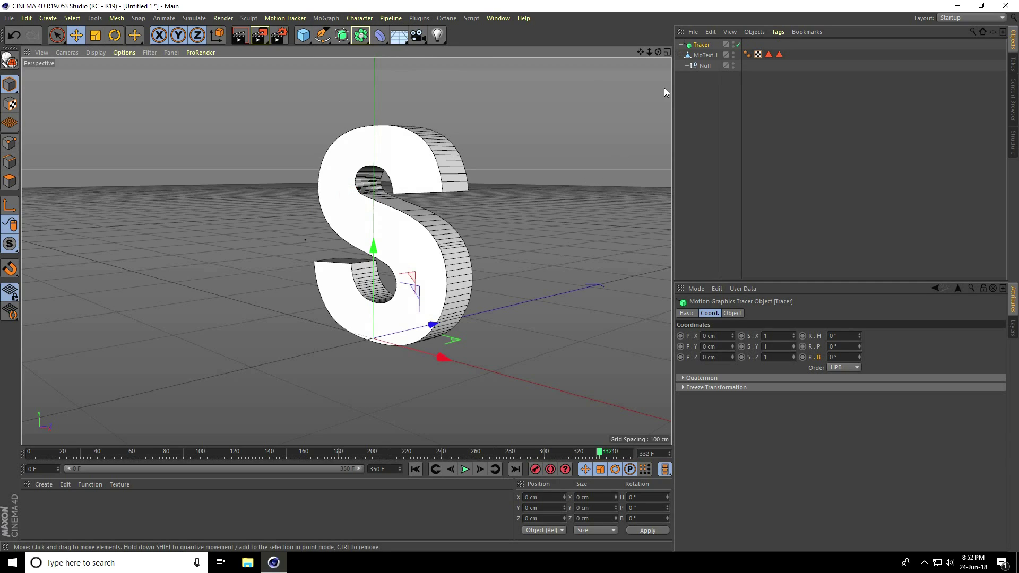
drag(688, 94, 710, 45)
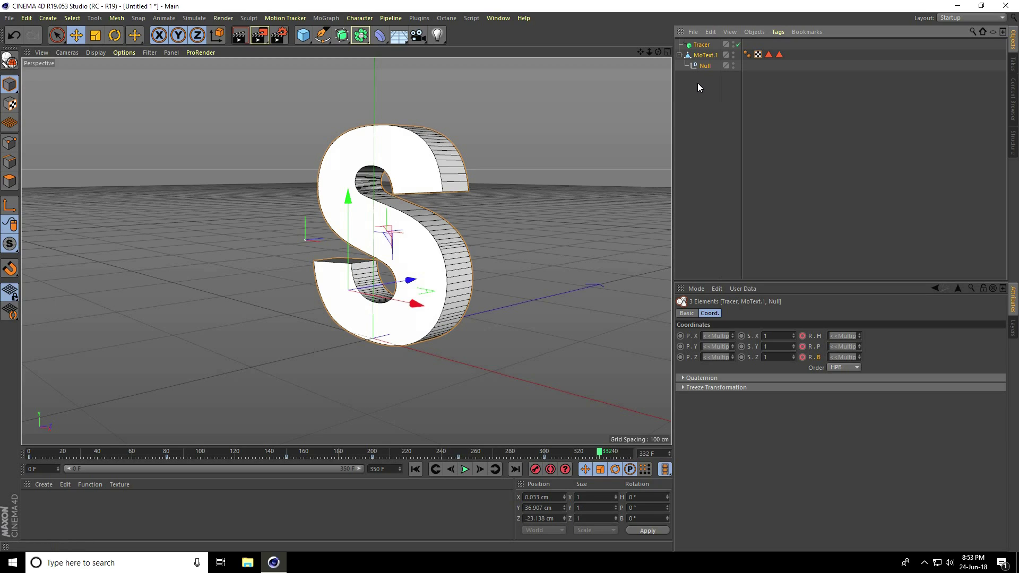
key(alt+g)
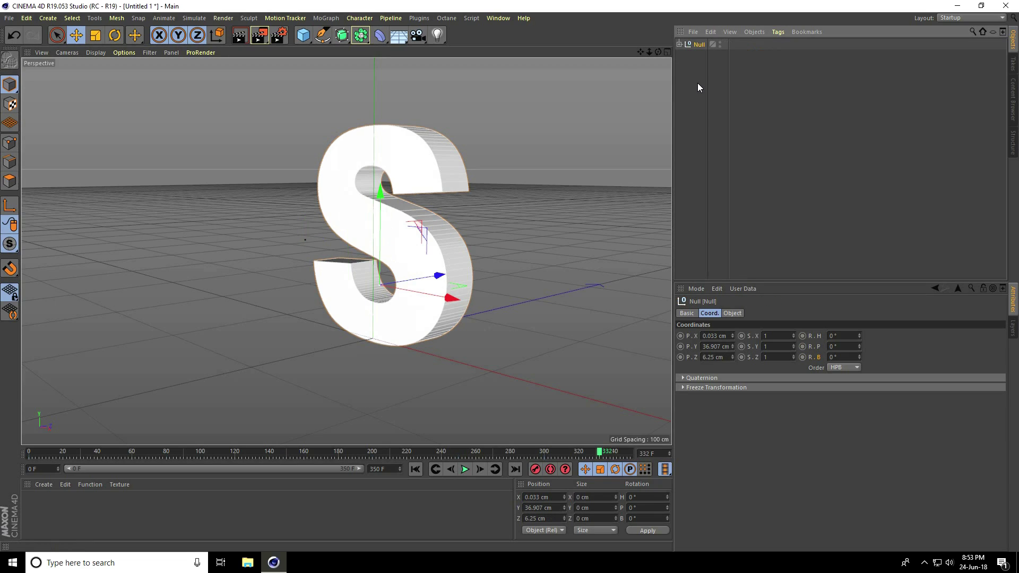
Rename the group to "Group" and add a second Null at the origin
double_click(698, 44)
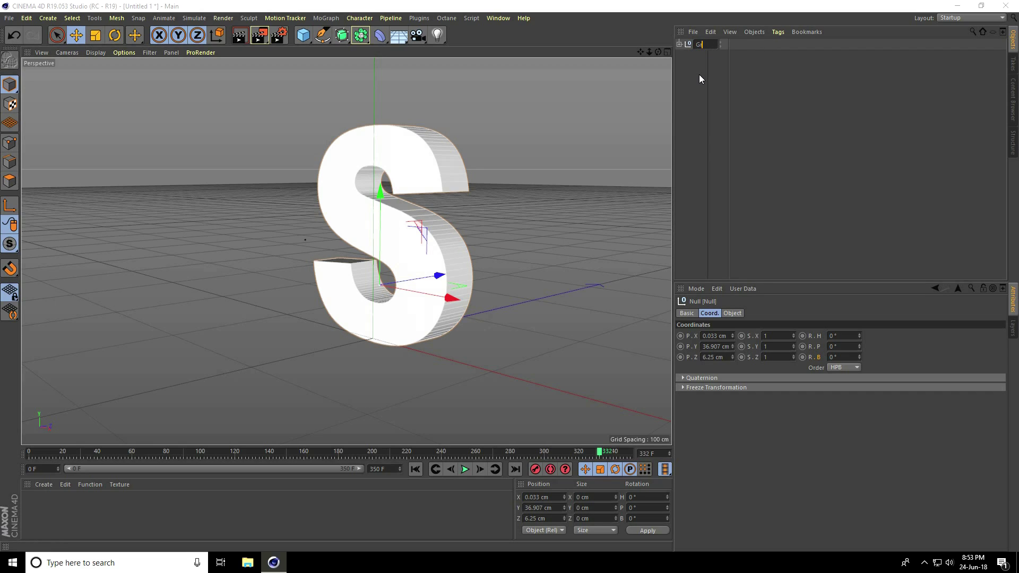
text(Group)
key(Return)
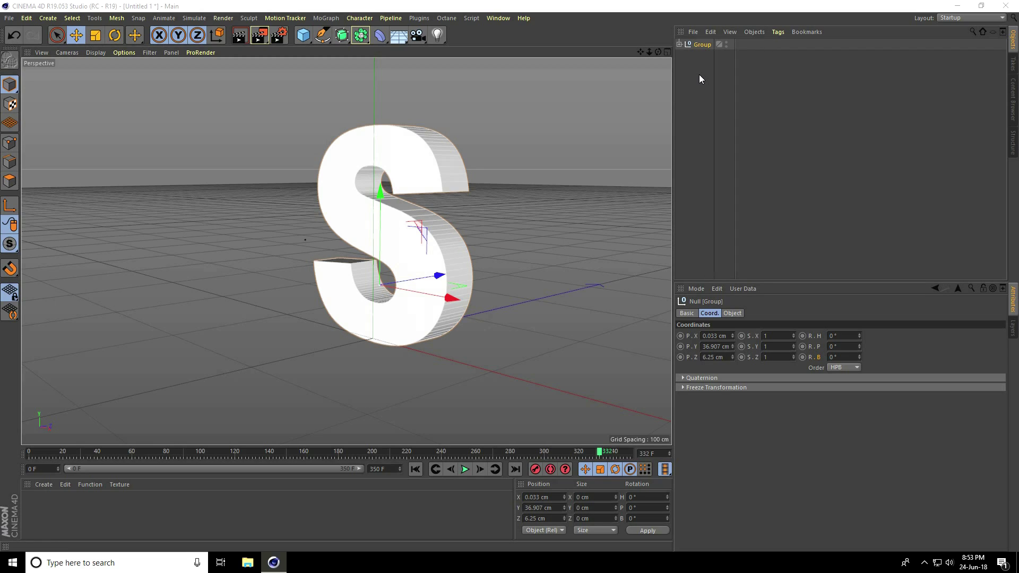
click(679, 44)
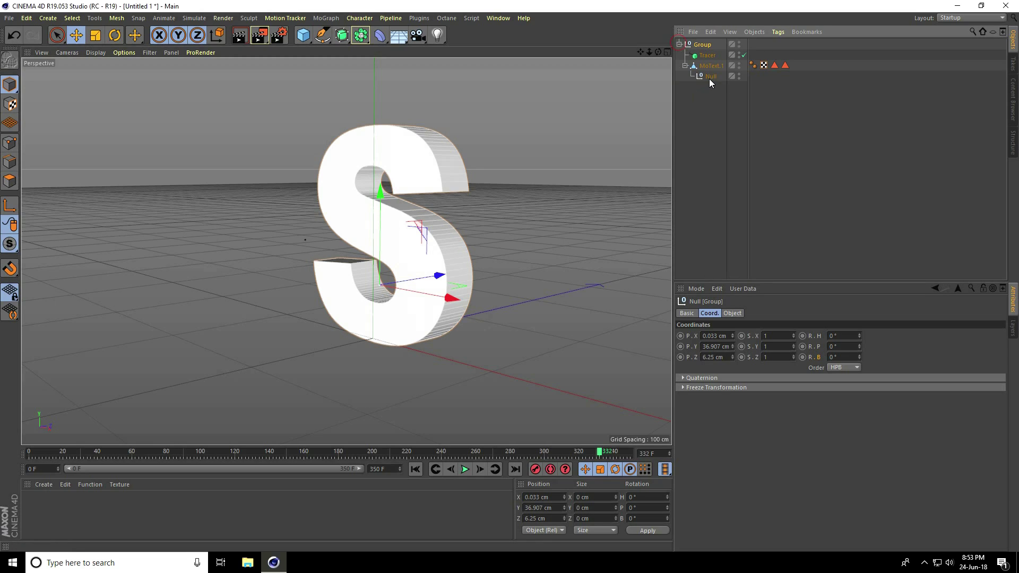
click(699, 97)
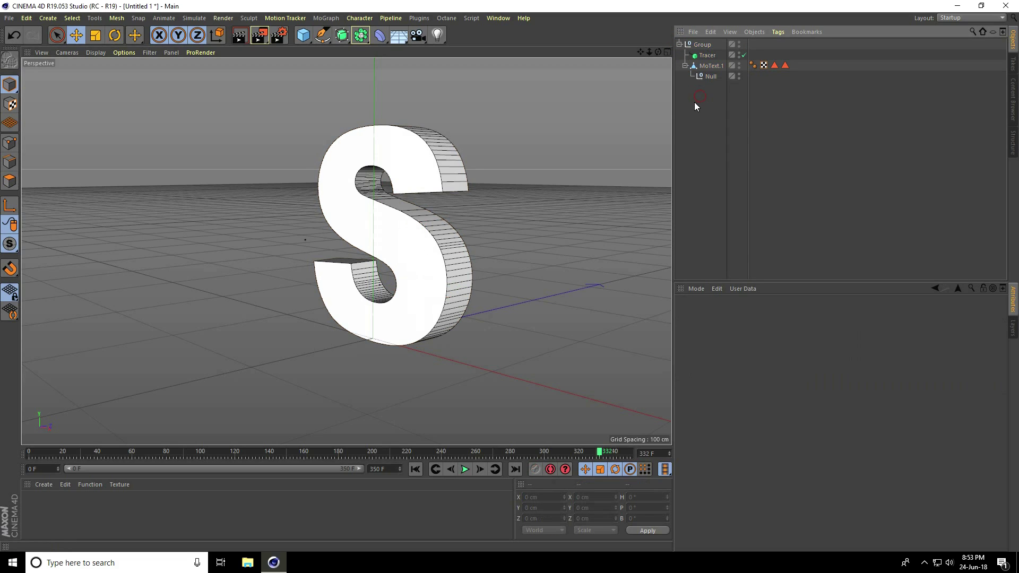
drag(303, 35, 352, 55)
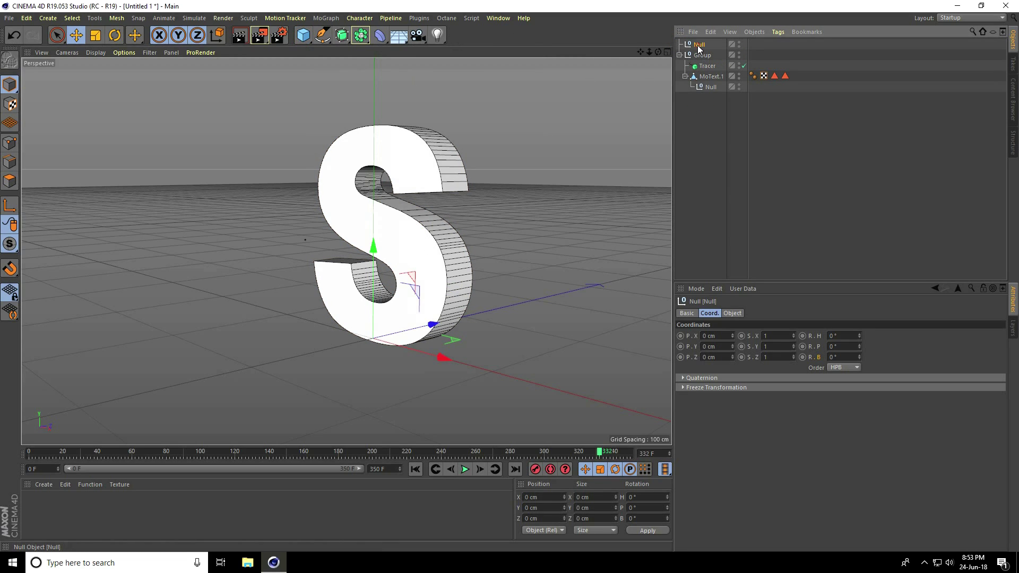
Nest the new Null inside Group and add a Constraint tag to it
drag(699, 48, 707, 72)
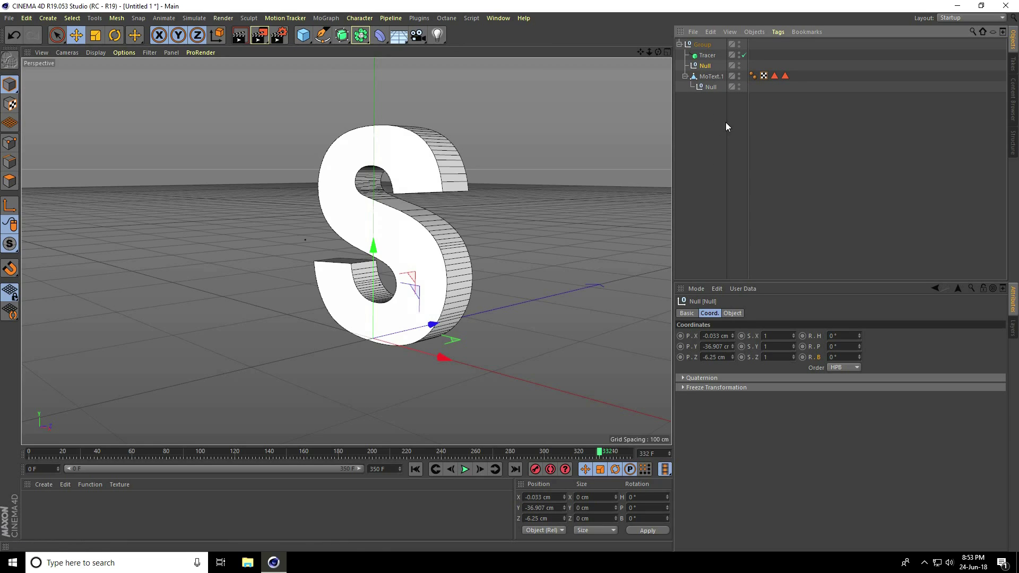
right_click(706, 69)
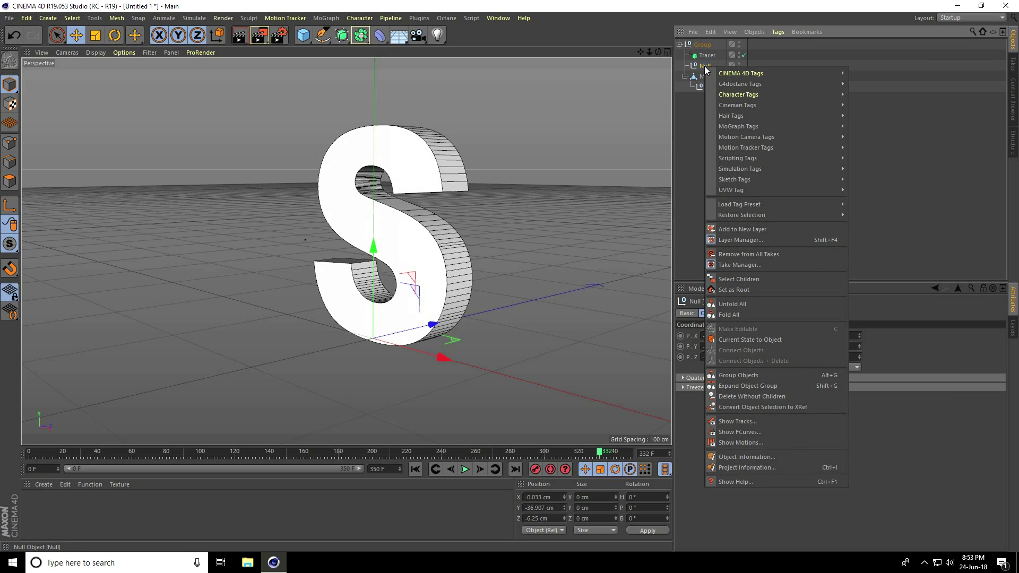
mouse_move(715, 94)
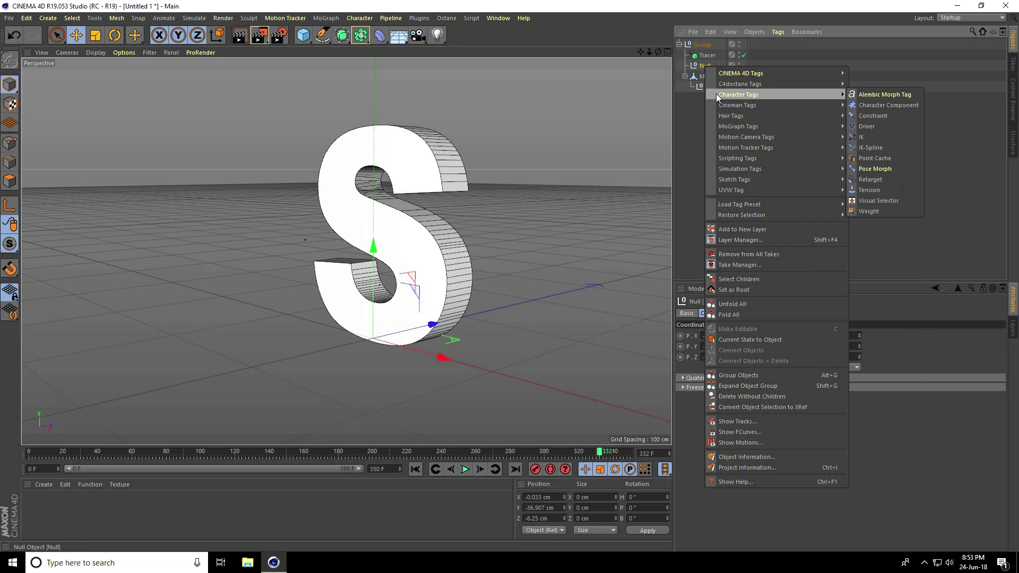
click(886, 115)
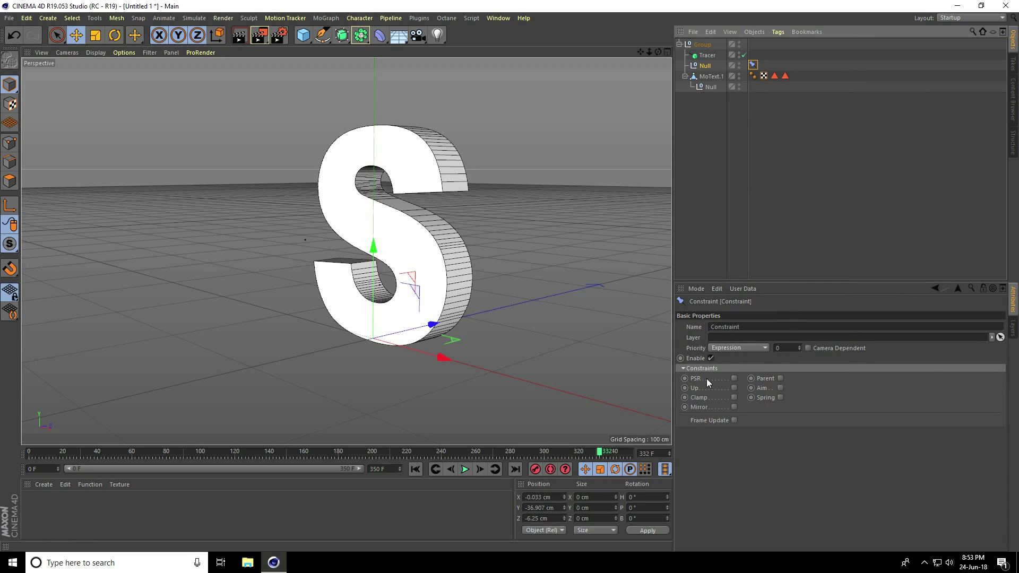
Enable the PSR and Spring constraints and show both of their settings tabs
click(733, 378)
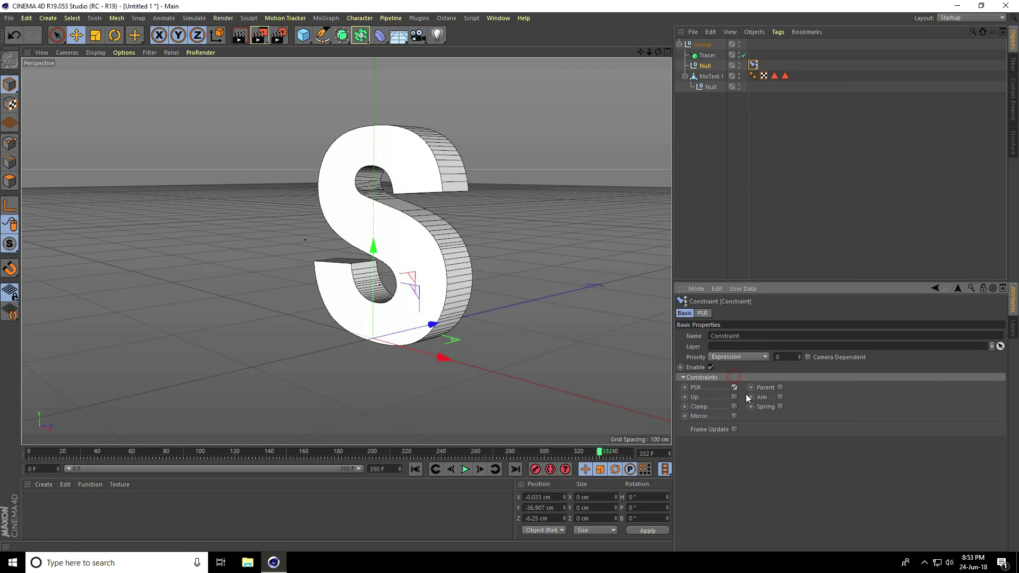
click(779, 406)
click(709, 314)
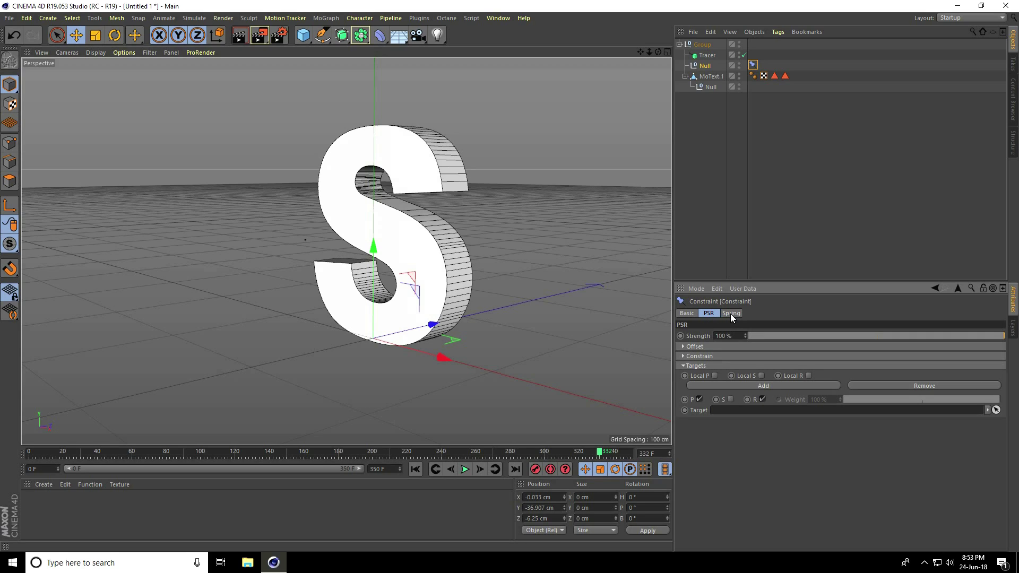
shift+click(730, 314)
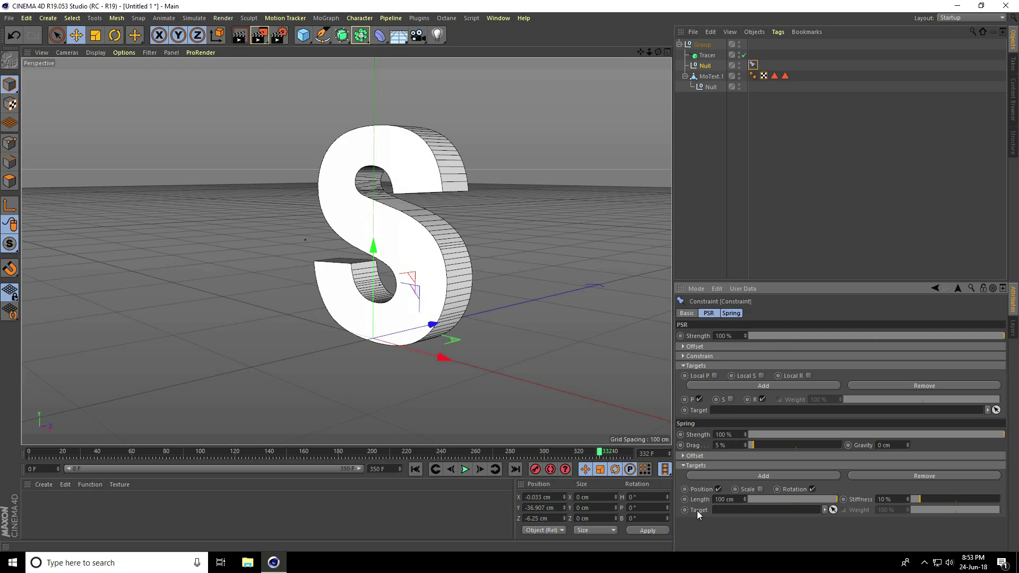
Set the Null inside MoText.1 as both the PSR and the Spring target
click(711, 88)
drag(711, 93, 746, 414)
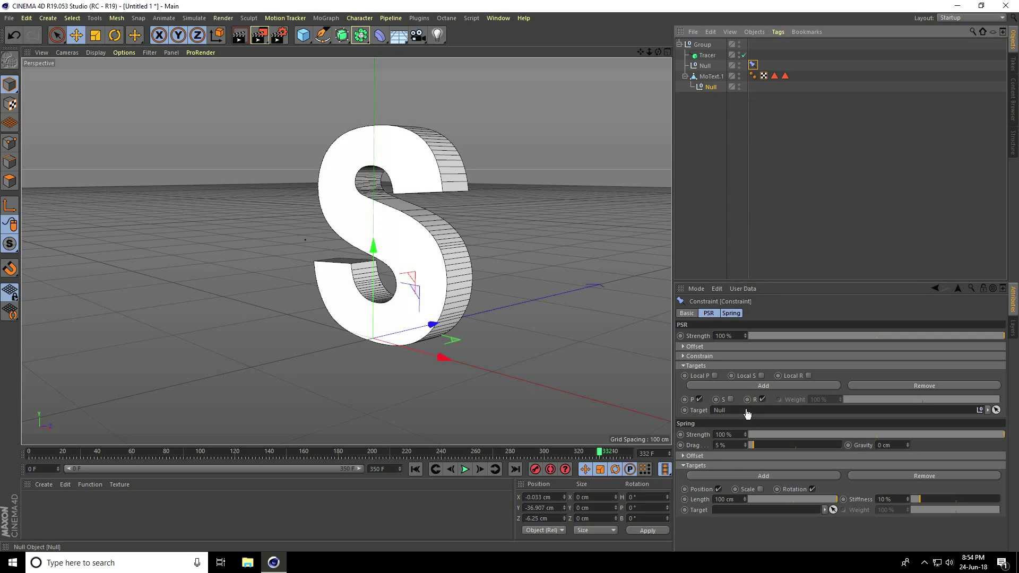
click(710, 87)
drag(719, 126, 763, 512)
Lower the PSR Strength to 8.4%
alt+drag(464, 383, 367, 386)
alt+right_drag(340, 351, 353, 331)
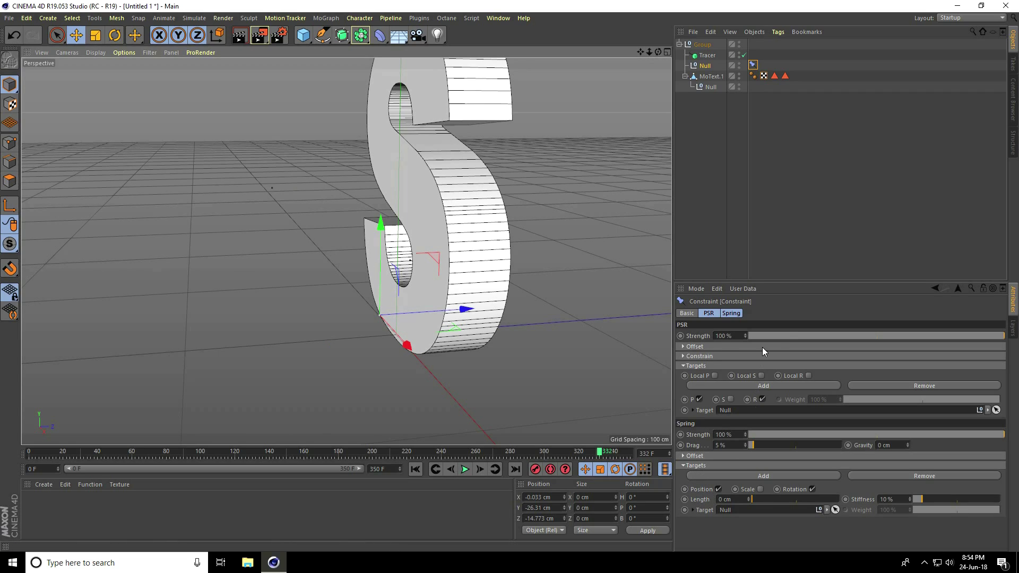
drag(765, 335, 770, 336)
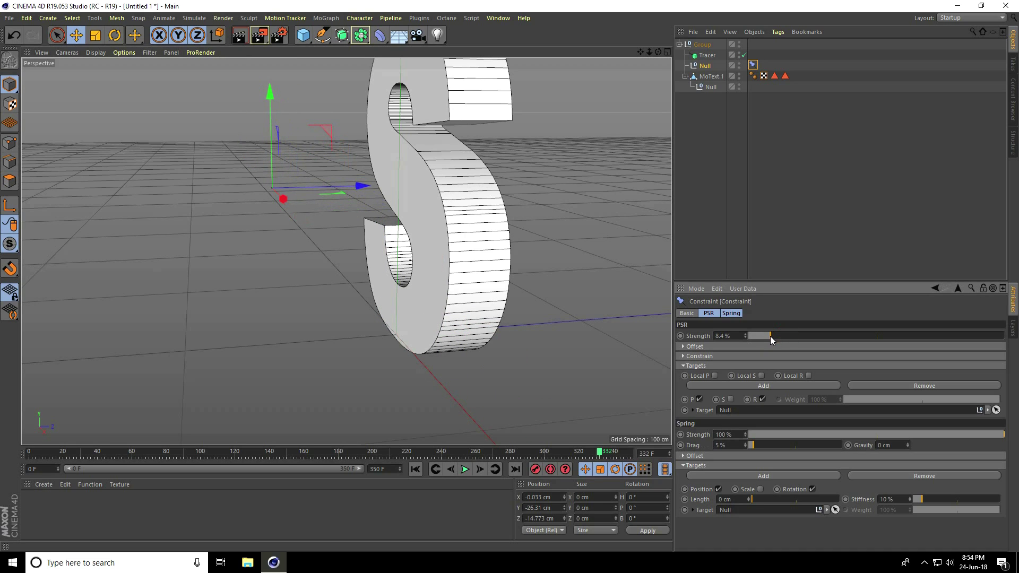
alt+drag(262, 241, 281, 245)
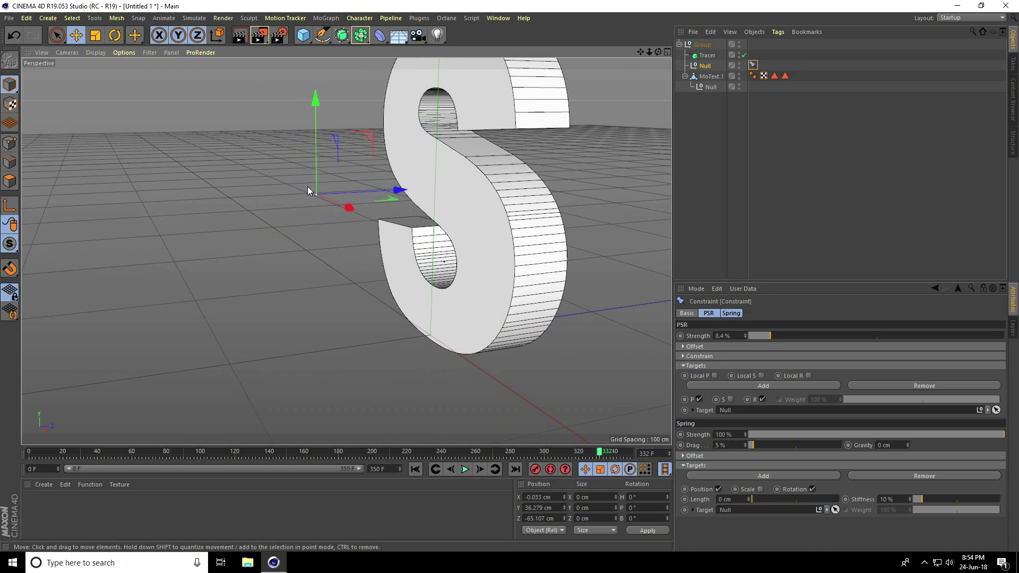
mouse_move(313, 285)
alt+mouse_down()
mouse_move(380, 279)
mouse_move(339, 285)
mouse_move(341, 245)
mouse_move(316, 253)
alt+mouse_up()
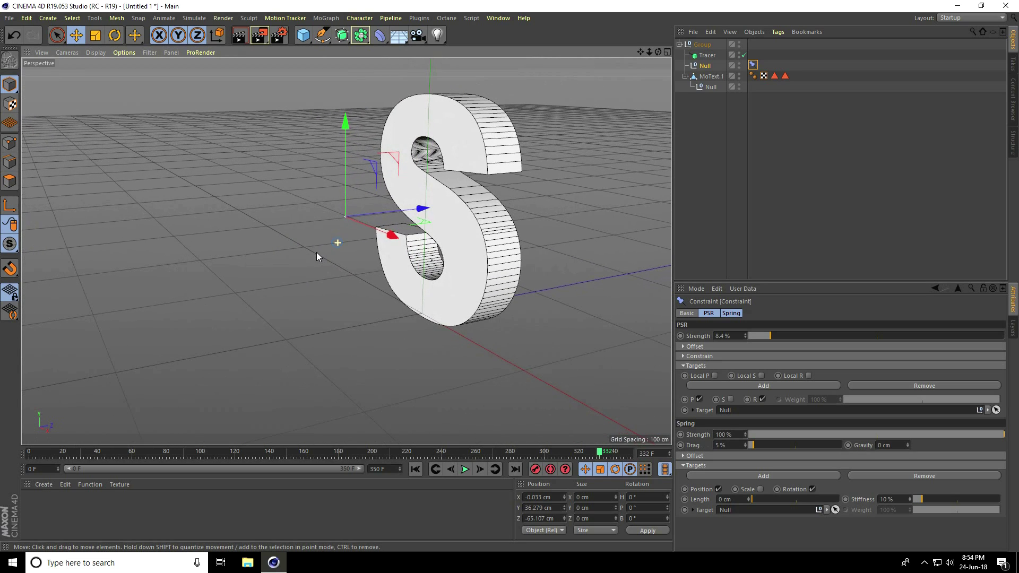
Add a Circle spline with a 5 cm radius and move it into Group
click(321, 39)
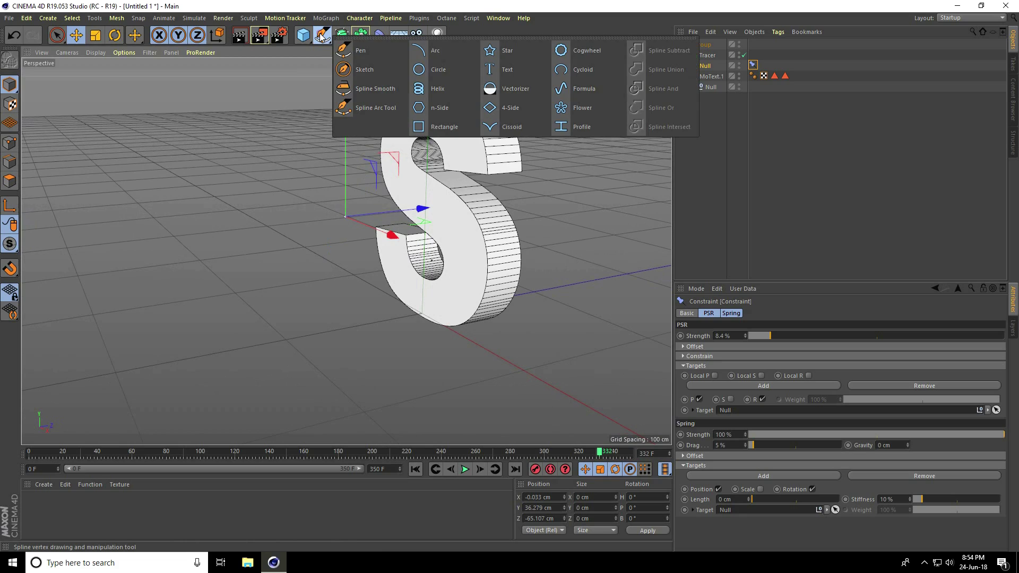
click(447, 69)
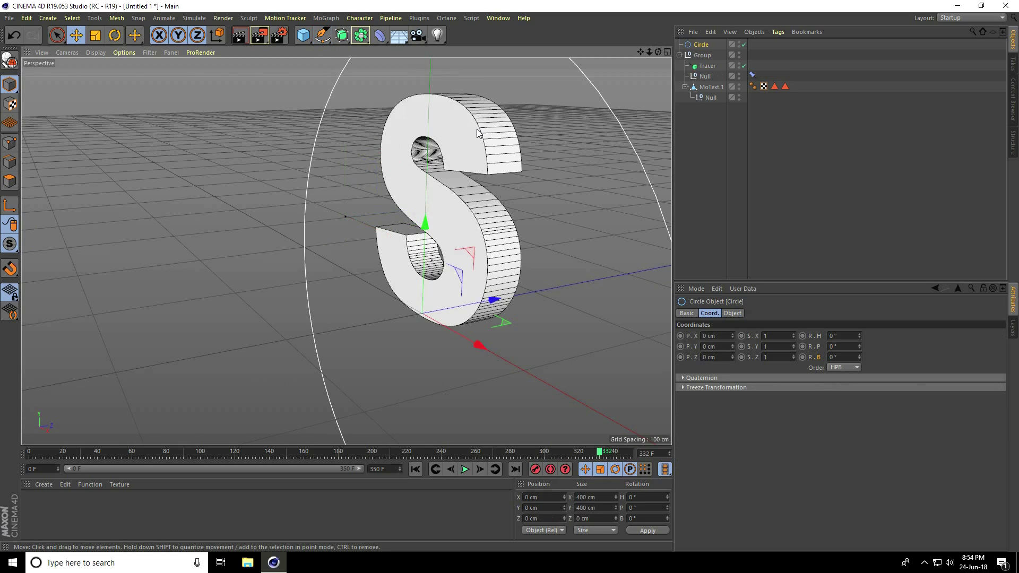
click(732, 314)
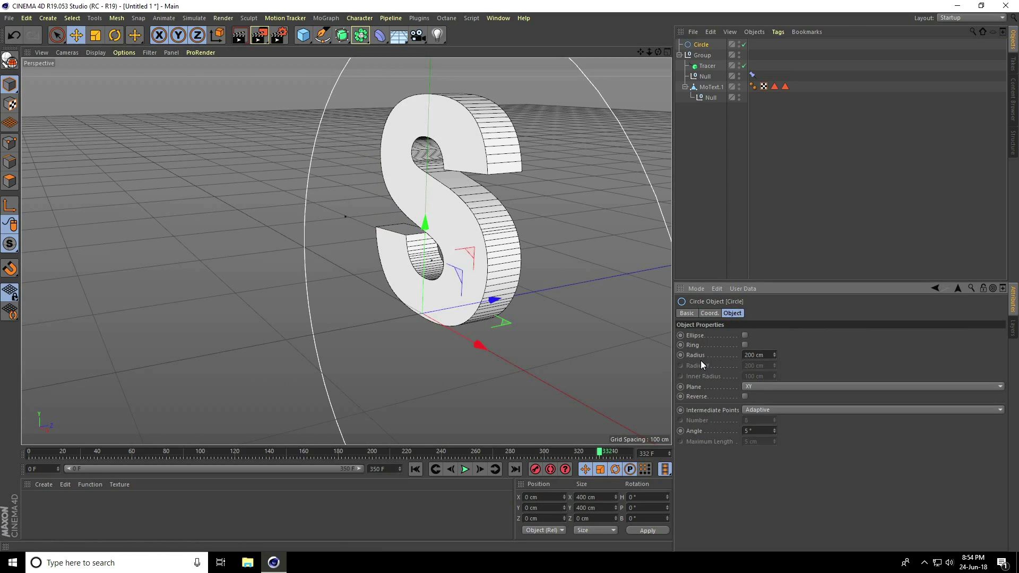
double_click(755, 355)
text(5)
key(Return)
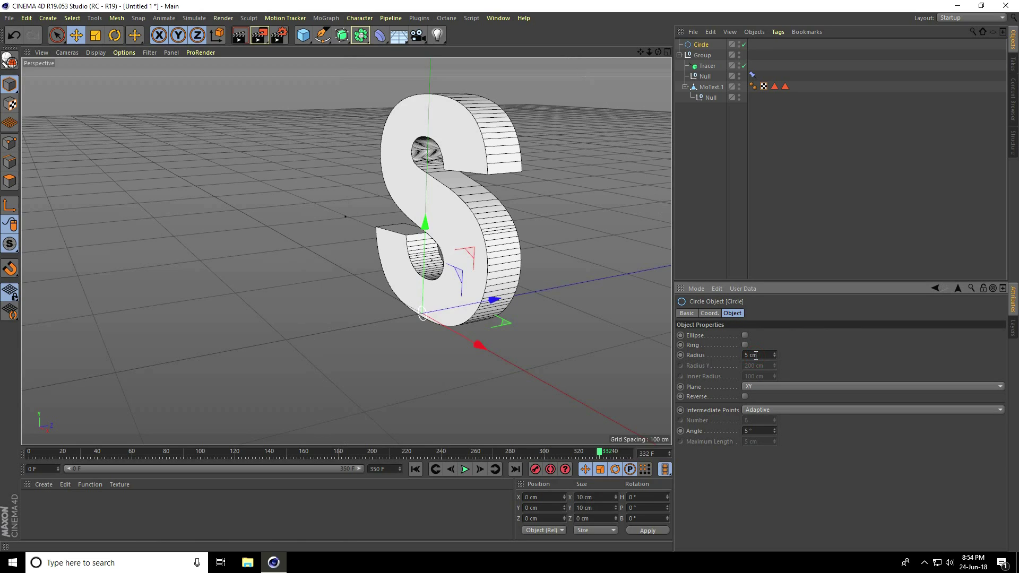
drag(704, 47, 705, 58)
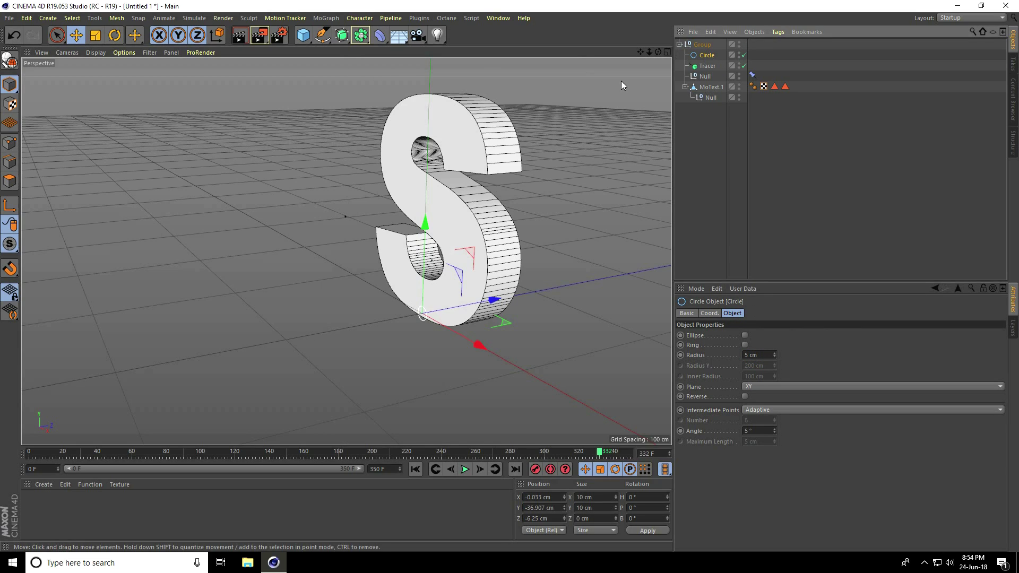
Add a Sweep inside Group and nest the Circle and Tracer under it
click(347, 41)
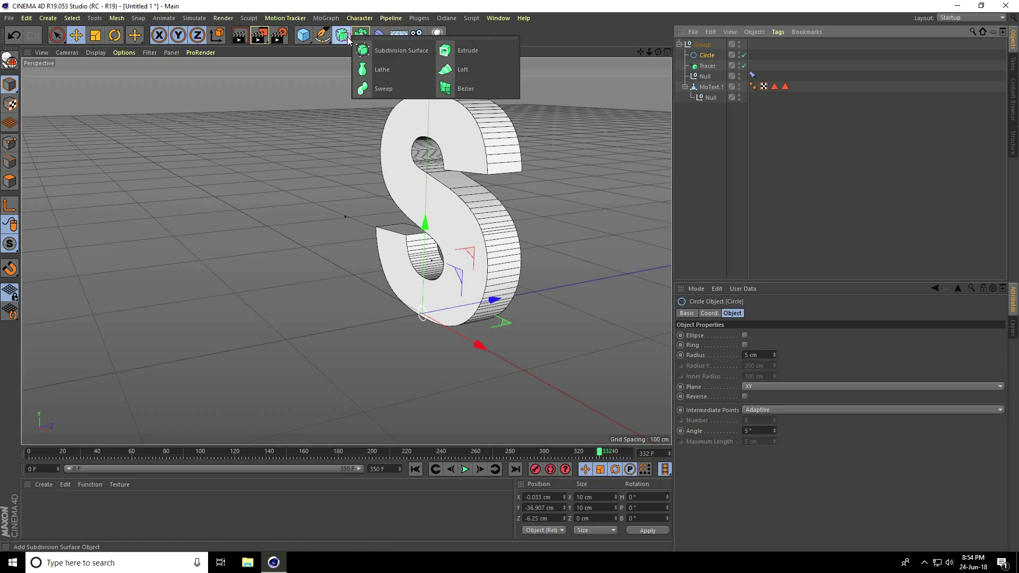
click(378, 89)
drag(708, 47, 707, 57)
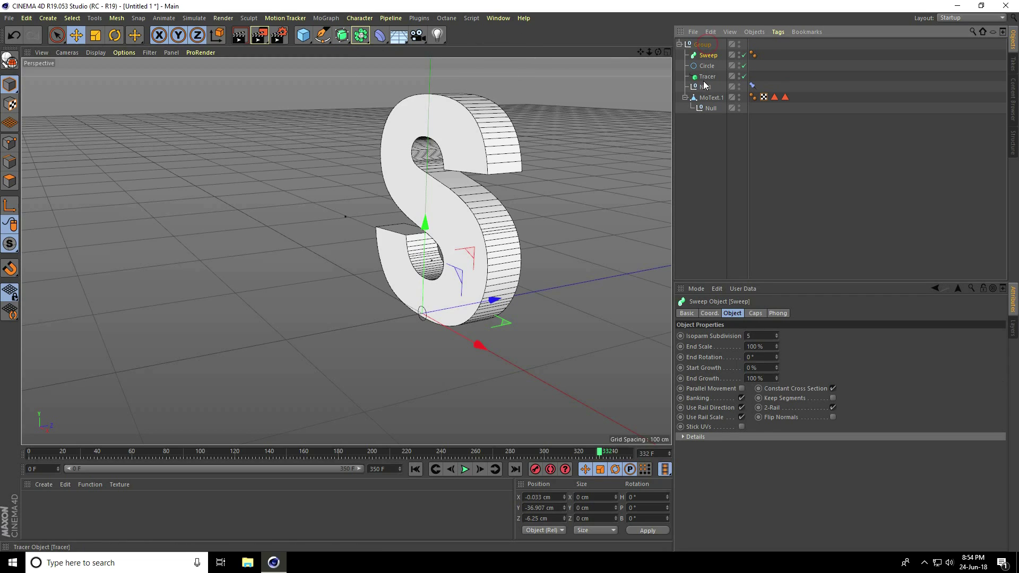
click(706, 78)
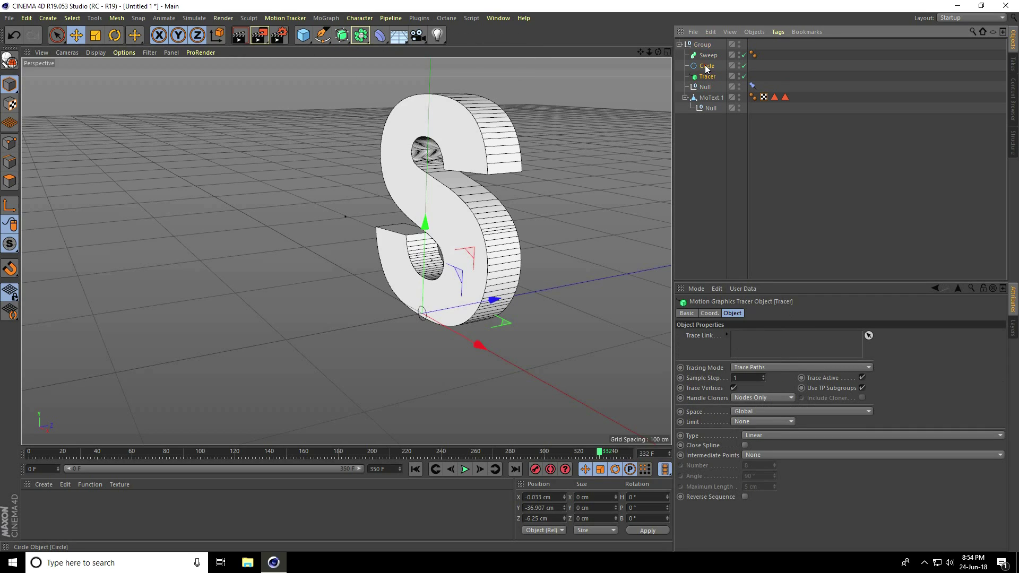
ctrl+click(707, 66)
drag(709, 68, 709, 55)
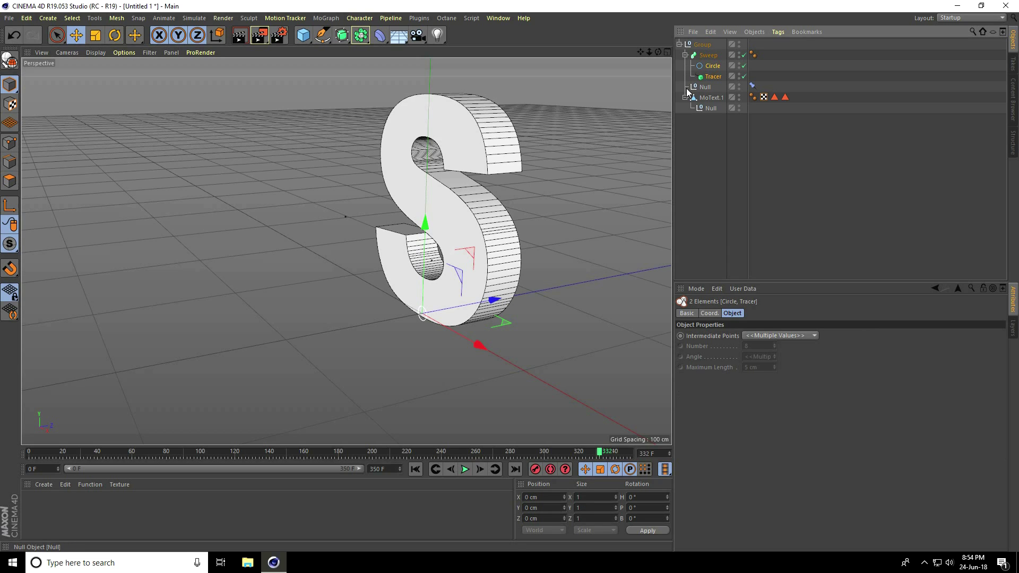
Play the animation from the start, then stop and rewind to frame 0
click(416, 464)
click(464, 470)
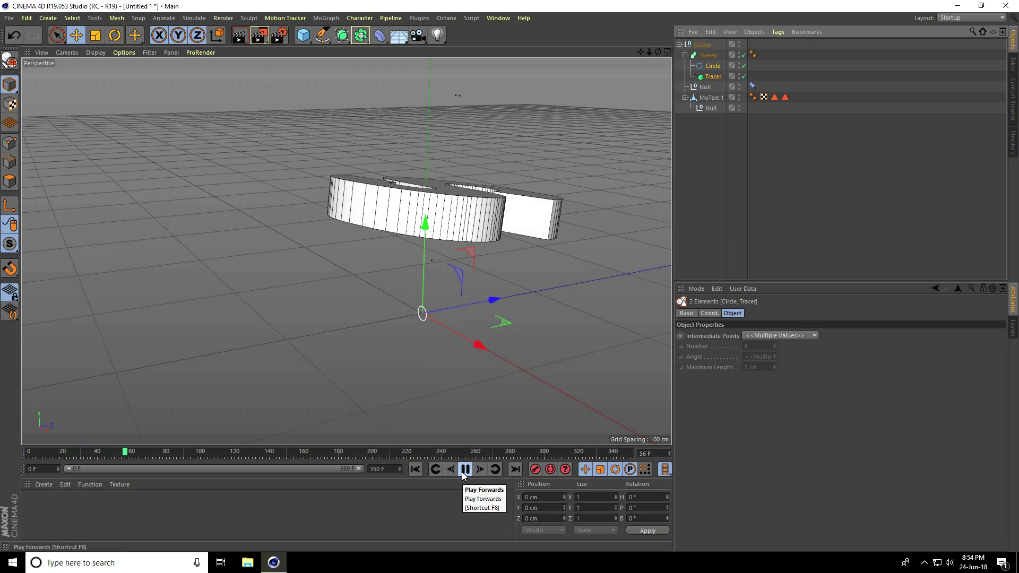
click(463, 472)
click(414, 470)
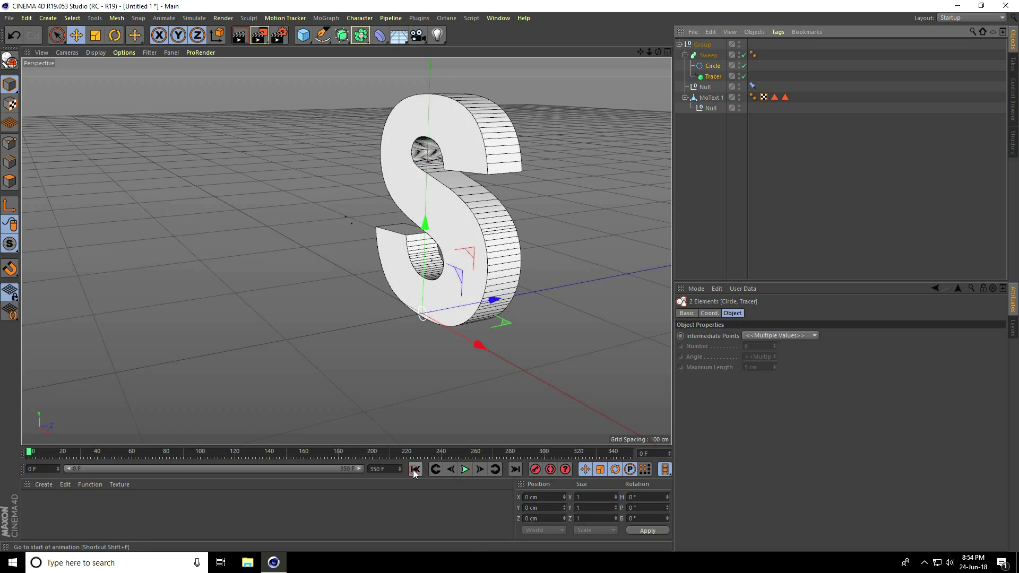
Limit the Tracer's trace From End with an Amount of 20 points
click(710, 78)
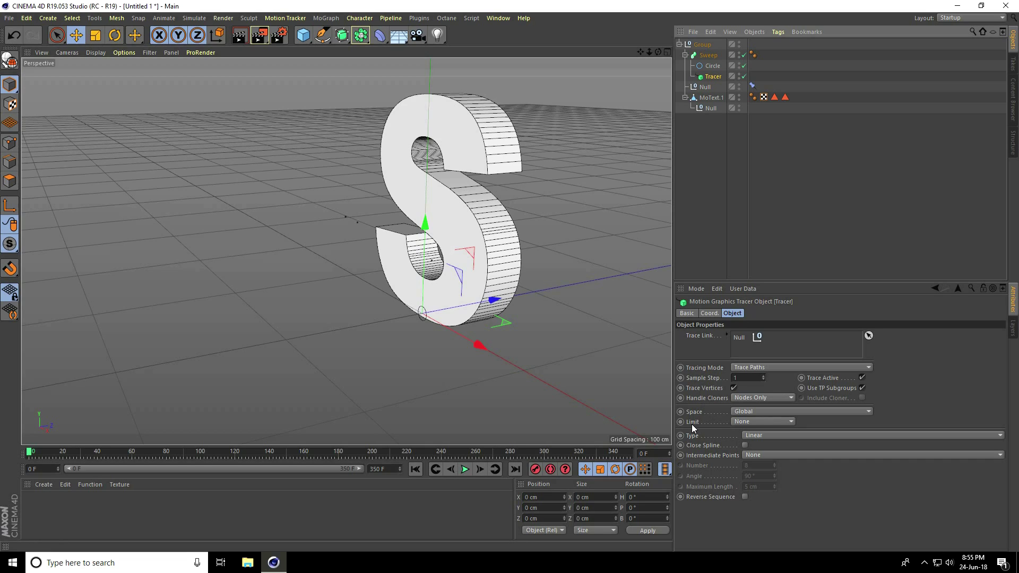
click(748, 423)
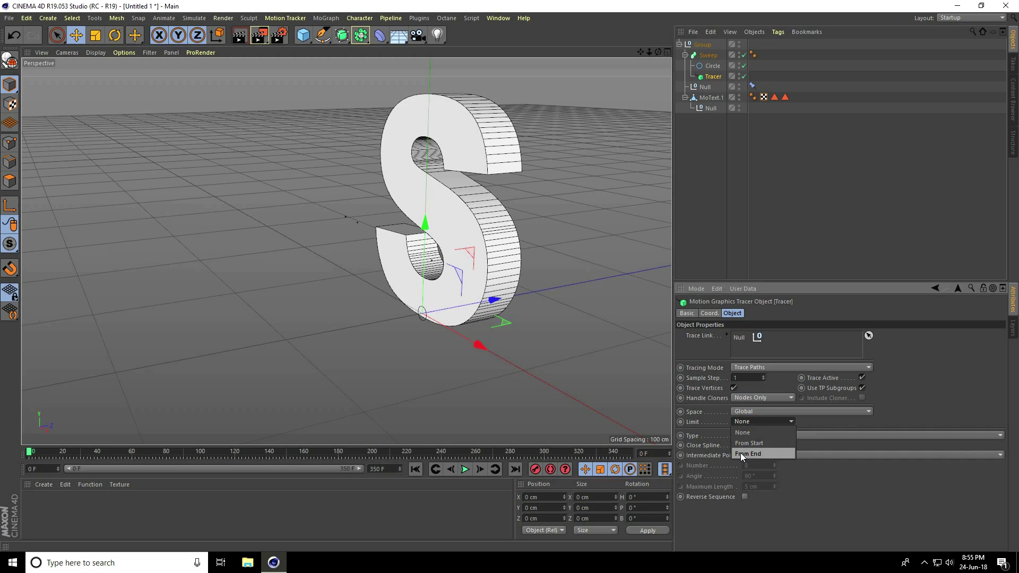
click(764, 453)
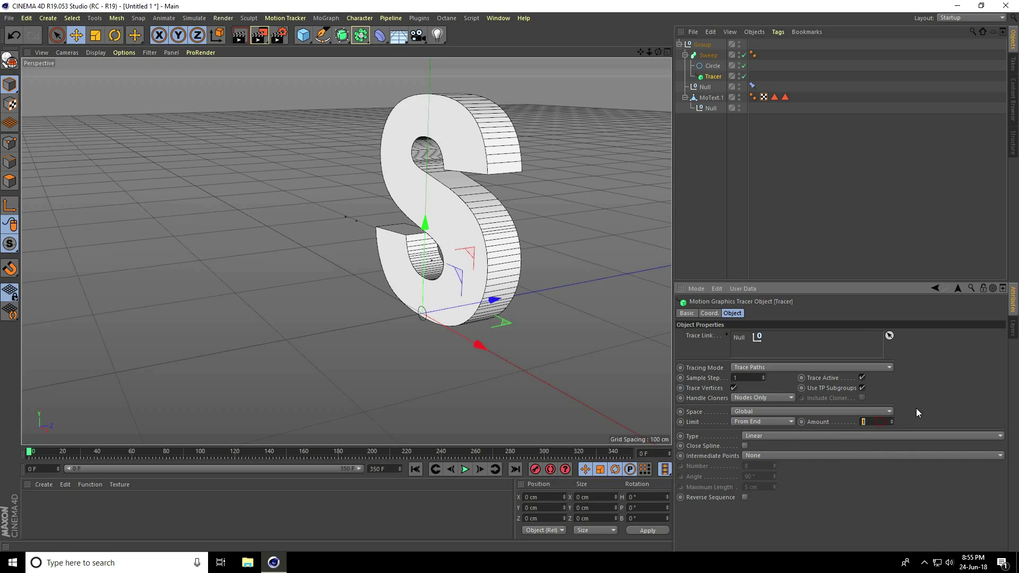
text(20)
Set the Tracer path to B-Spline with Subdivided intermediate points and play the preview
click(749, 437)
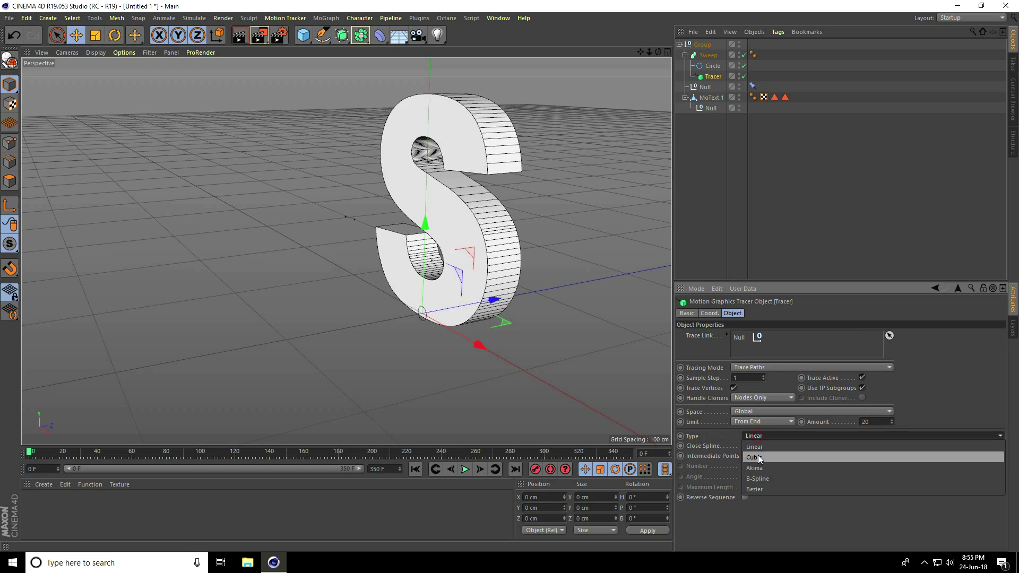
click(772, 479)
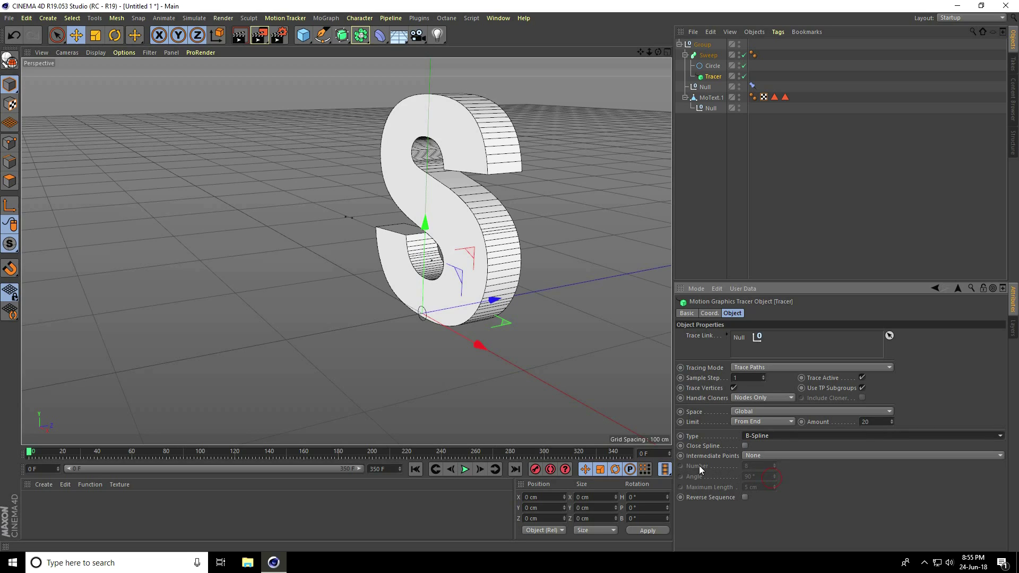
click(757, 455)
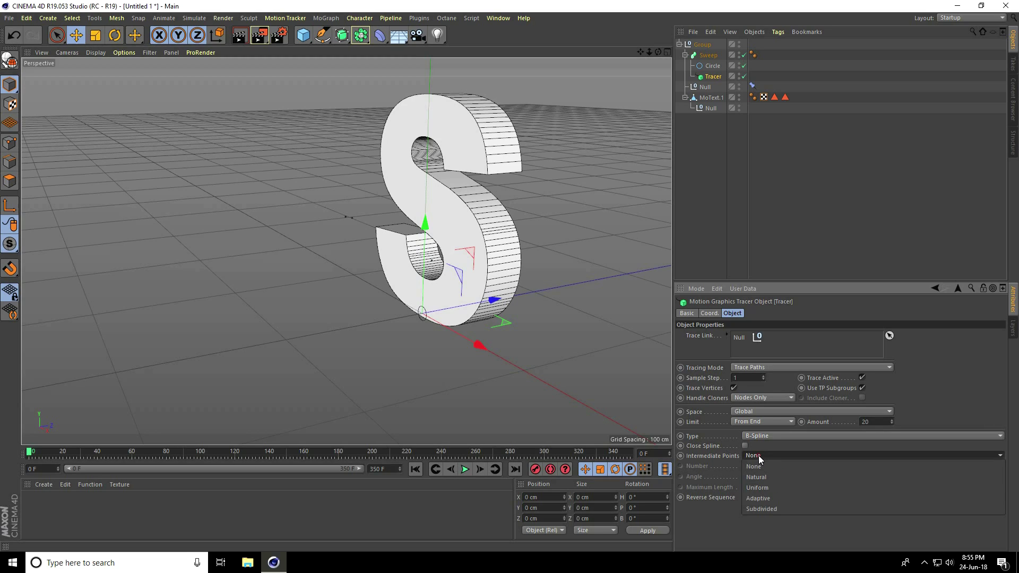
click(772, 508)
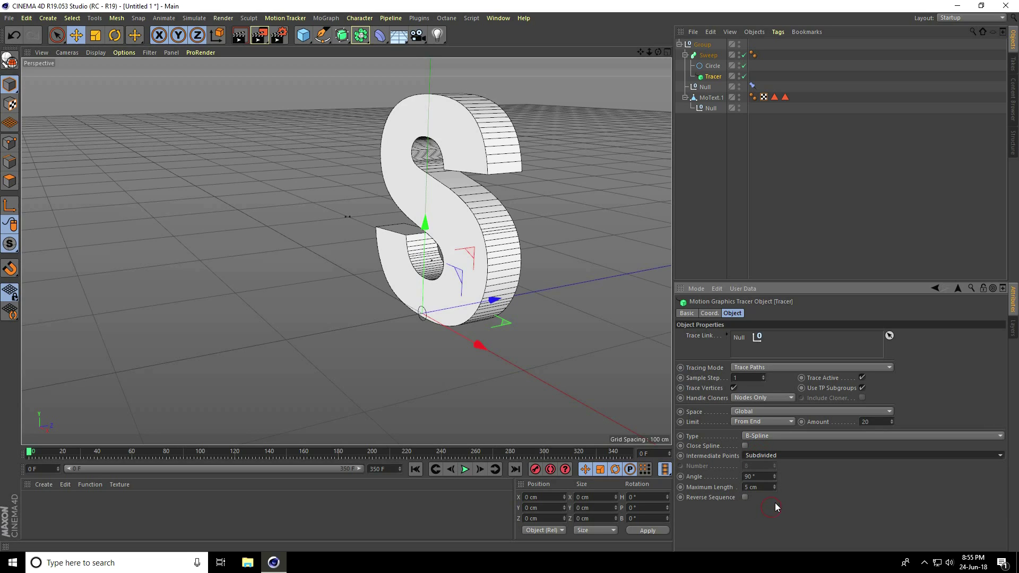
click(464, 469)
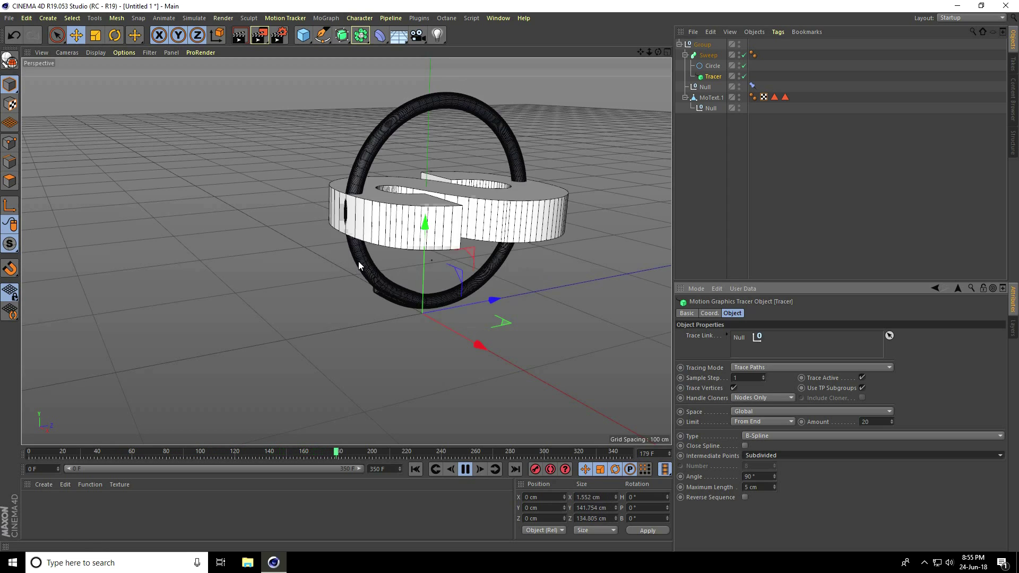
Stop playback and lower the Sweep's Scale curve points to zero in Details
click(465, 469)
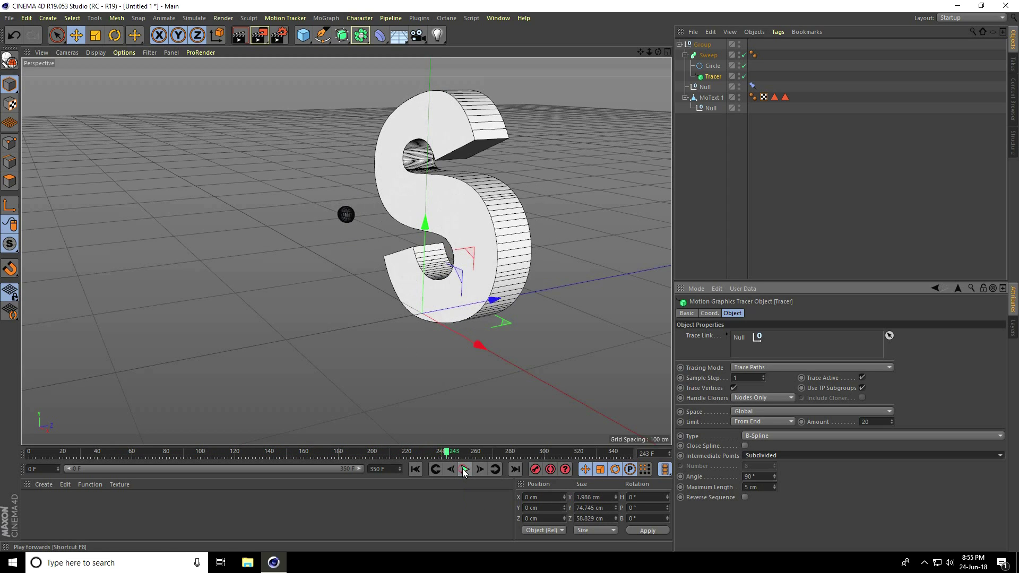
click(713, 56)
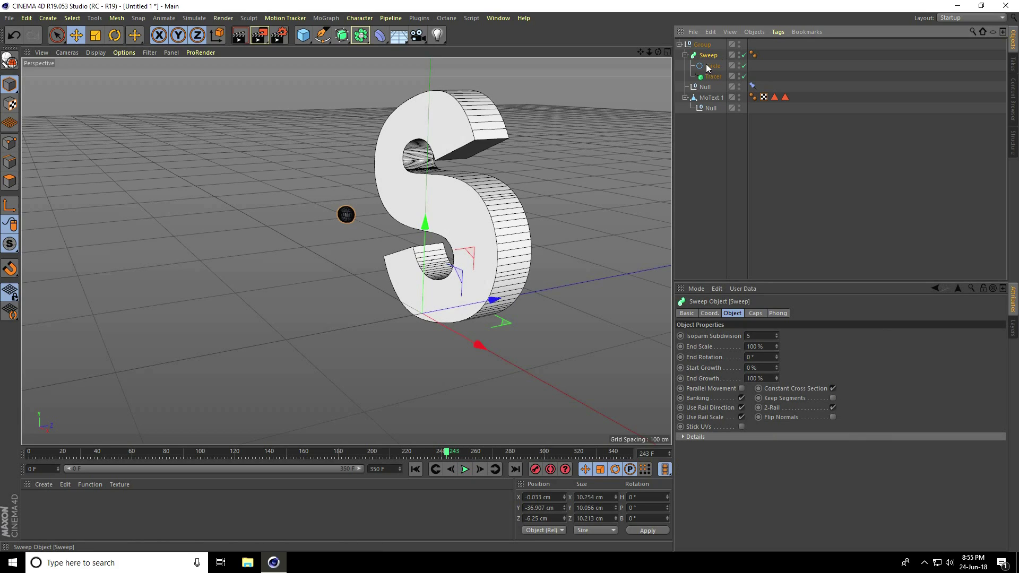
click(694, 437)
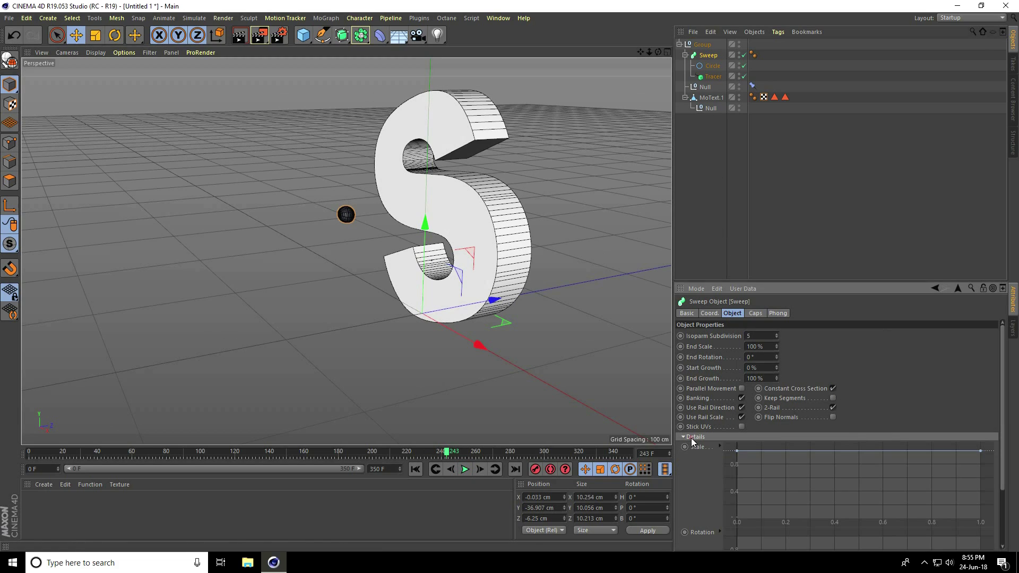
scroll(696, 471, down, 3)
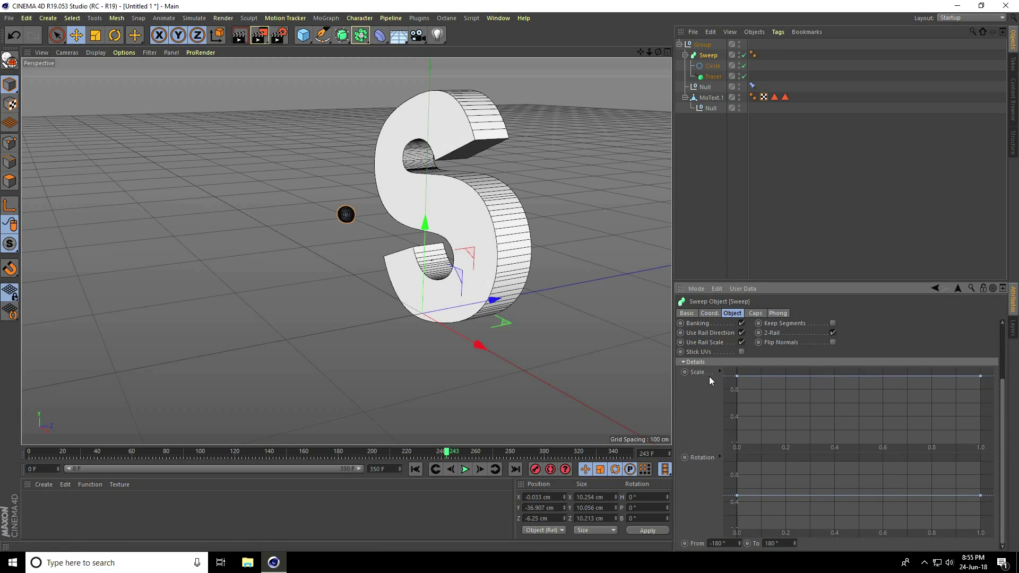
click(737, 377)
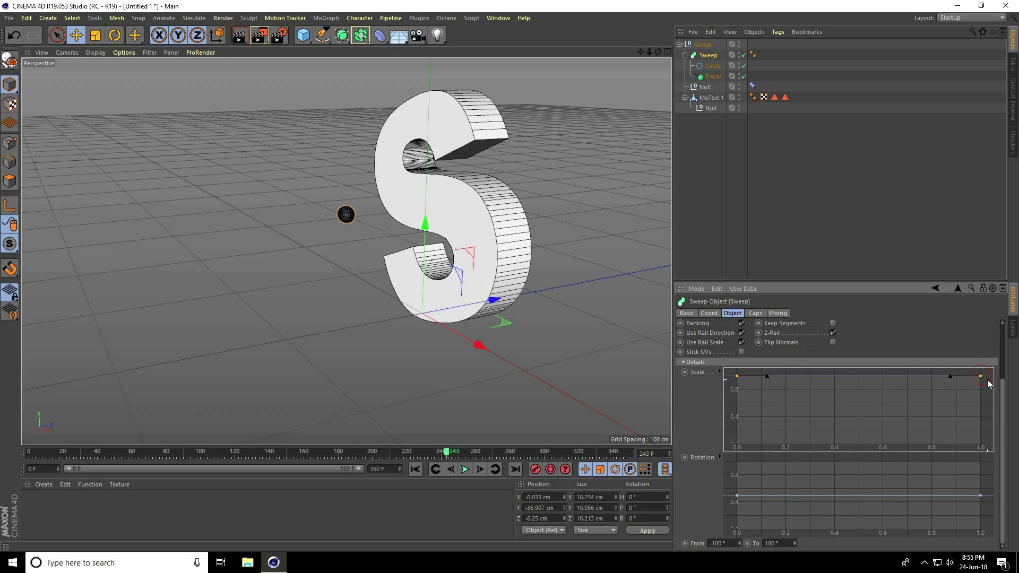
drag(982, 377, 983, 442)
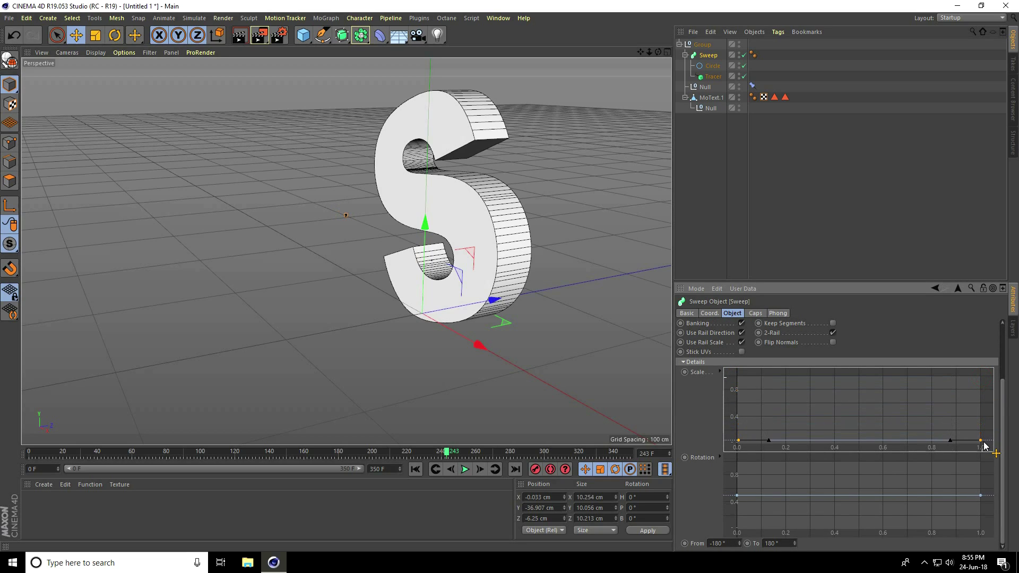
Add a middle knot to the Scale curve and raise it into a hump
ctrl+click(859, 440)
drag(859, 440, 858, 386)
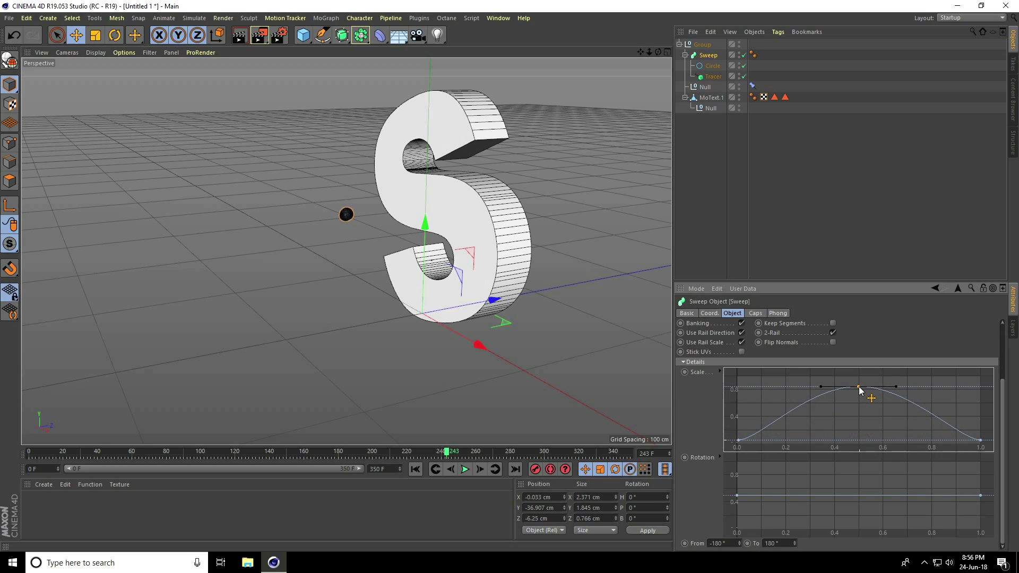
click(96, 52)
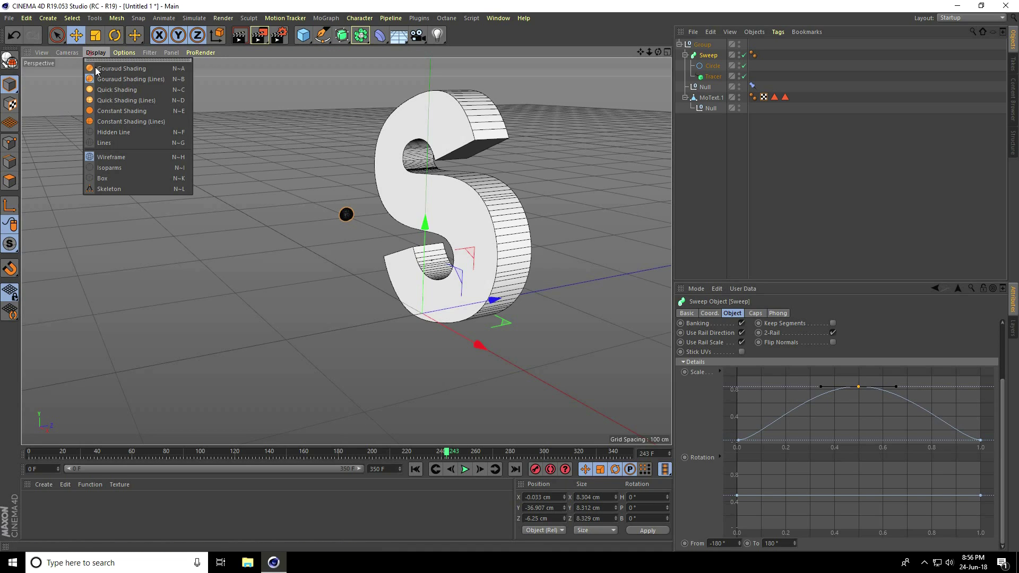
Switch the viewport to Gouraud Shading and play from frame 0 to check the tapered trail
click(115, 68)
click(414, 469)
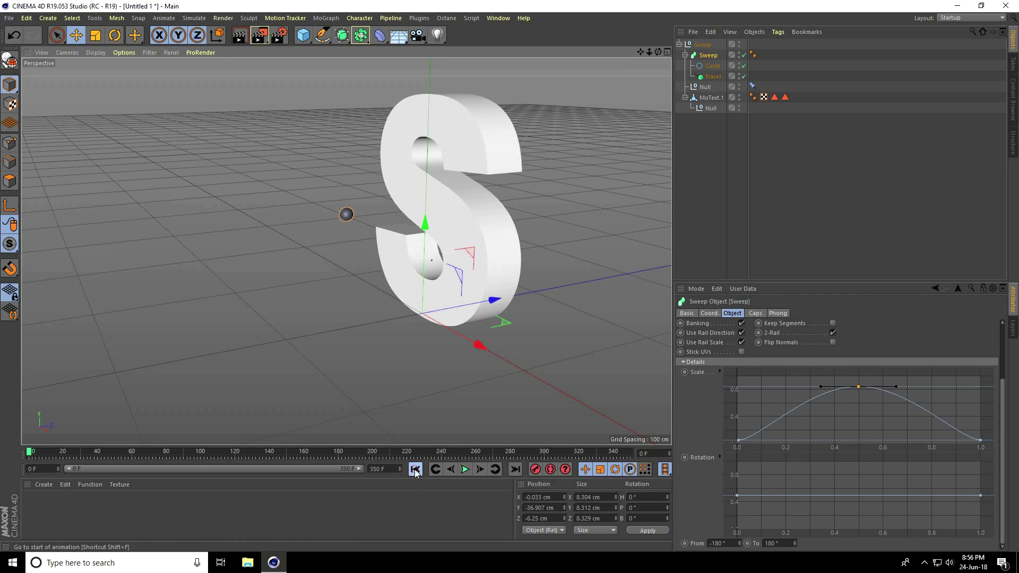
click(464, 469)
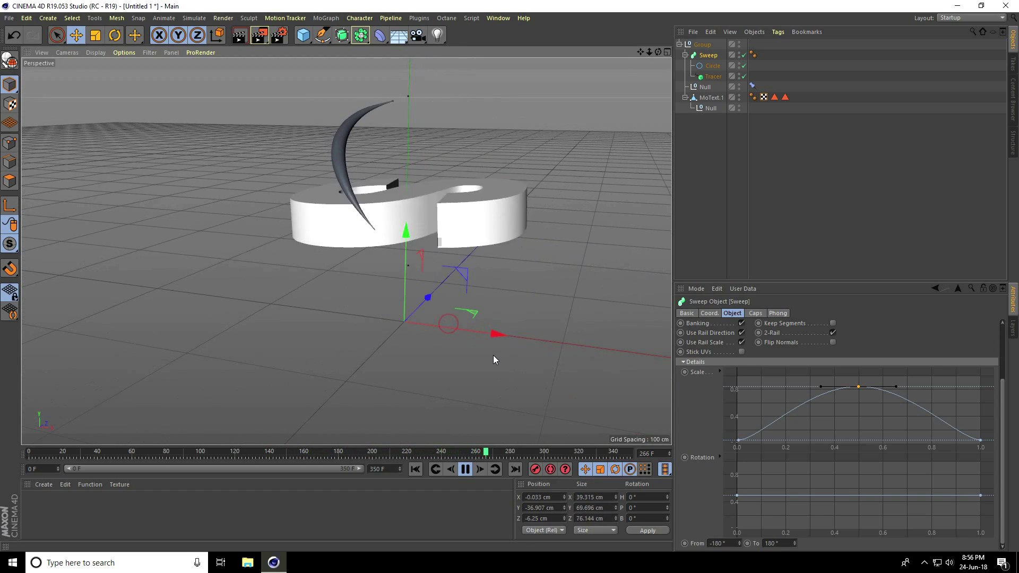
click(465, 469)
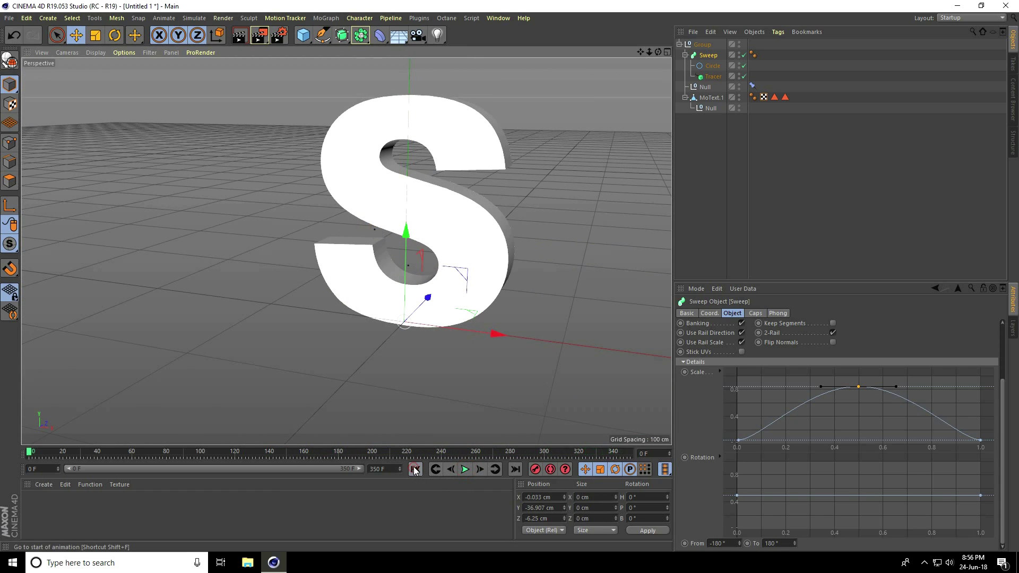
click(719, 371)
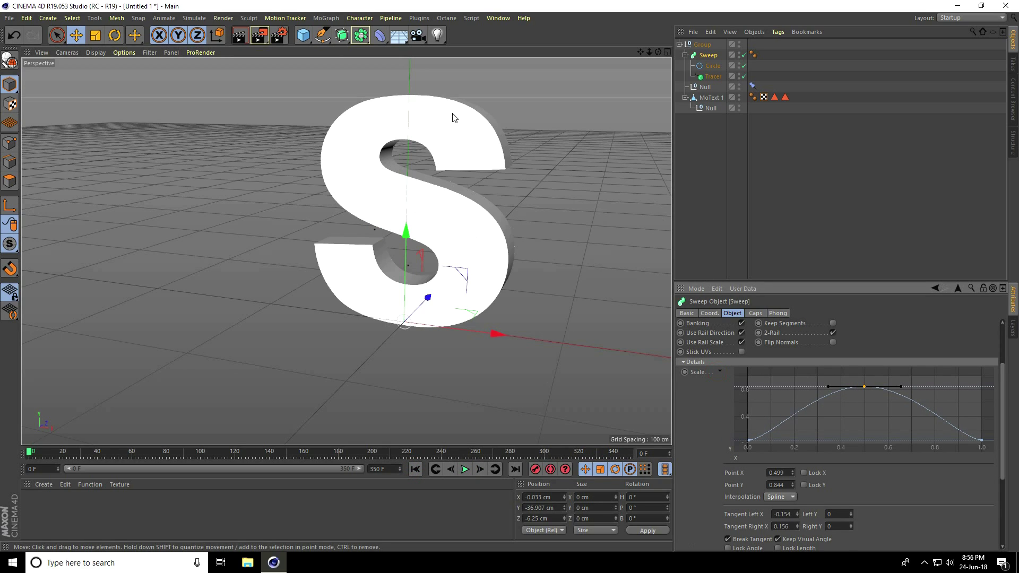
click(303, 35)
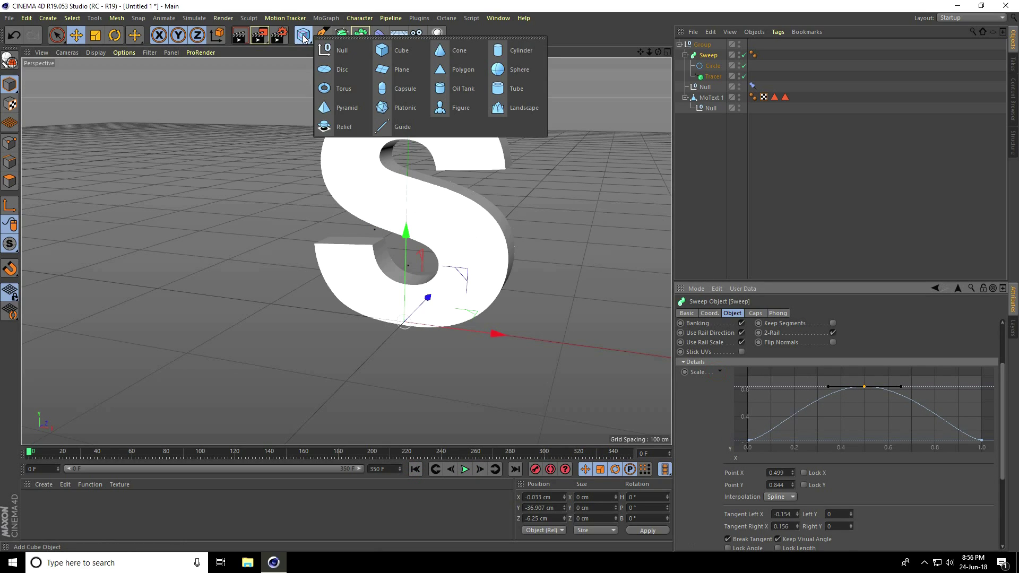
Add a Null nested under the other Null and move it to about Y -2.47 cm, Z 130 cm
click(342, 50)
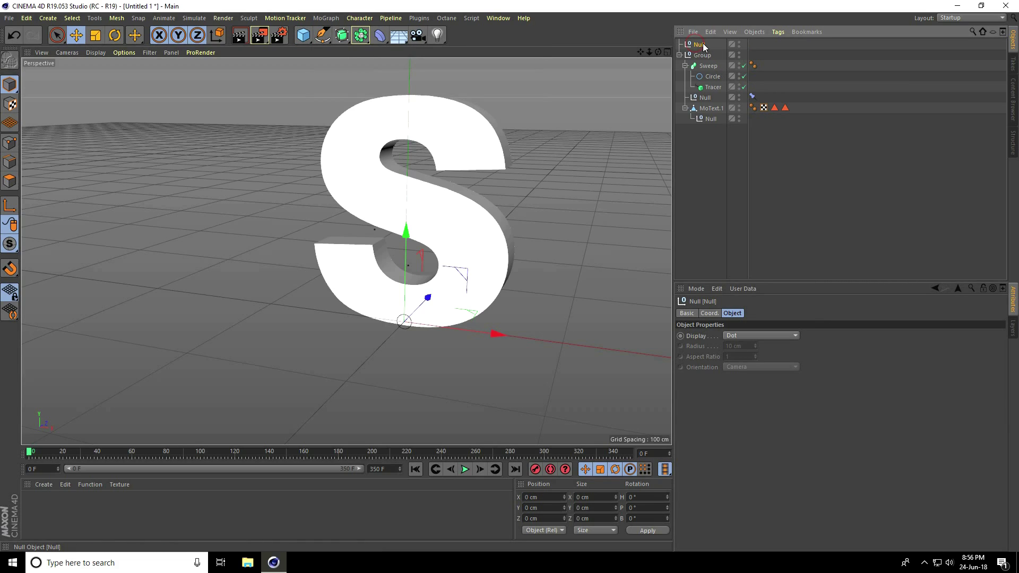
drag(705, 101, 699, 95)
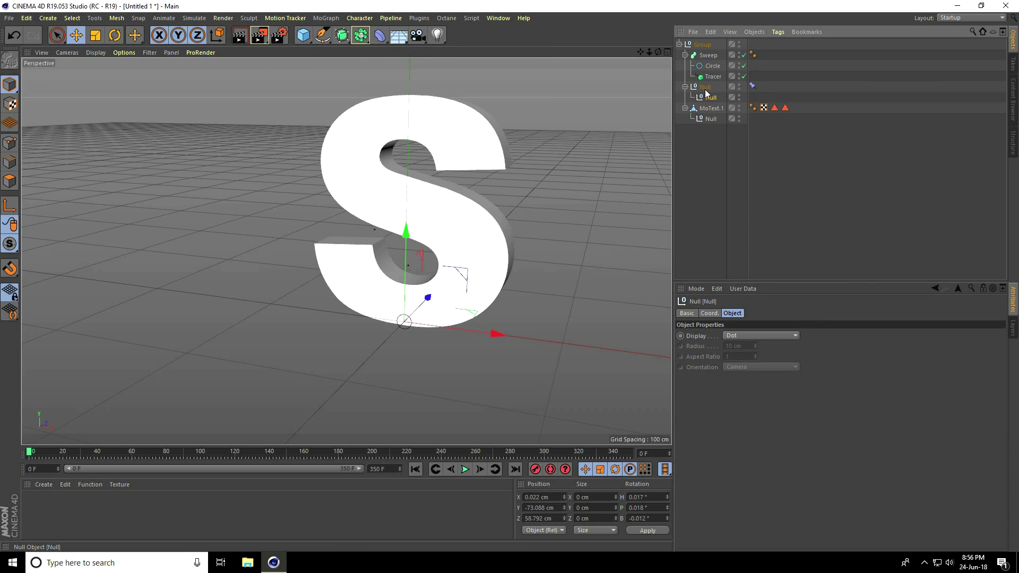
click(714, 78)
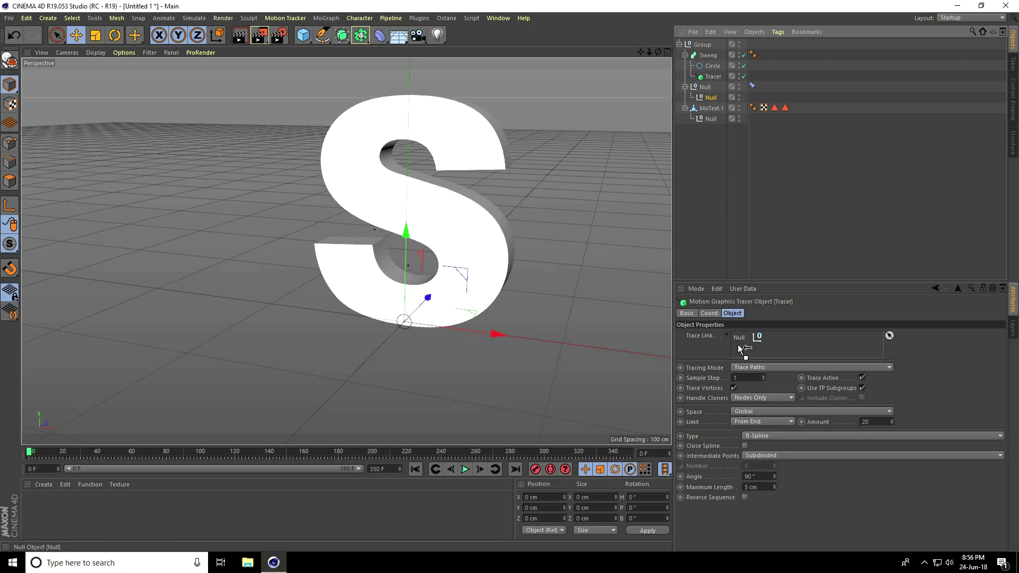
alt+drag(438, 348, 660, 227)
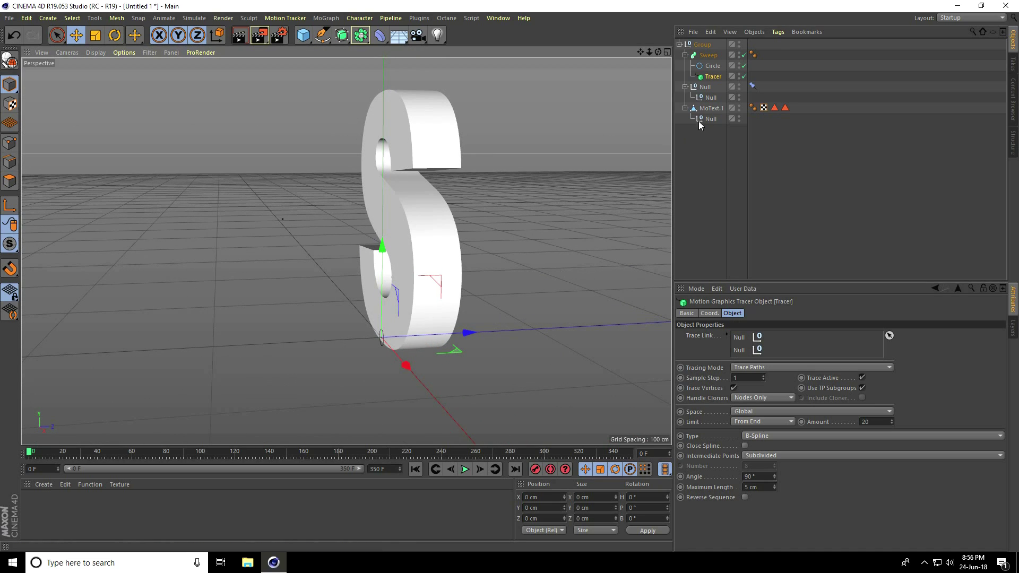
click(710, 98)
drag(374, 268, 352, 142)
alt+drag(362, 205, 388, 237)
mouse_move(455, 228)
mouse_down()
mouse_move(581, 228)
mouse_move(416, 290)
mouse_move(464, 286)
mouse_up()
scroll(463, 286, down, 2)
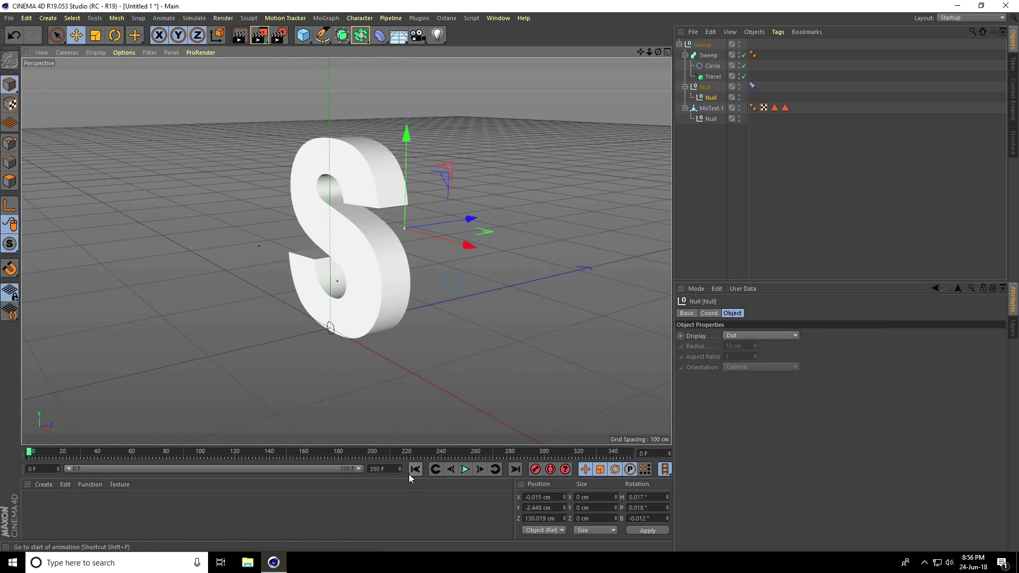
Play the animation to watch the new trail, then stop back at the first frame
click(465, 469)
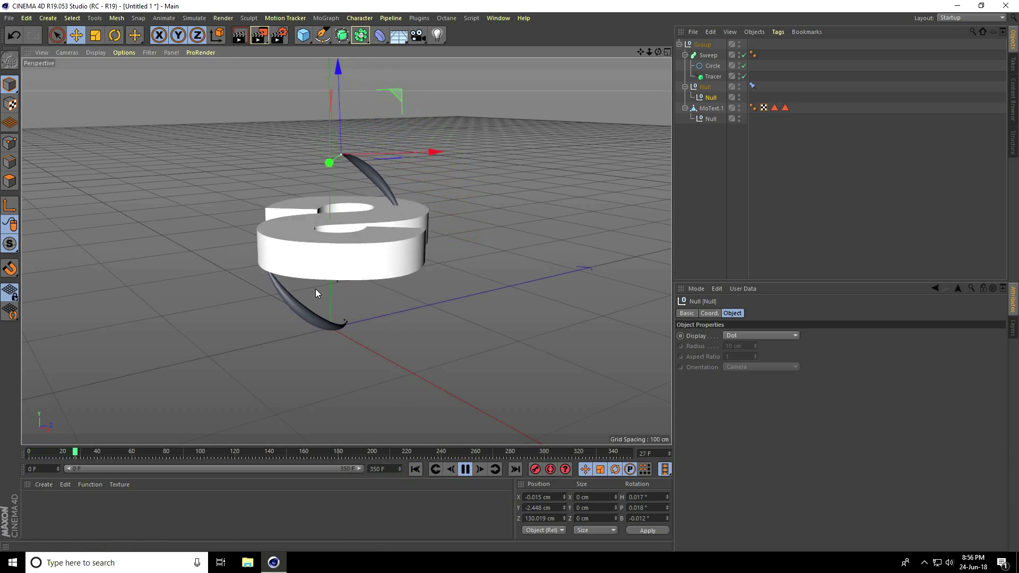
alt+drag(352, 370, 206, 249)
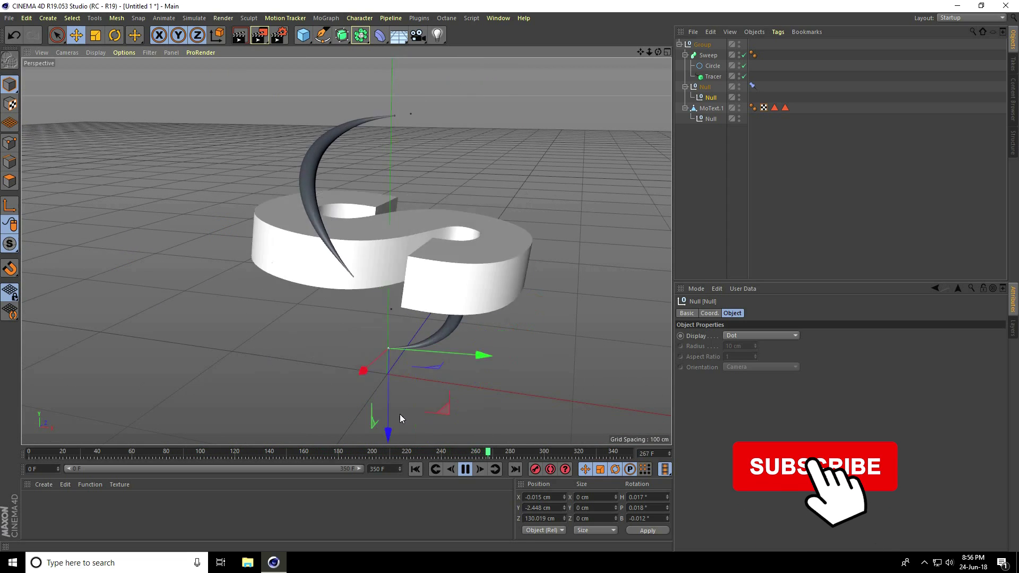
click(466, 469)
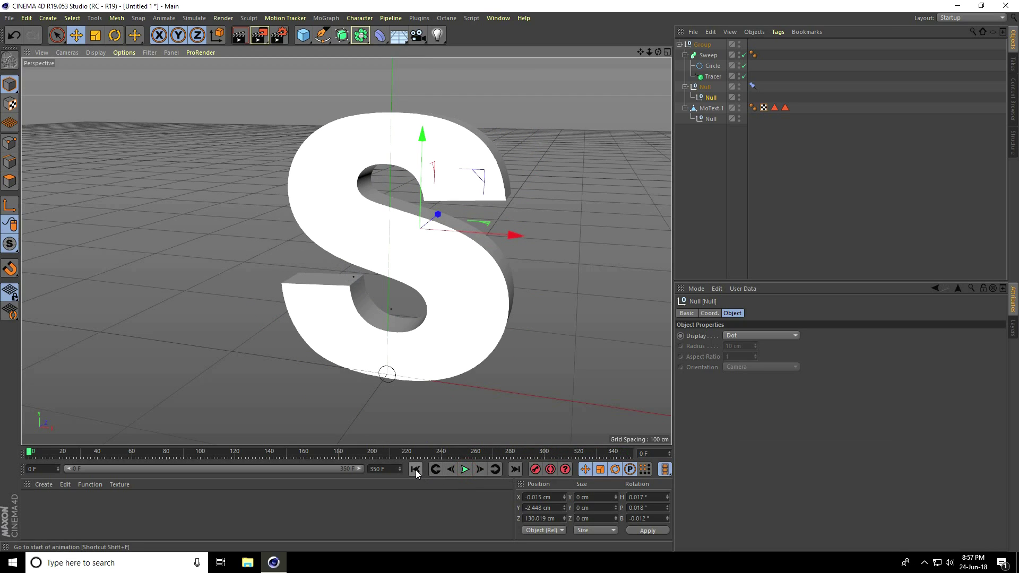
scroll(395, 223, down, 2)
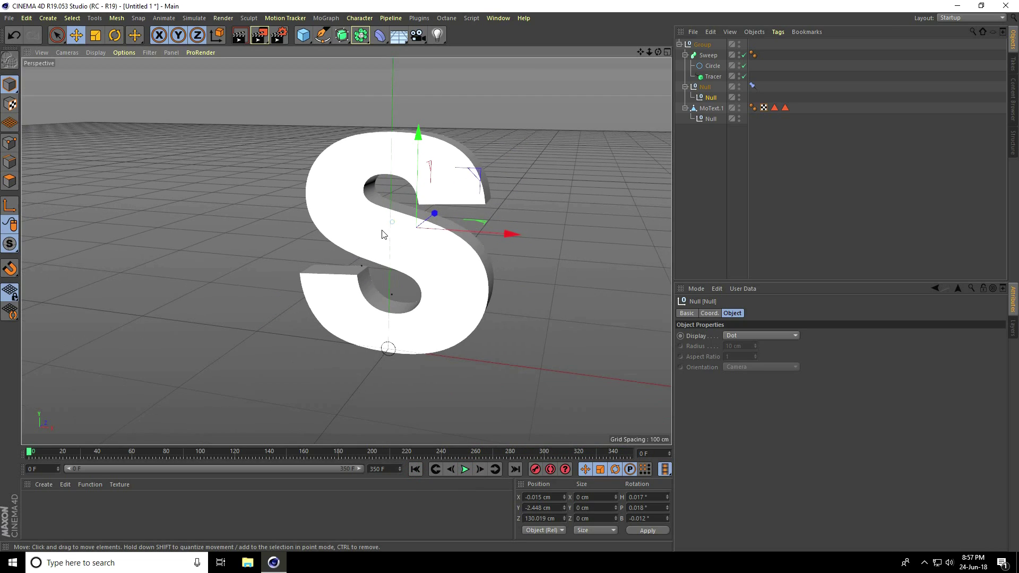
Add a new Null object inside the Null group
click(305, 40)
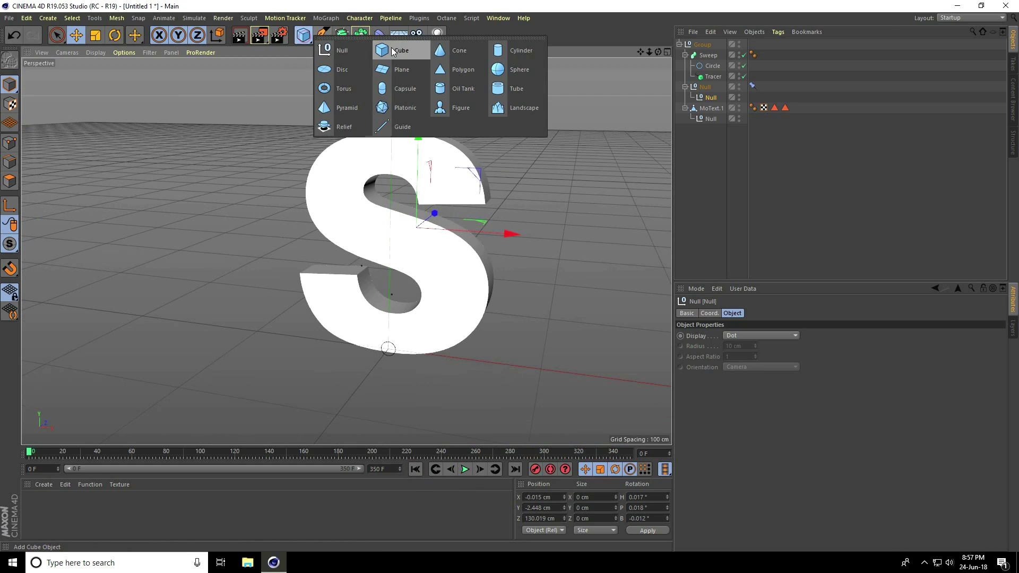
click(352, 50)
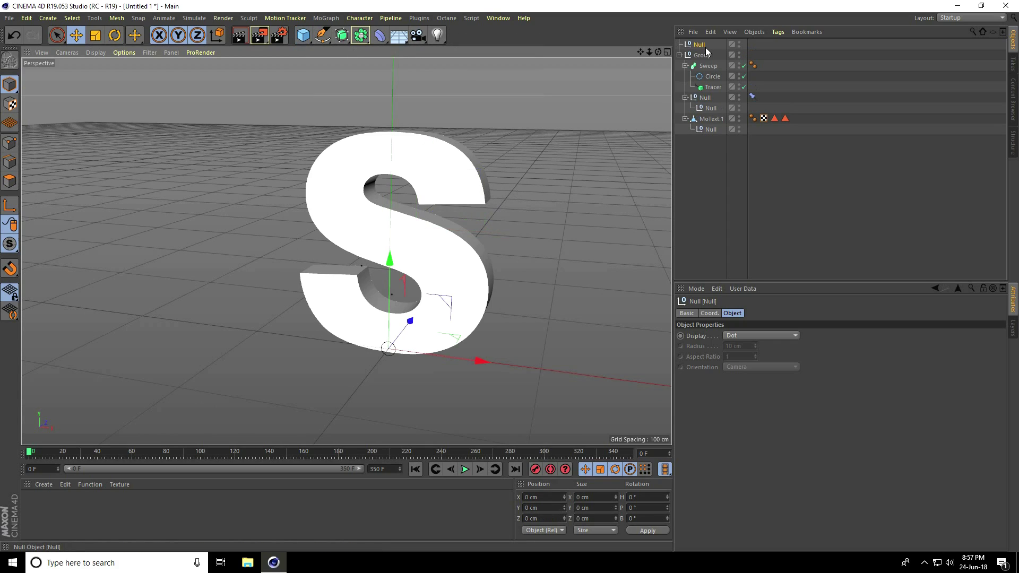
drag(711, 113, 710, 114)
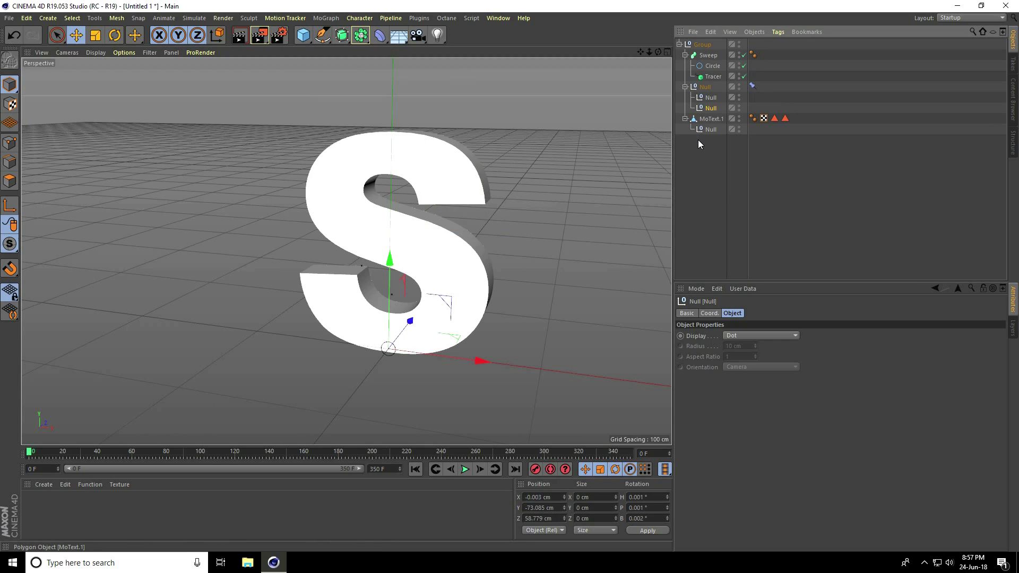
click(713, 78)
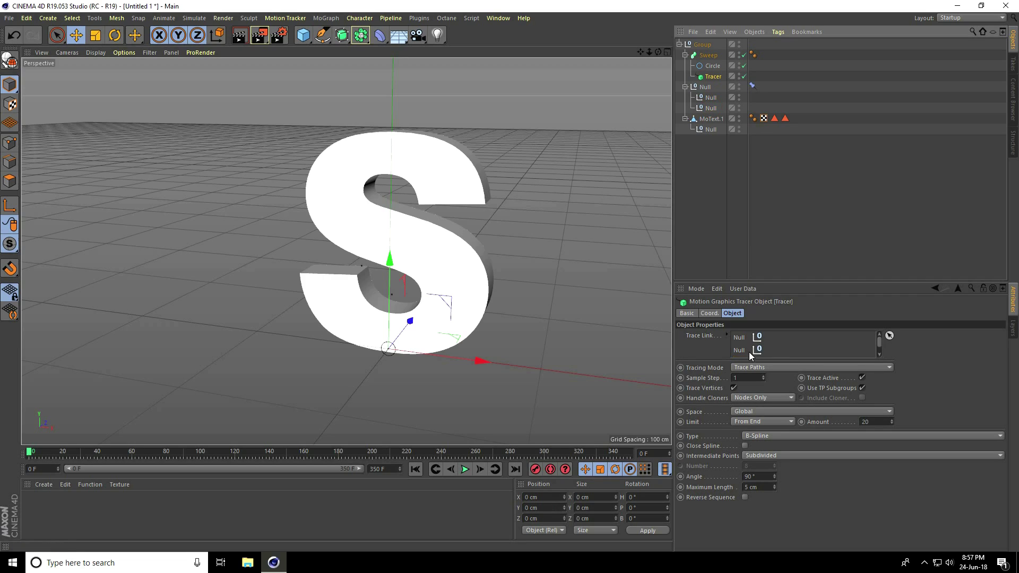
Move the second Null down and back to -0.003, -83.606, 35.656 cm
drag(479, 364, 476, 360)
click(391, 263)
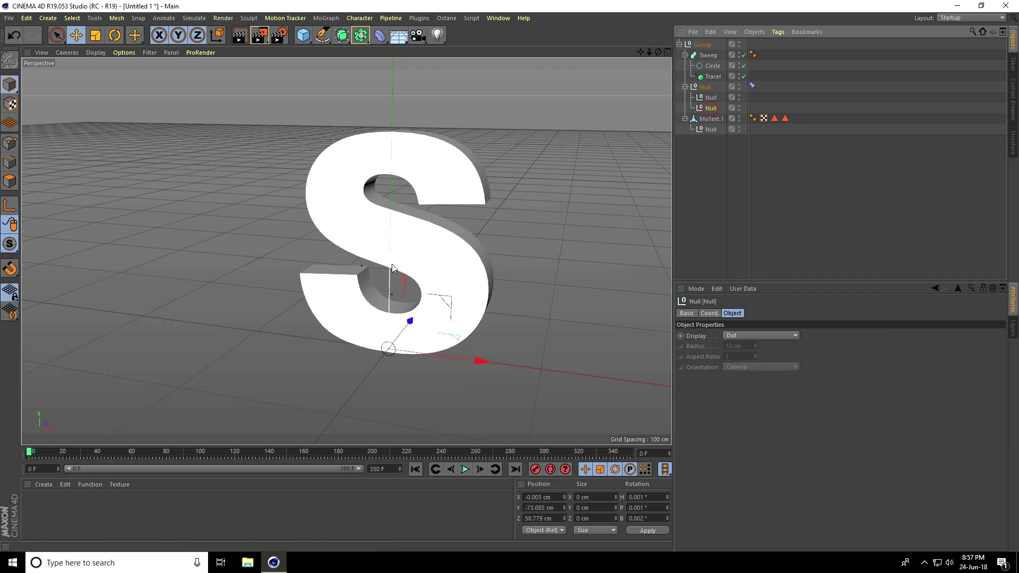
drag(391, 262, 390, 272)
alt+drag(389, 376, 326, 364)
drag(458, 373, 422, 379)
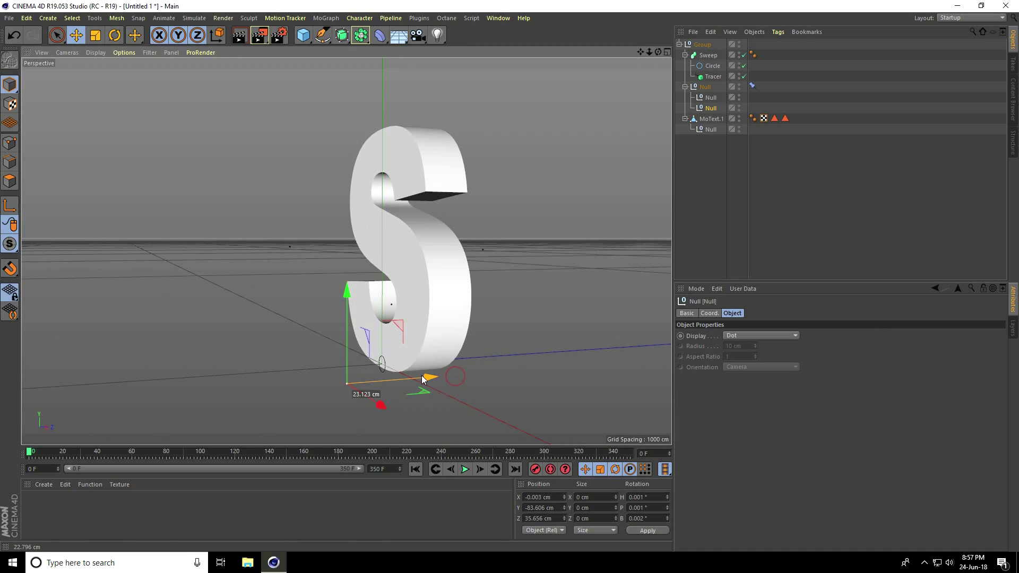
alt+drag(406, 339, 425, 403)
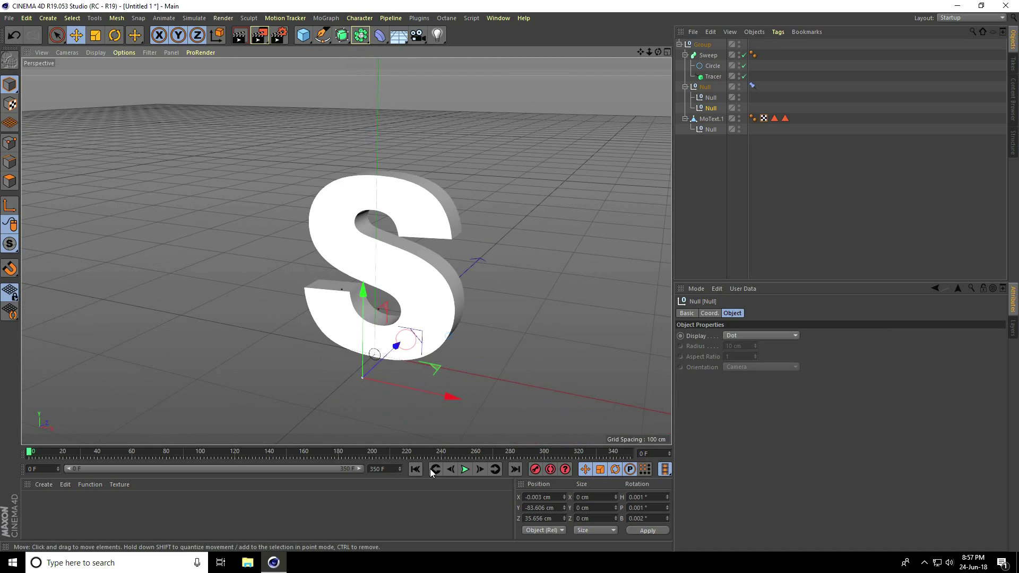
Play the animation to preview both trails, then stop and rewind to frame 0
click(465, 470)
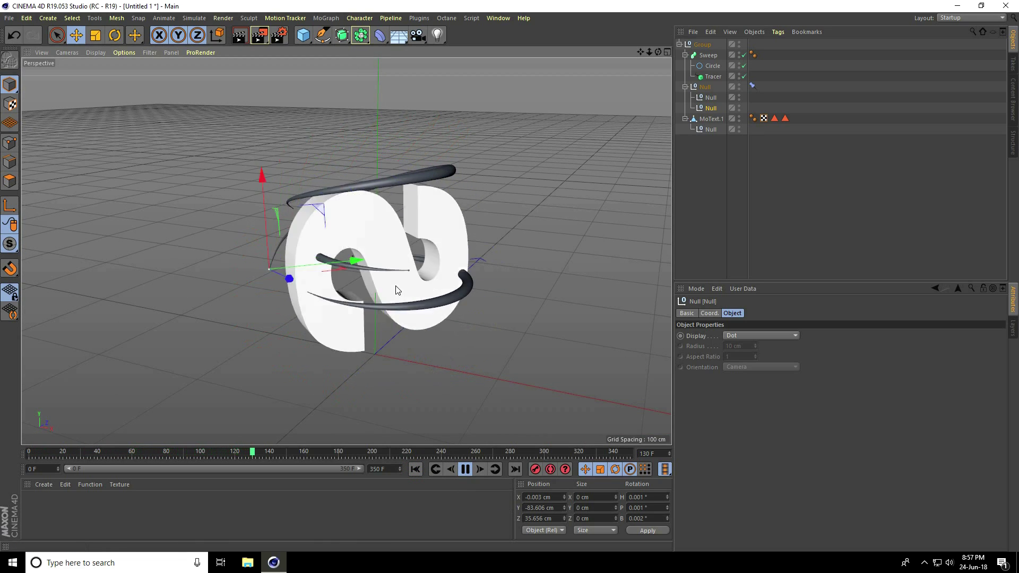
click(465, 469)
click(413, 470)
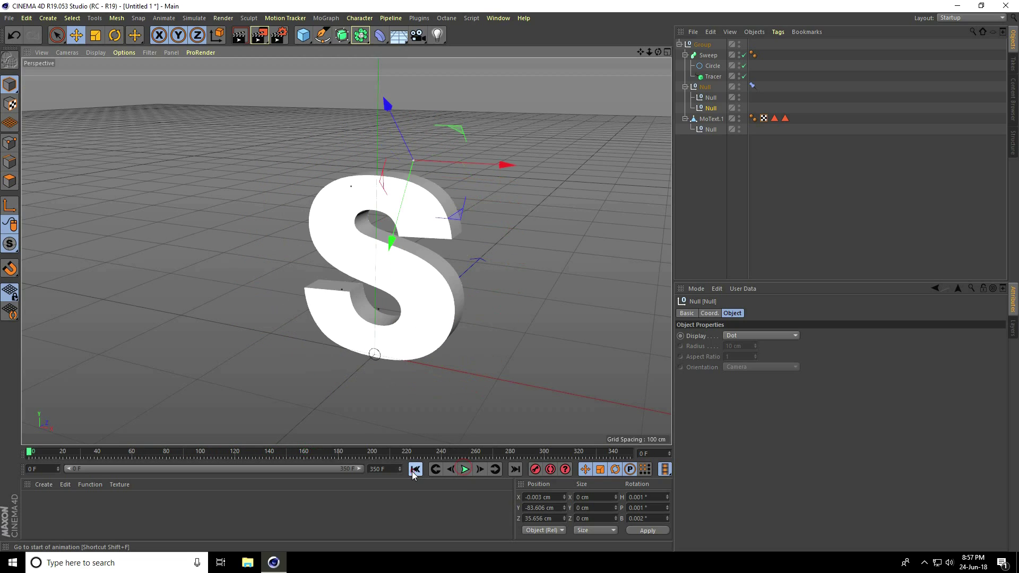
Add a third Null into the Null group, select it and undo its stray changes
click(304, 38)
click(337, 52)
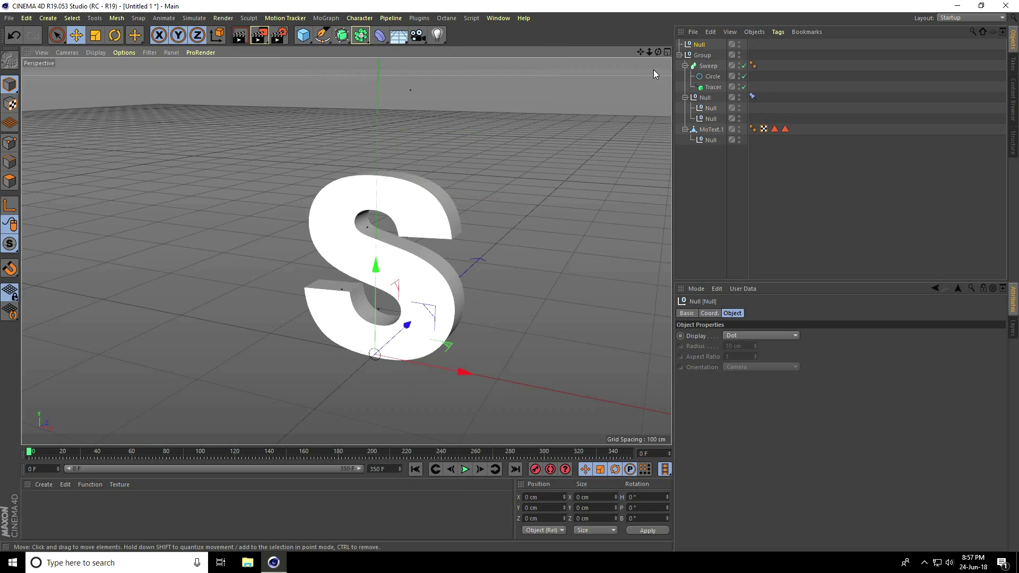
drag(699, 45, 710, 126)
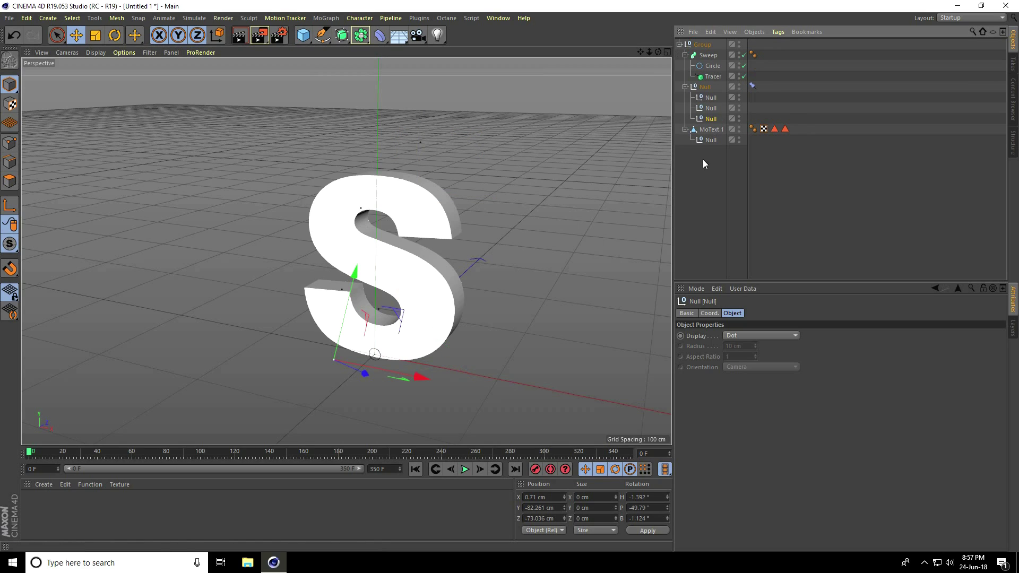
click(713, 79)
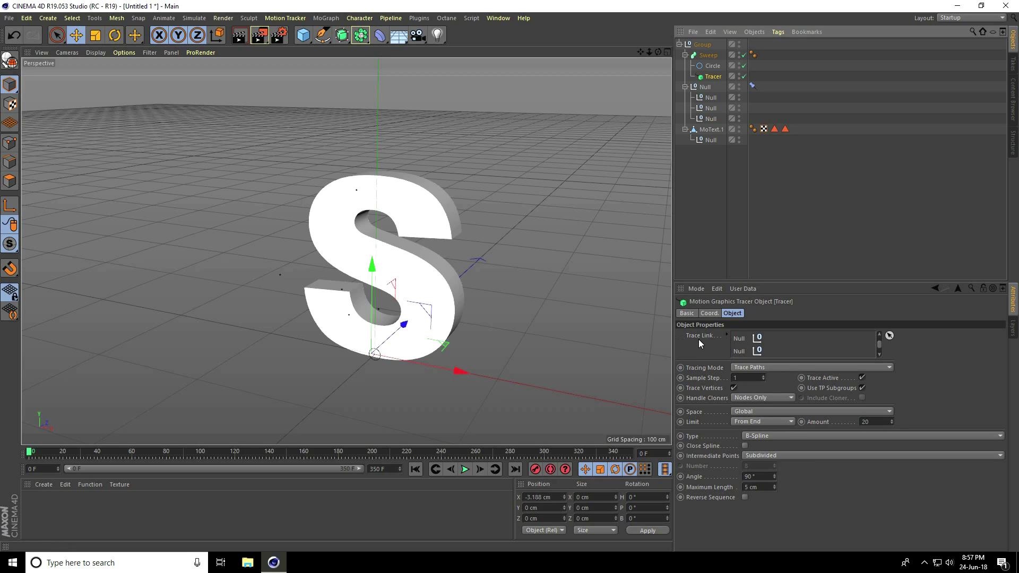
alt+drag(454, 370, 313, 400)
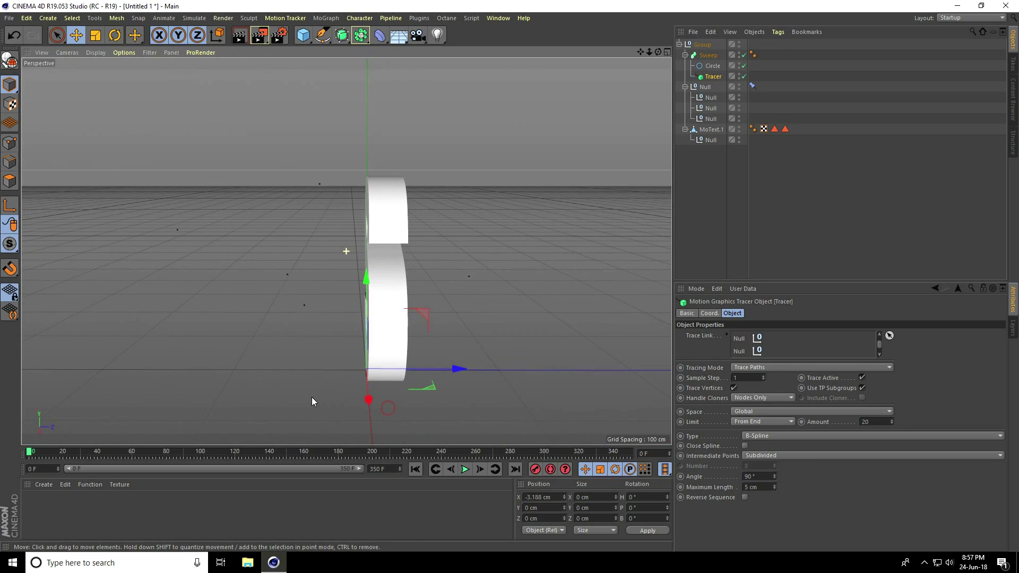
click(709, 118)
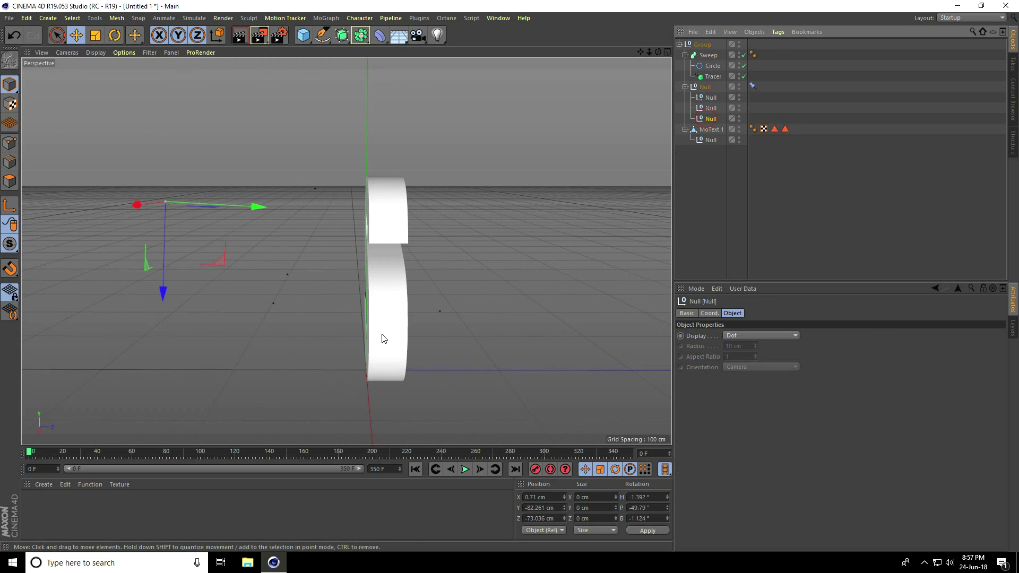
key(ctrl+z)
key(ctrl+z)
key(ctrl+z)
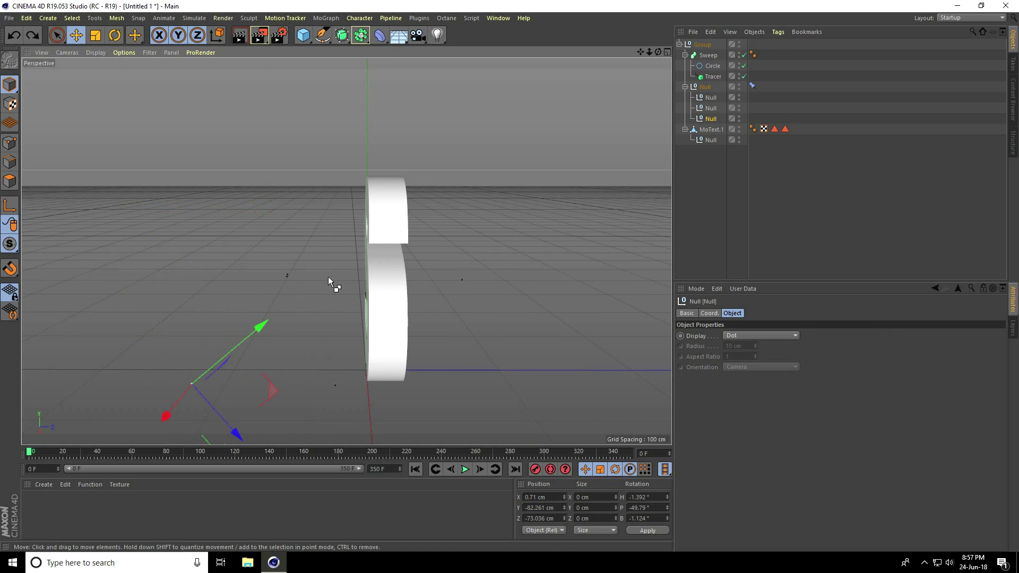
Play the animation to preview the trails, then stop and rewind to frame 0
click(465, 469)
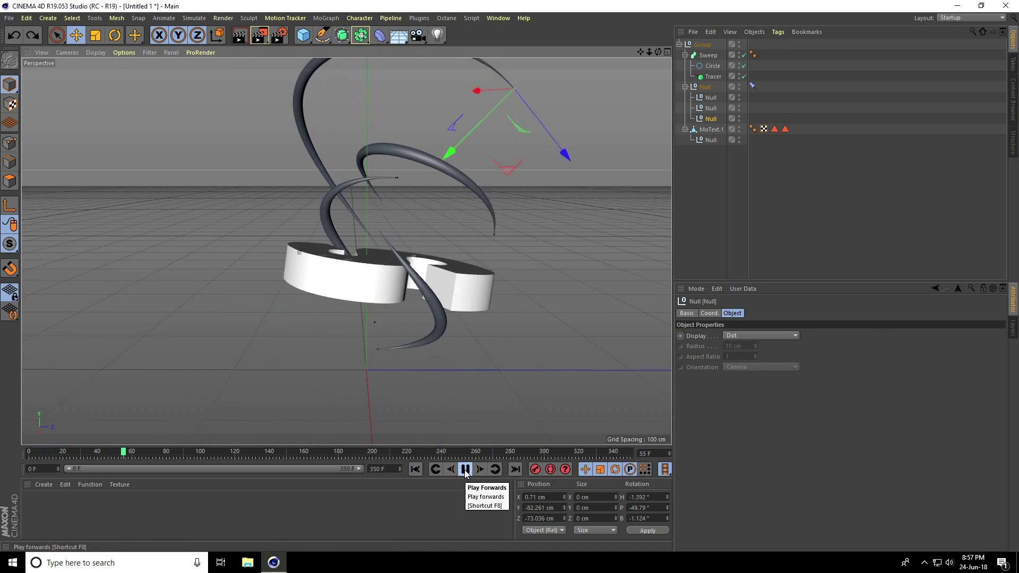
alt+drag(447, 361, 443, 193)
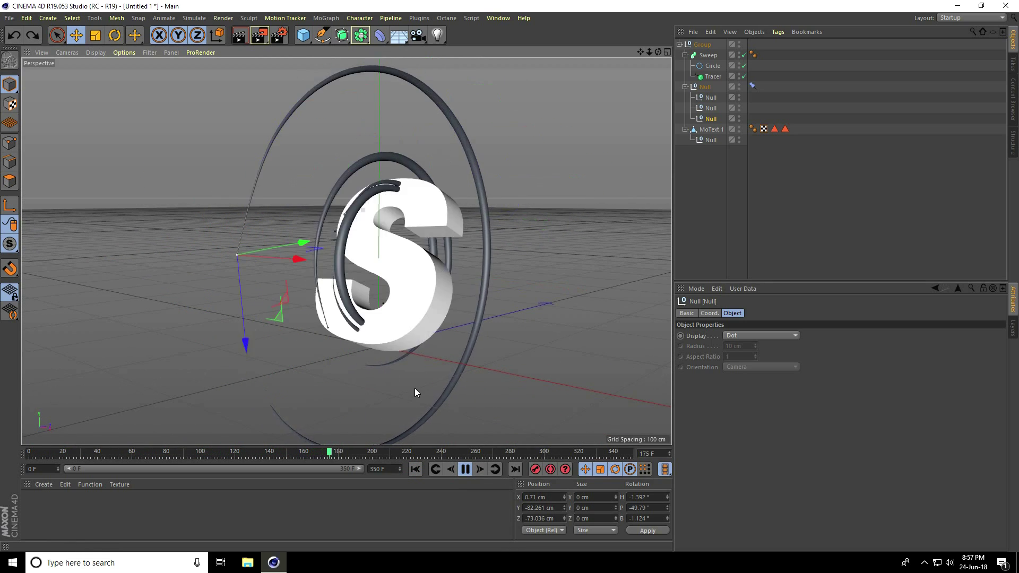
click(472, 469)
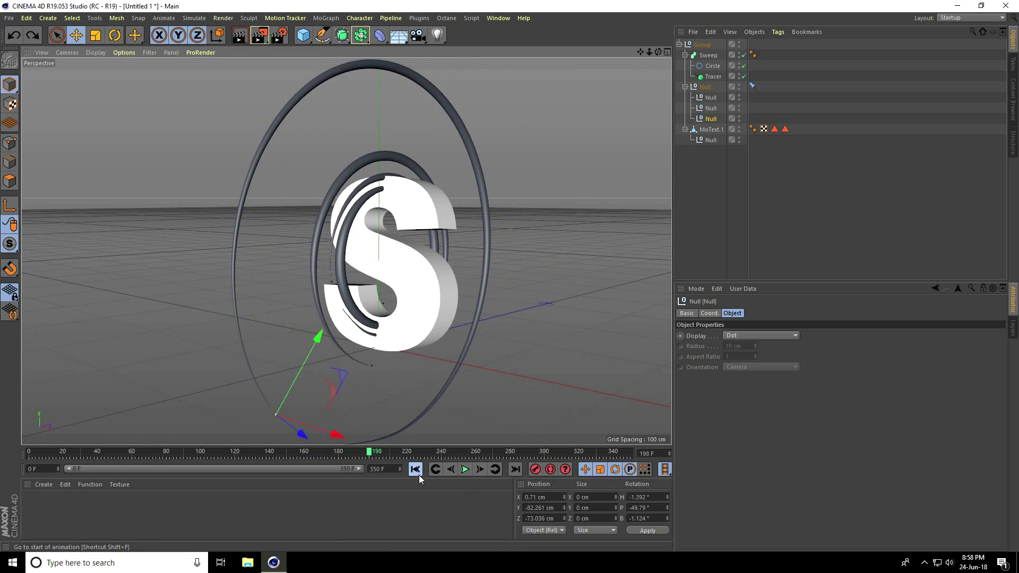
click(415, 469)
Move the third Null out to 2.294, -72.611, 109.966 cm and replay, stopping at frame 280
alt+drag(385, 401, 524, 332)
click(415, 469)
alt+drag(372, 384, 445, 380)
click(465, 469)
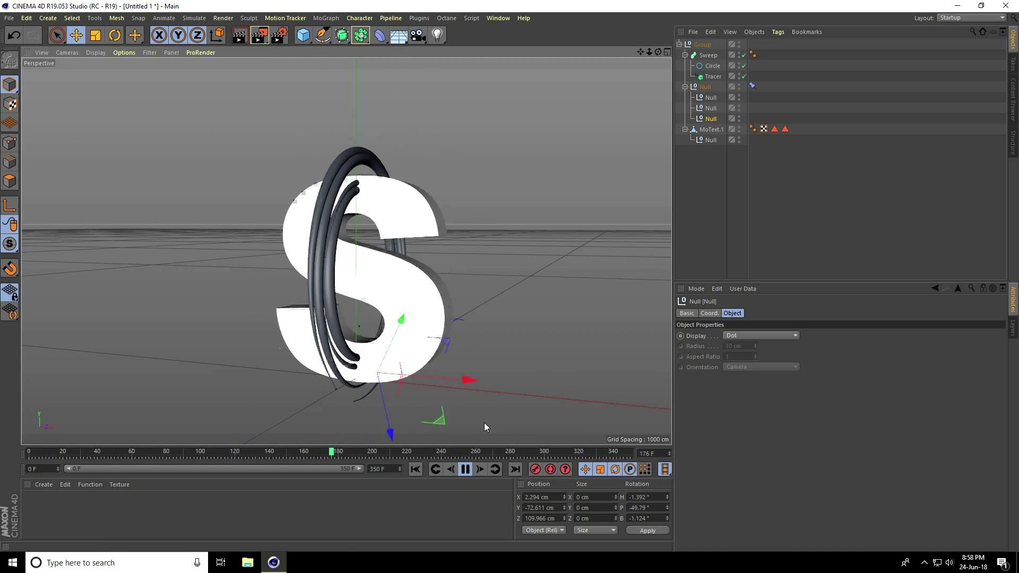
click(464, 469)
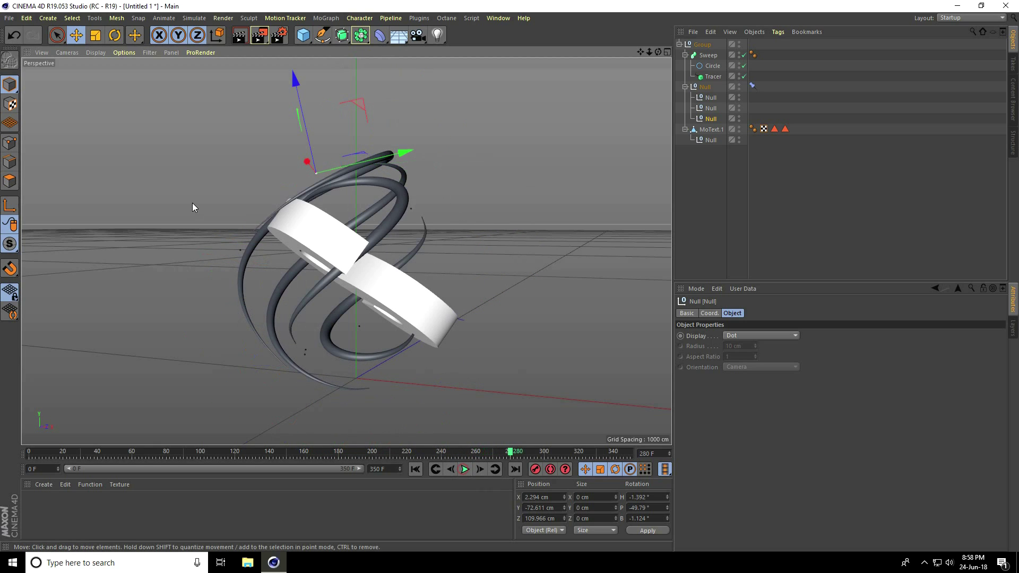
click(9, 17)
click(24, 40)
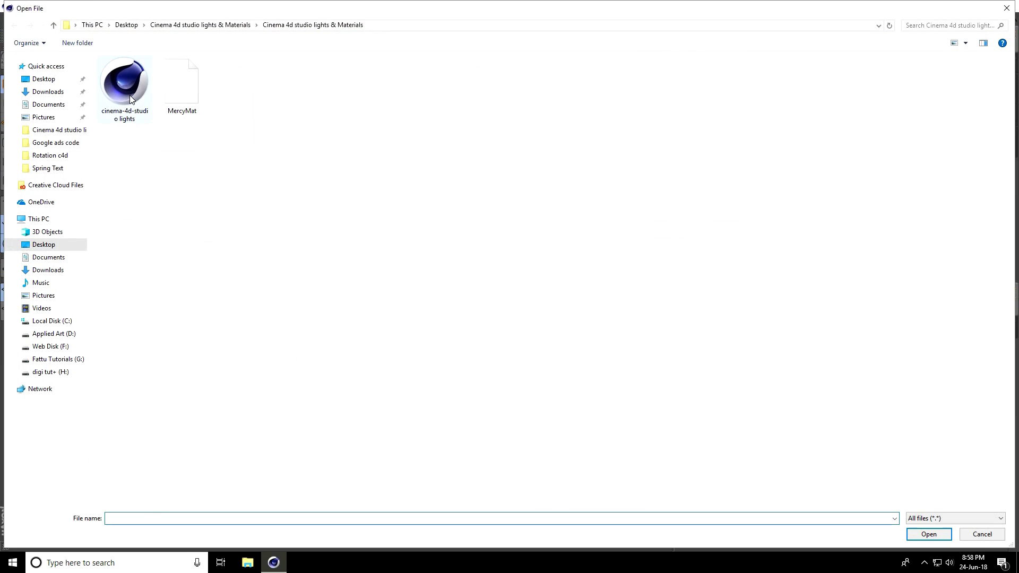
Merge the cinema-4d-studio lights setup and lower FLOOR & BACKGROUND below the S on Y
click(110, 90)
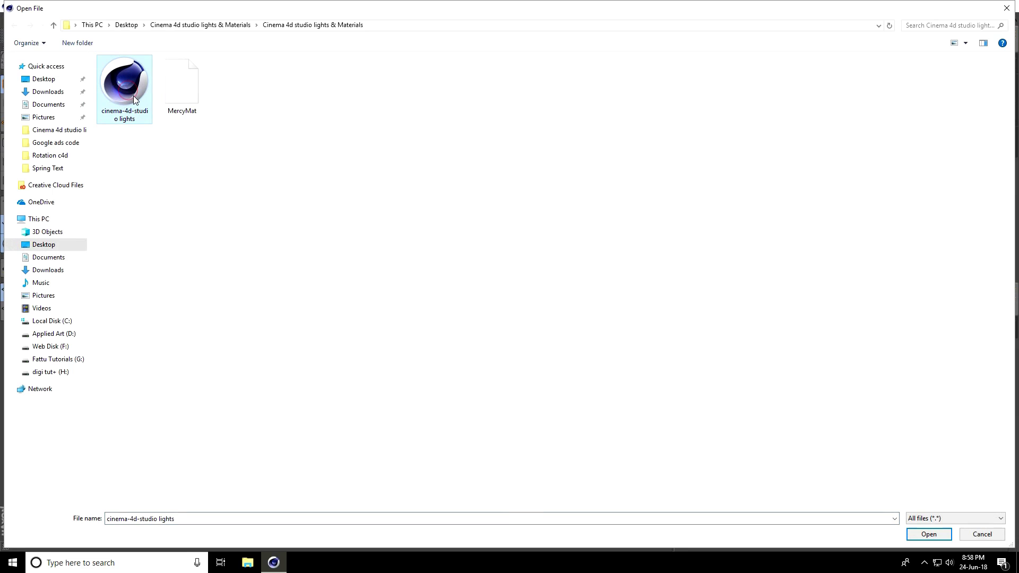
click(929, 536)
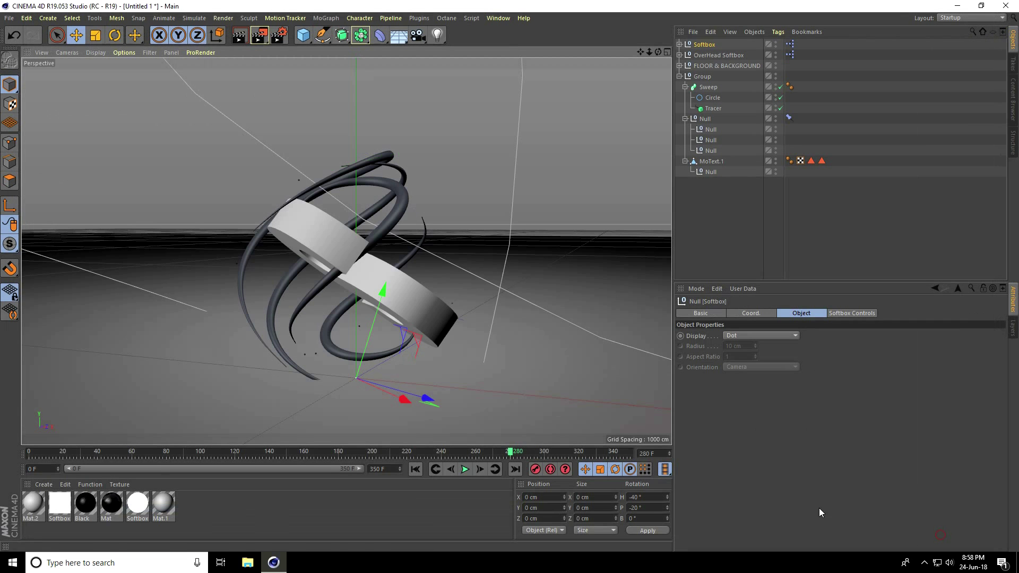
click(711, 65)
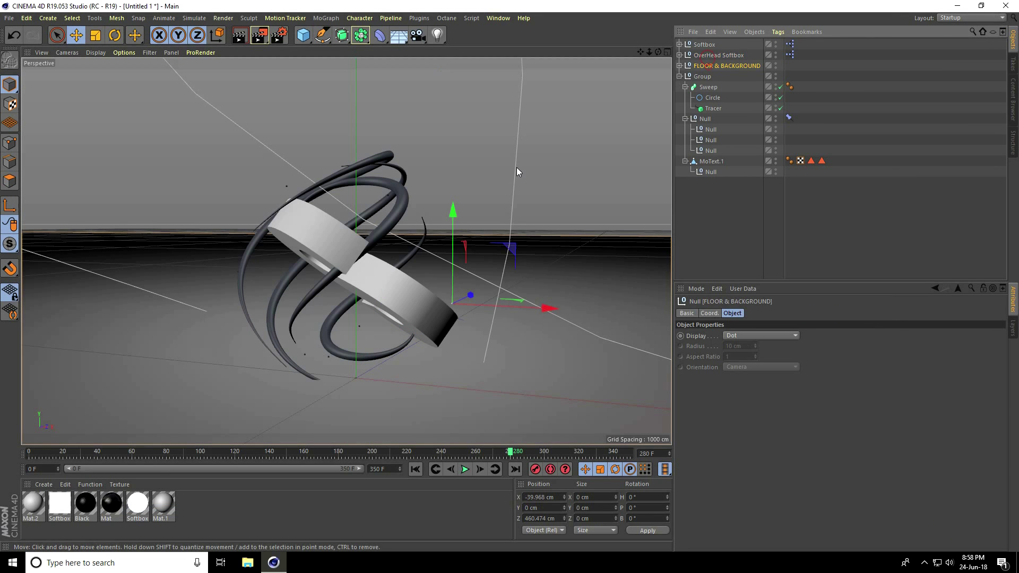
drag(451, 216, 378, 317)
Reframe the view on the S and add a 36 mm Camera to the scene
alt+drag(459, 77, 606, 104)
alt+drag(637, 53, 543, 106)
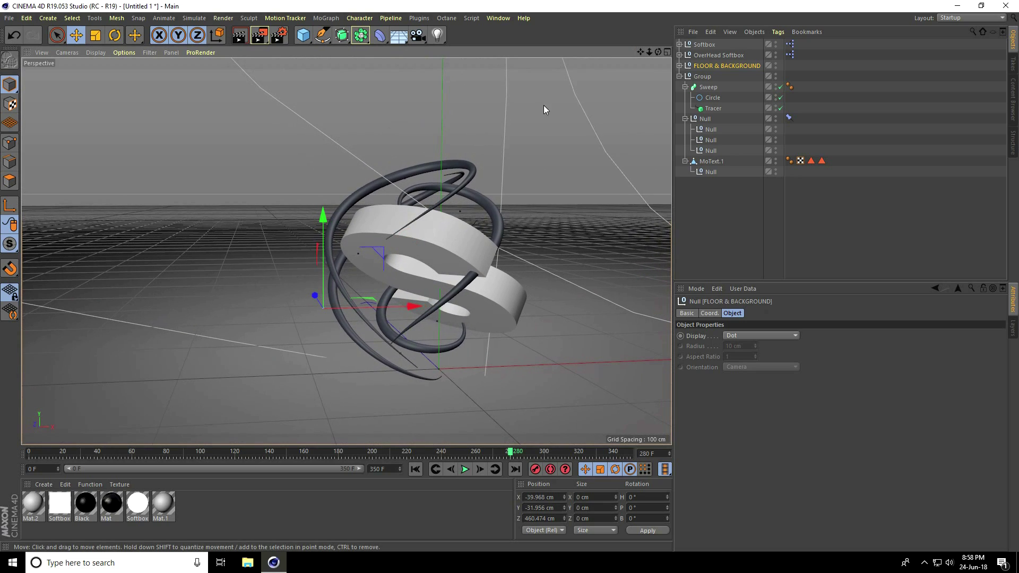
alt+drag(633, 55, 509, 276)
click(407, 37)
click(418, 35)
click(446, 50)
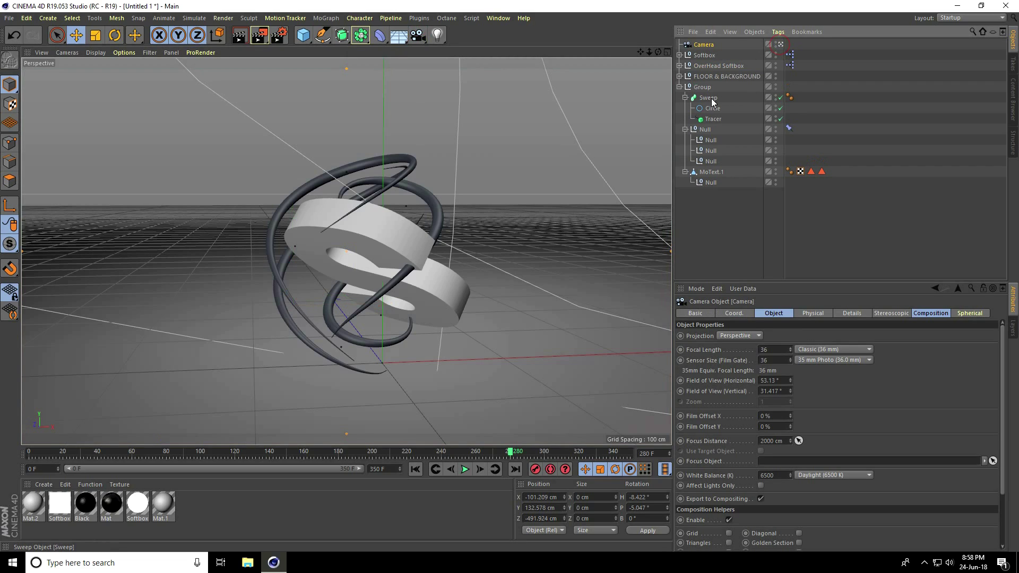
Add a CINEMA 4D Protection tag to the Camera
right_click(698, 48)
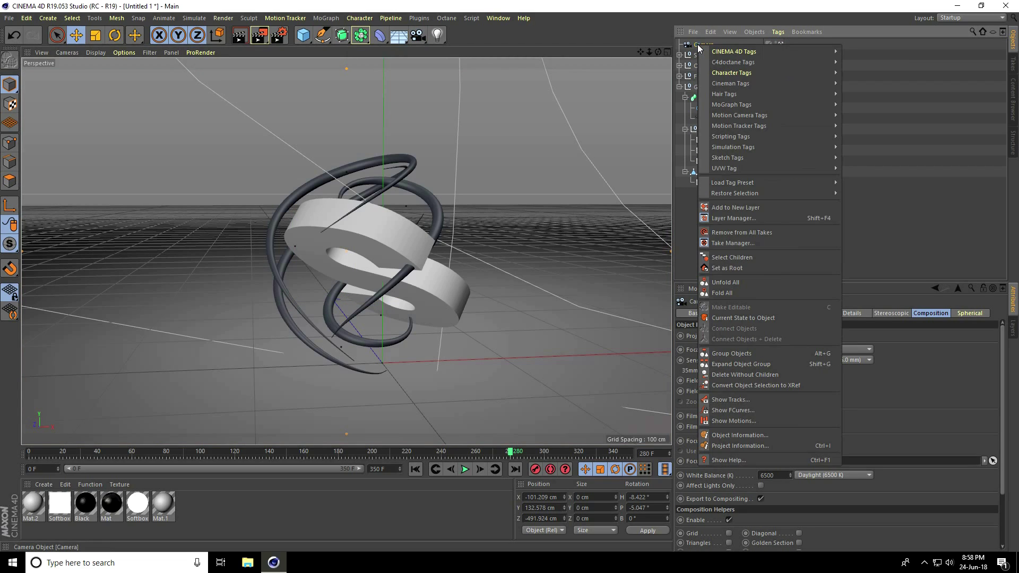
mouse_move(727, 51)
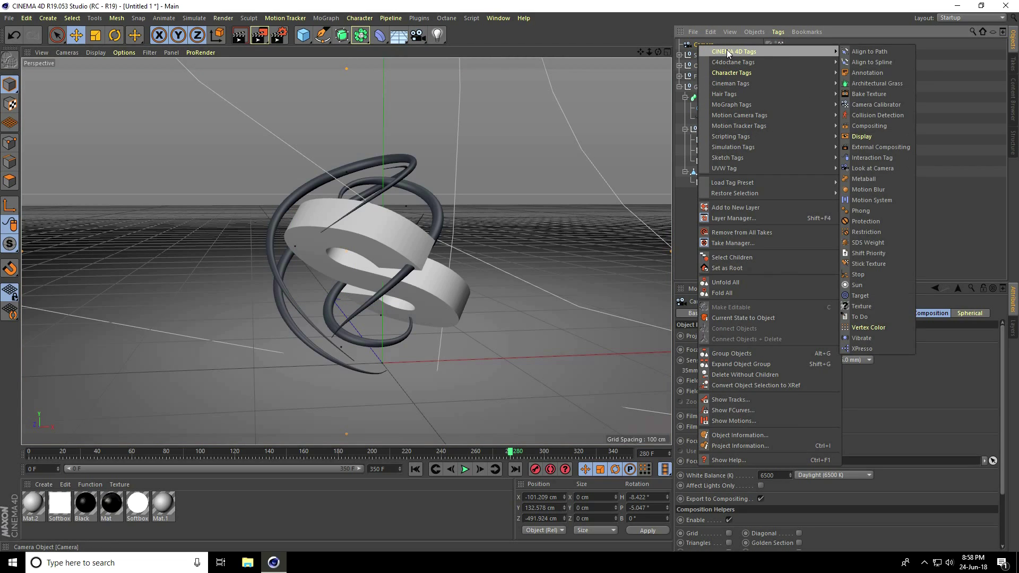
click(859, 221)
Move the OverHead Softbox to the left and slightly down
alt+drag(246, 325, 362, 173)
click(368, 99)
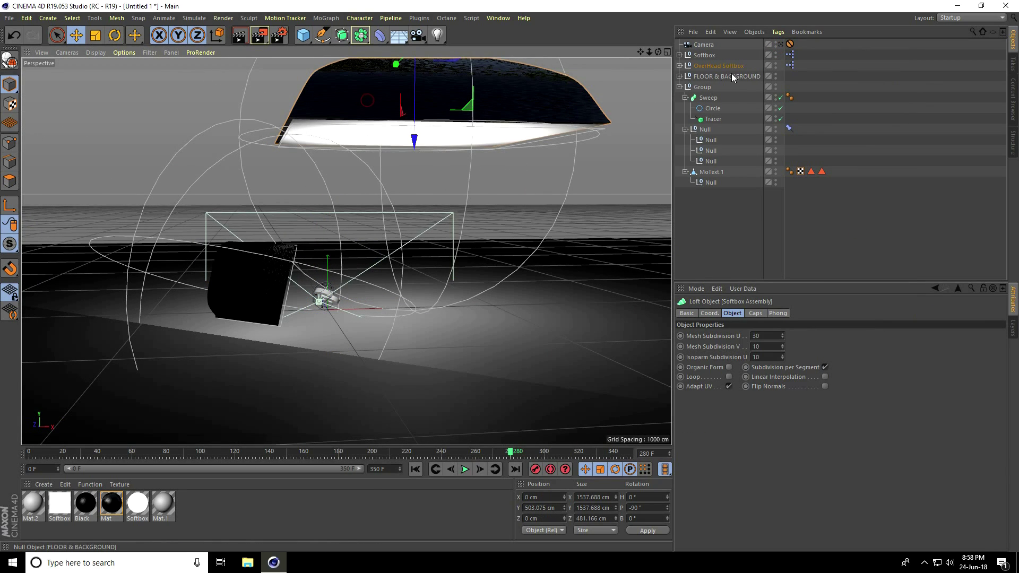
click(719, 66)
drag(492, 138, 414, 139)
drag(327, 75, 327, 83)
Reposition the side Softbox to 58.914, 19.208, 70.21 cm using its axis handles
alt+drag(293, 317, 193, 323)
click(192, 250)
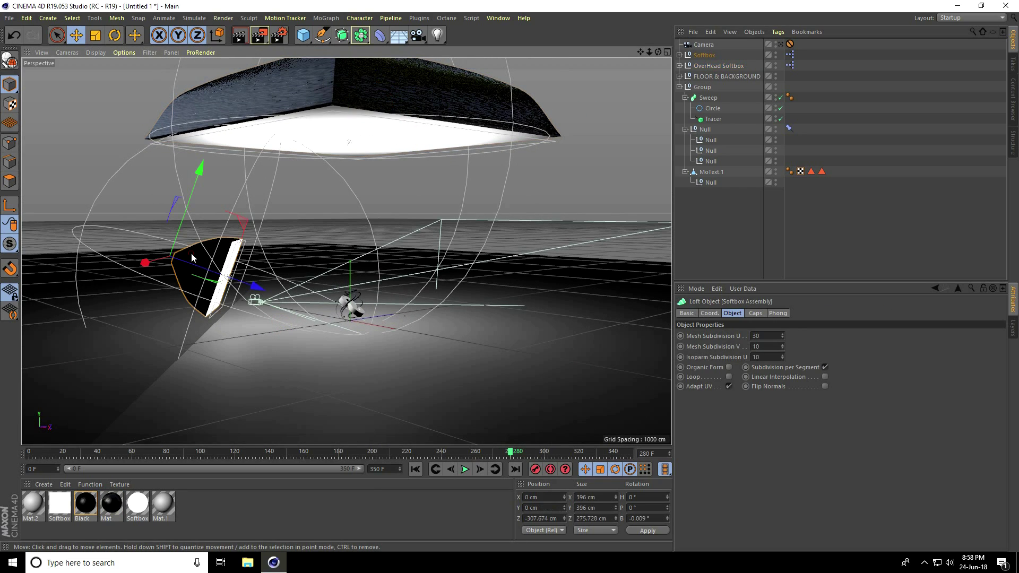
click(704, 56)
drag(425, 353, 446, 355)
drag(397, 237, 399, 240)
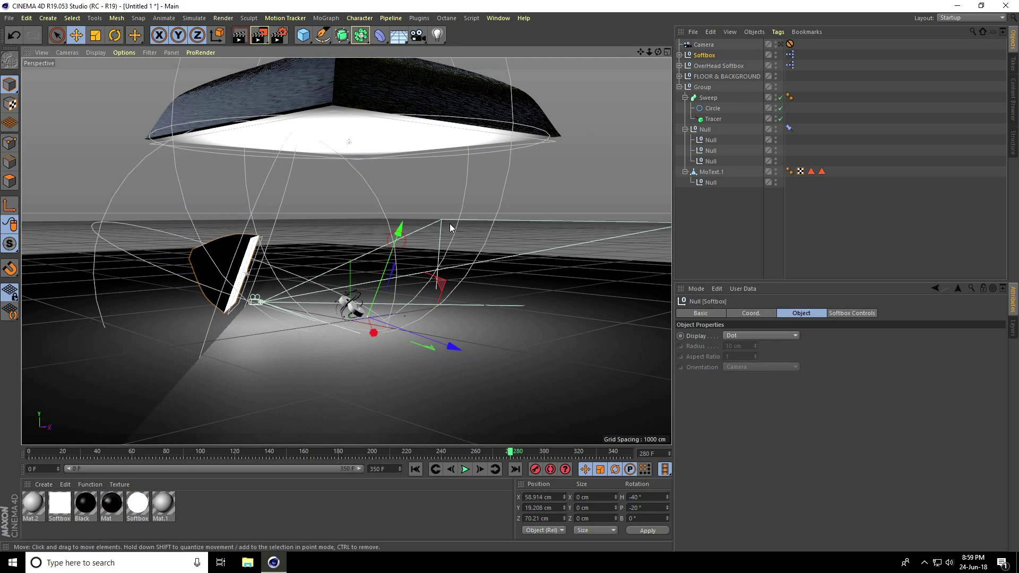
scroll(507, 221, up, 5)
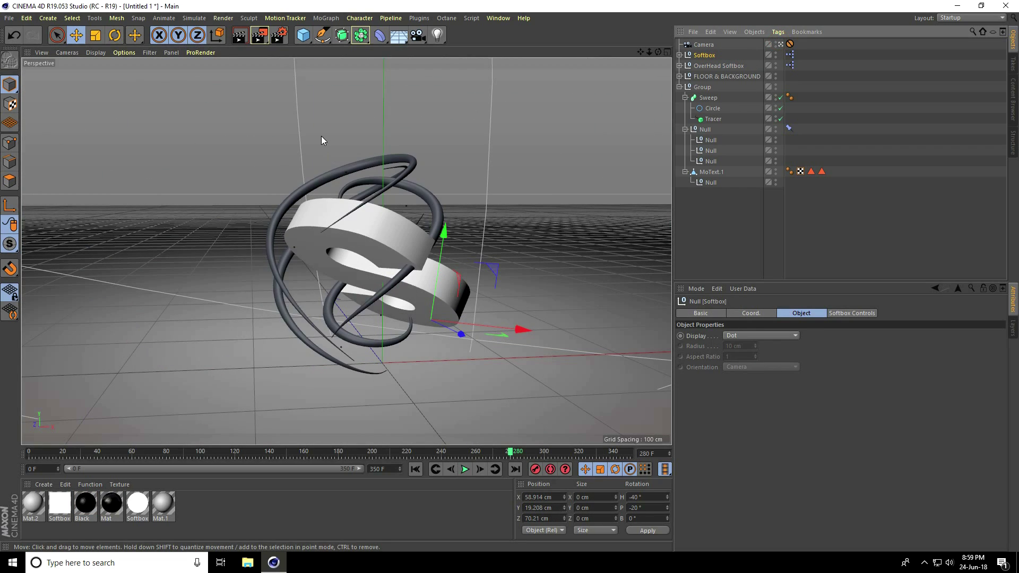
Load the MercyMat material library into the Material Manager
click(43, 485)
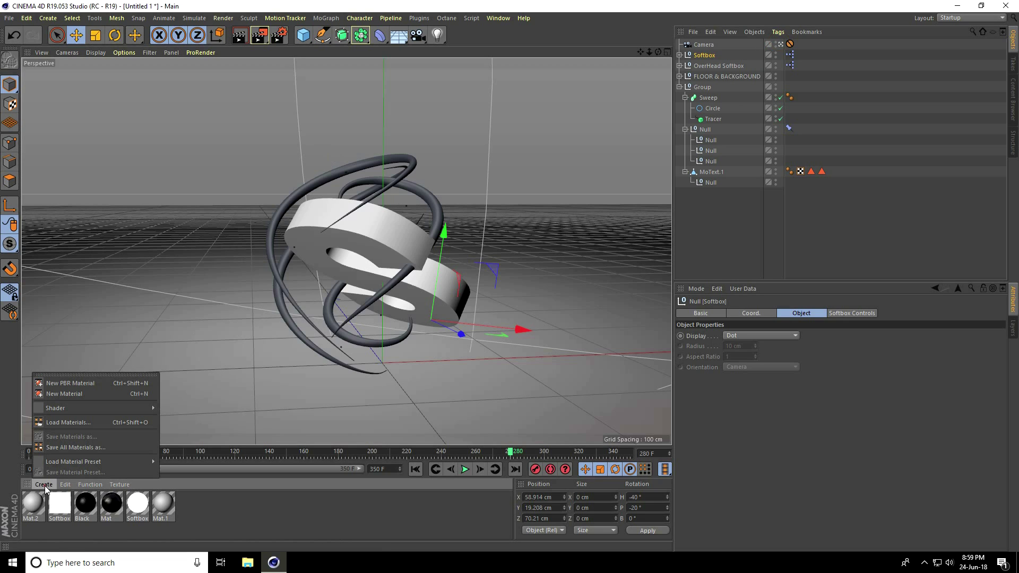
click(82, 423)
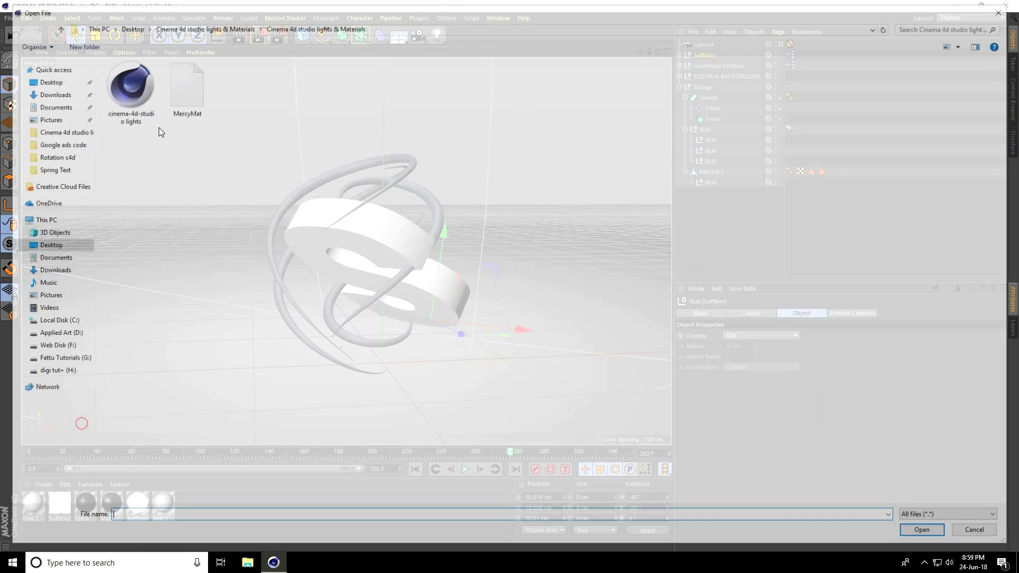
click(177, 84)
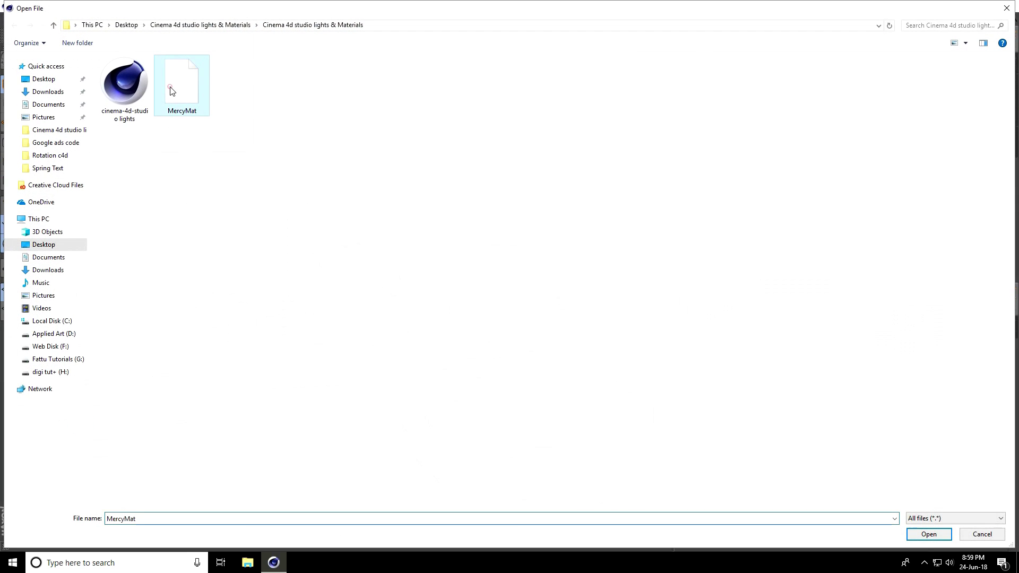
click(929, 534)
Apply the cyan material to MoText and the yellow material to Sweep
drag(425, 510, 712, 172)
drag(321, 508, 707, 98)
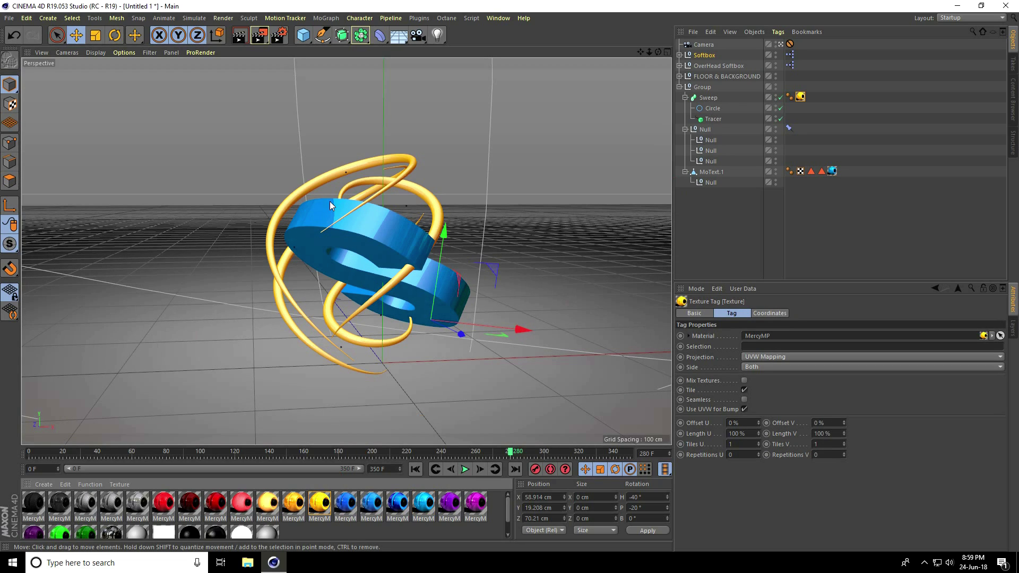
click(278, 36)
Use the DVCPRO HD 1080 29.97 preset and render all frames 0–350
click(180, 43)
mouse_move(195, 79)
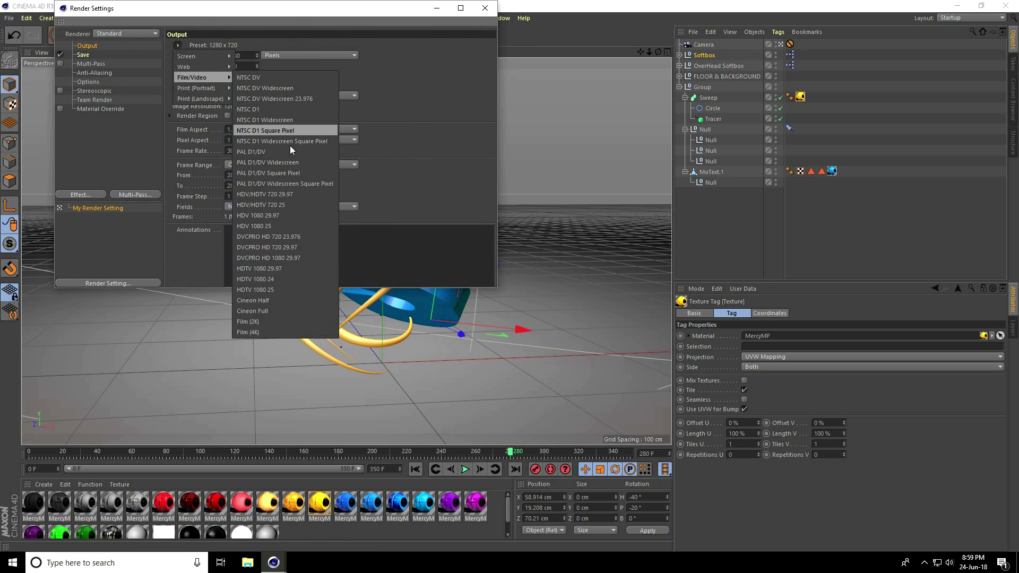
click(284, 258)
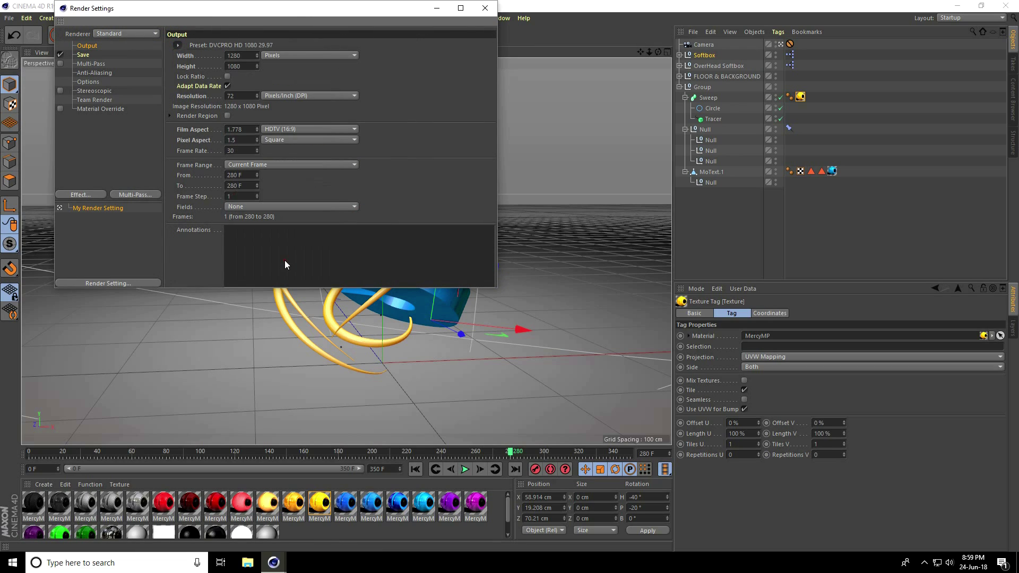
click(262, 168)
click(259, 199)
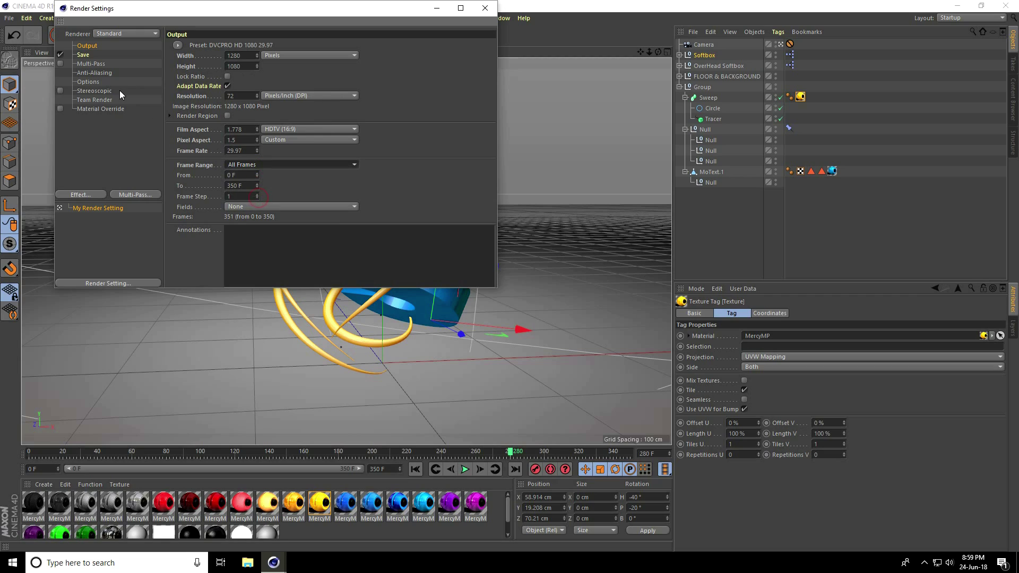
Set the saved image format to JPG and choose the output file location
click(82, 55)
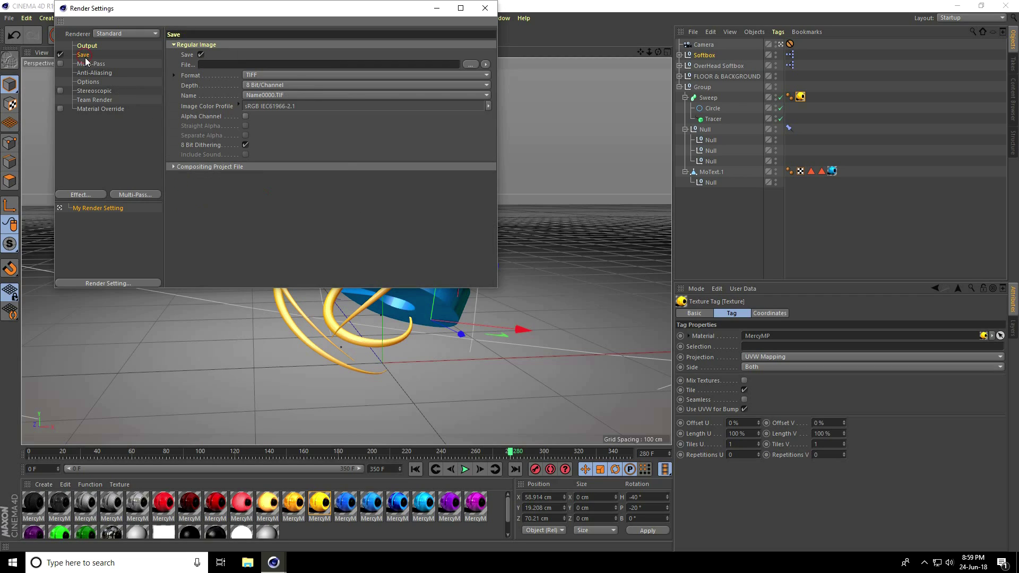
click(264, 78)
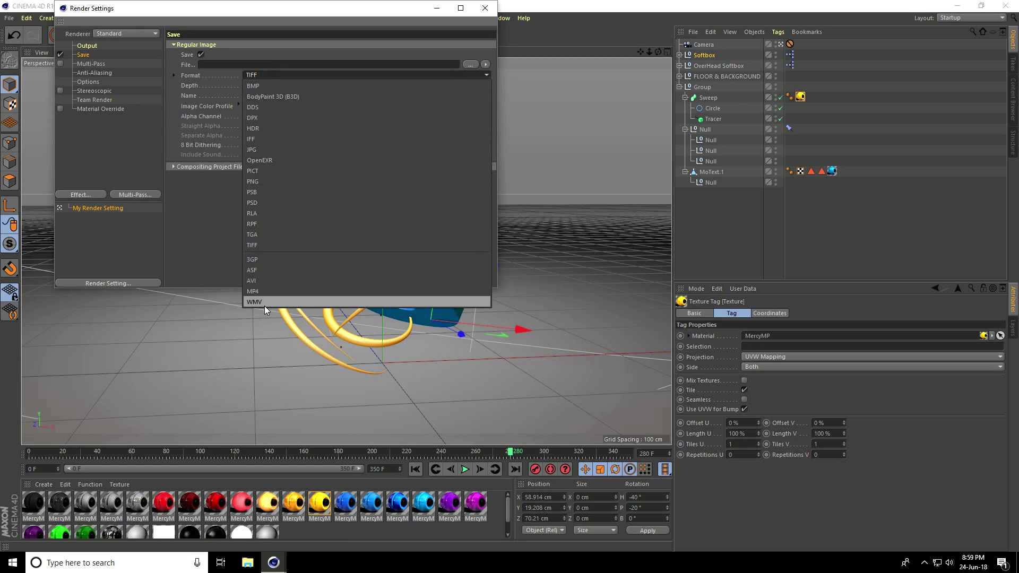
click(269, 150)
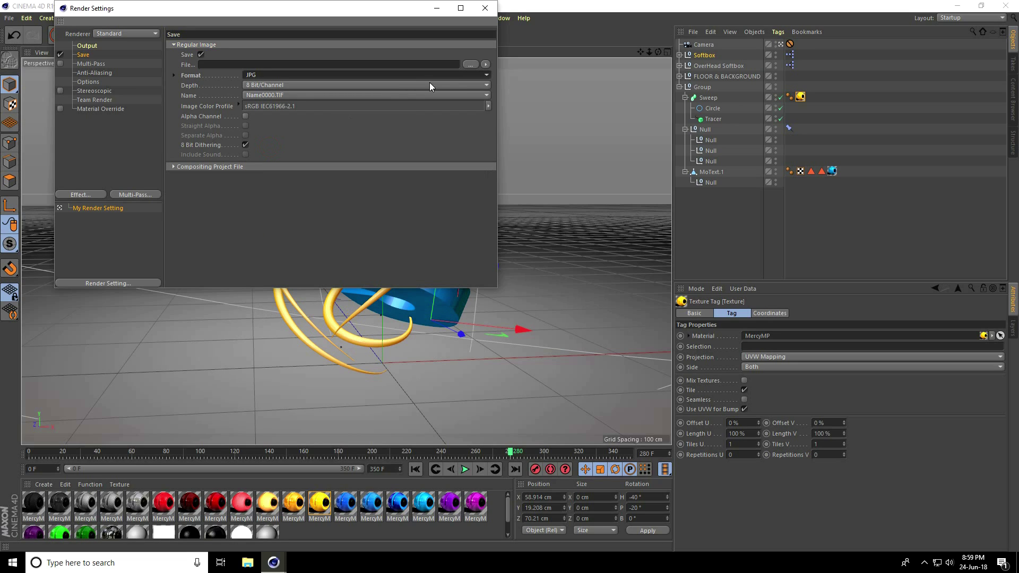
click(470, 64)
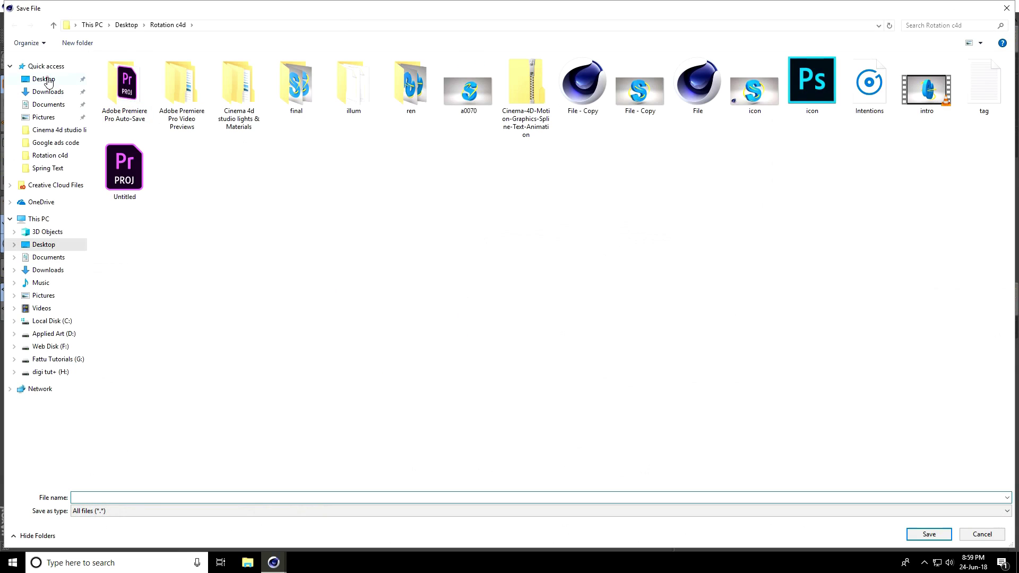
Save renders as file 'a' inside a new Desktop folder named S
click(48, 79)
right_click(215, 178)
click(240, 288)
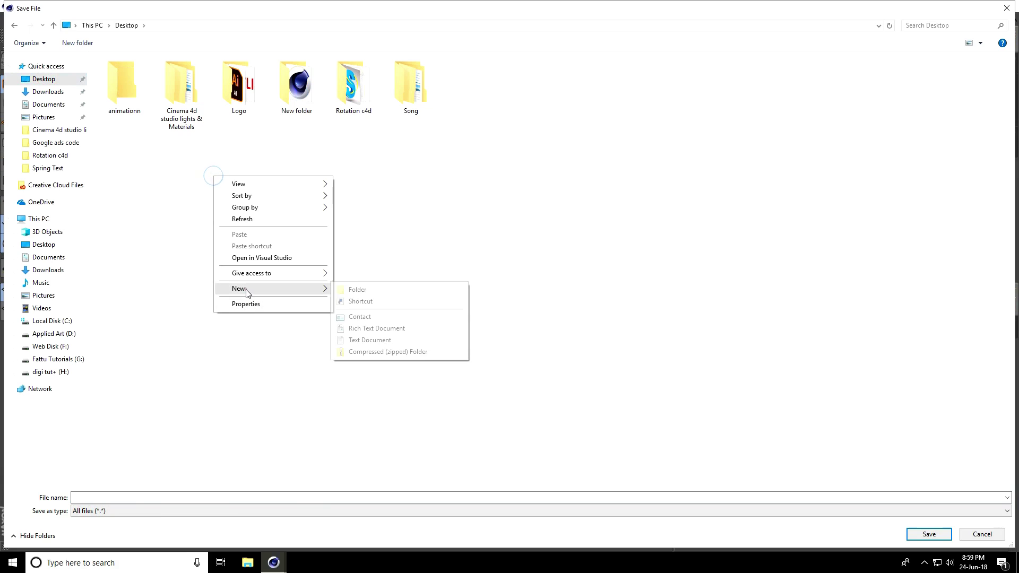
click(358, 293)
text(S)
key(Return)
key(Return)
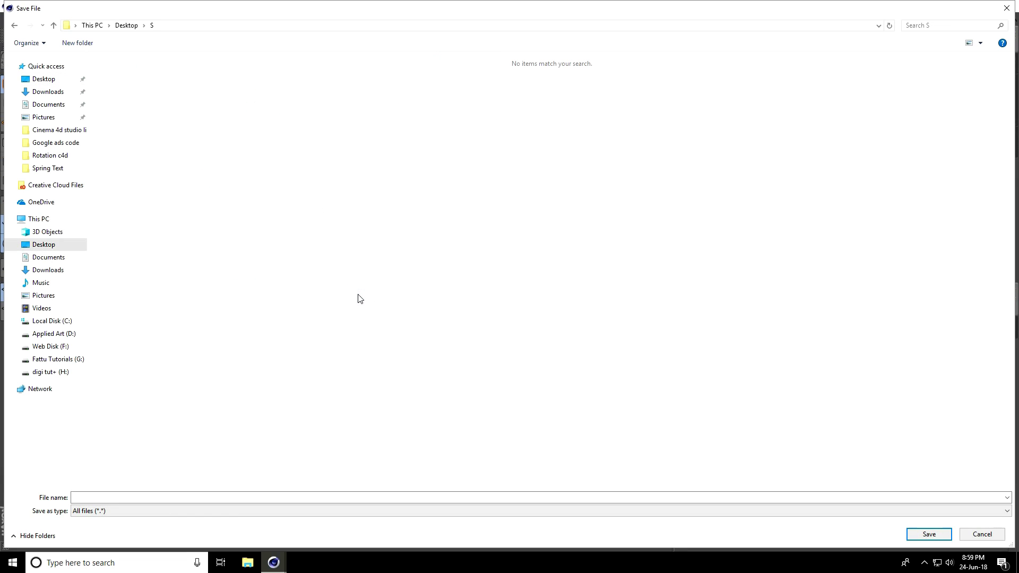
click(285, 494)
text(a)
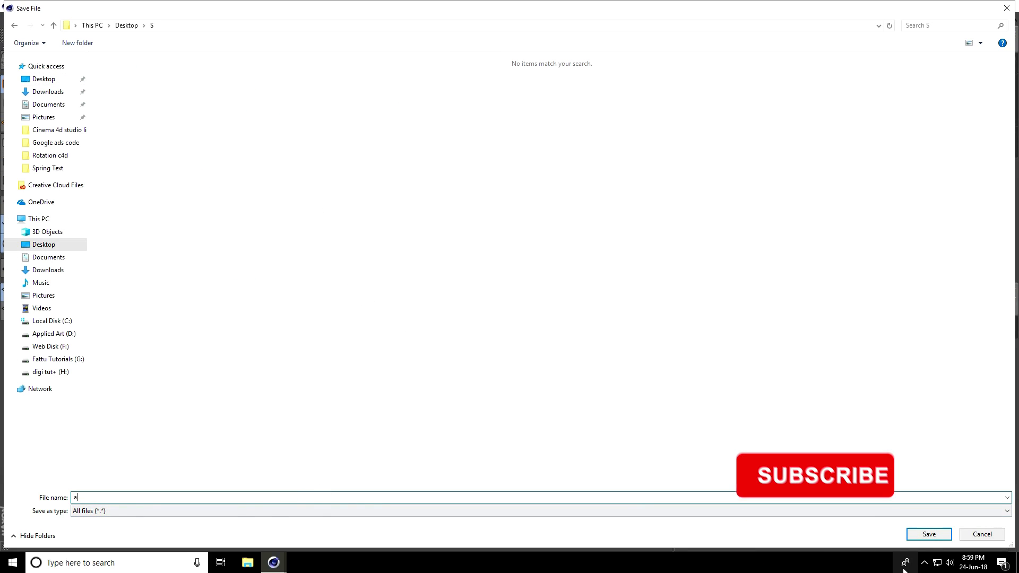
click(929, 534)
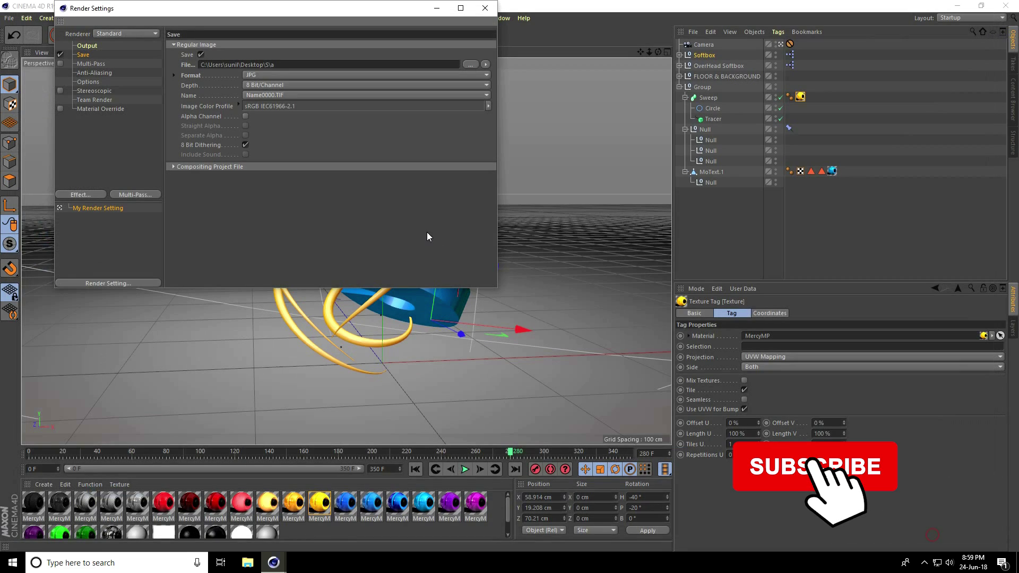
Set anti-aliasing to Best and add Ambient Occlusion and Global Illumination effects
click(96, 72)
click(260, 46)
click(267, 74)
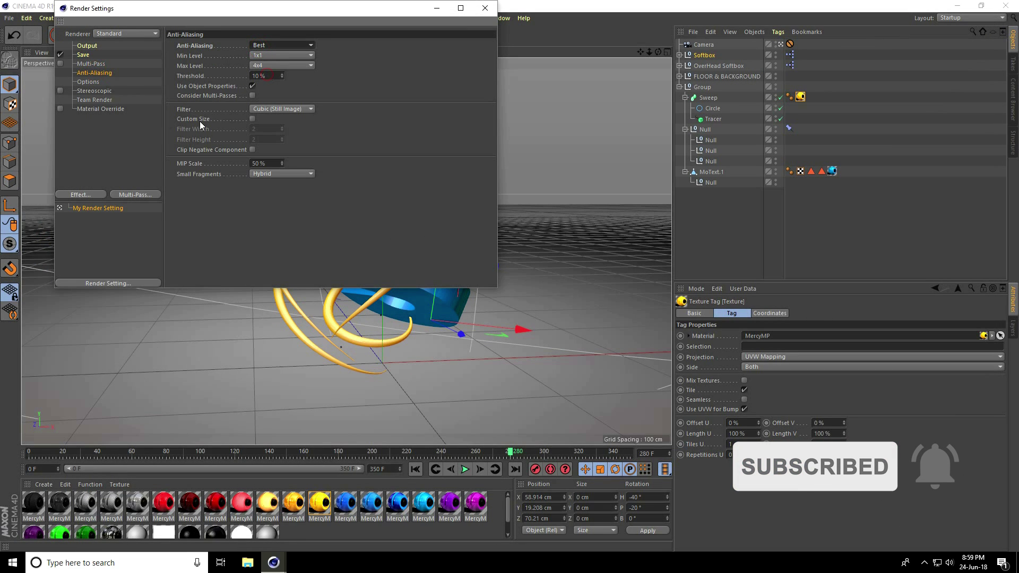
click(87, 195)
click(139, 265)
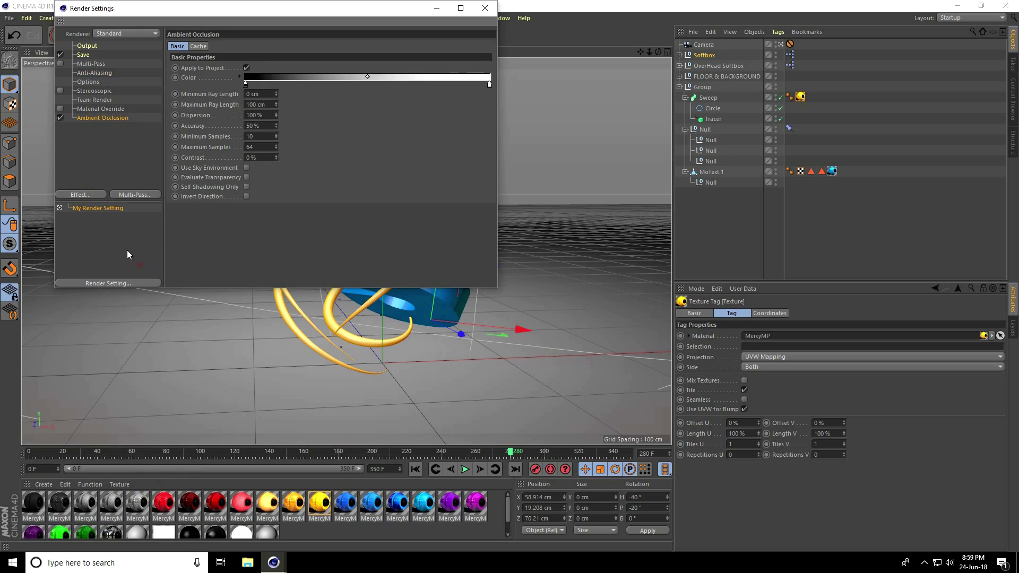
click(90, 193)
click(138, 326)
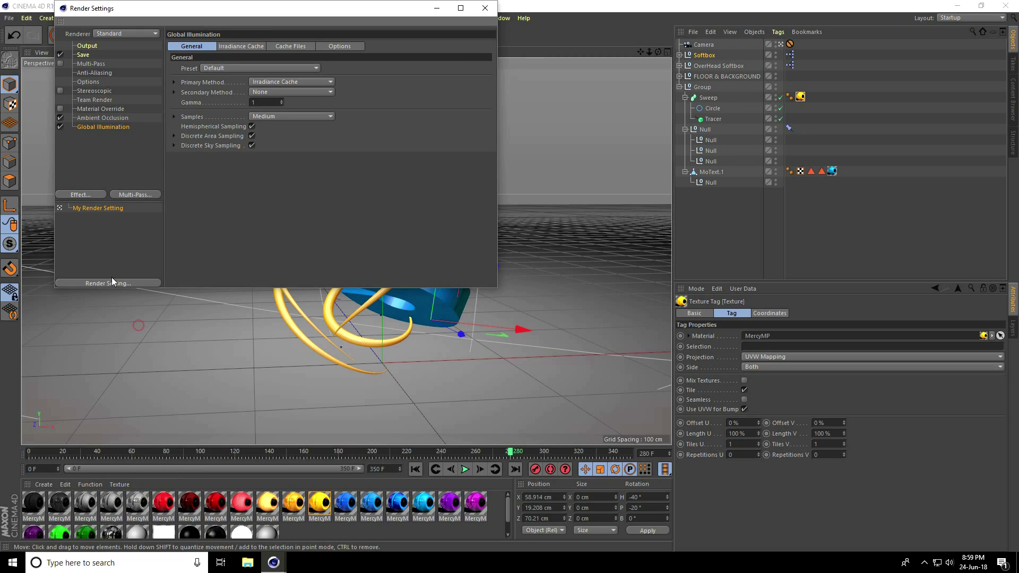
click(485, 8)
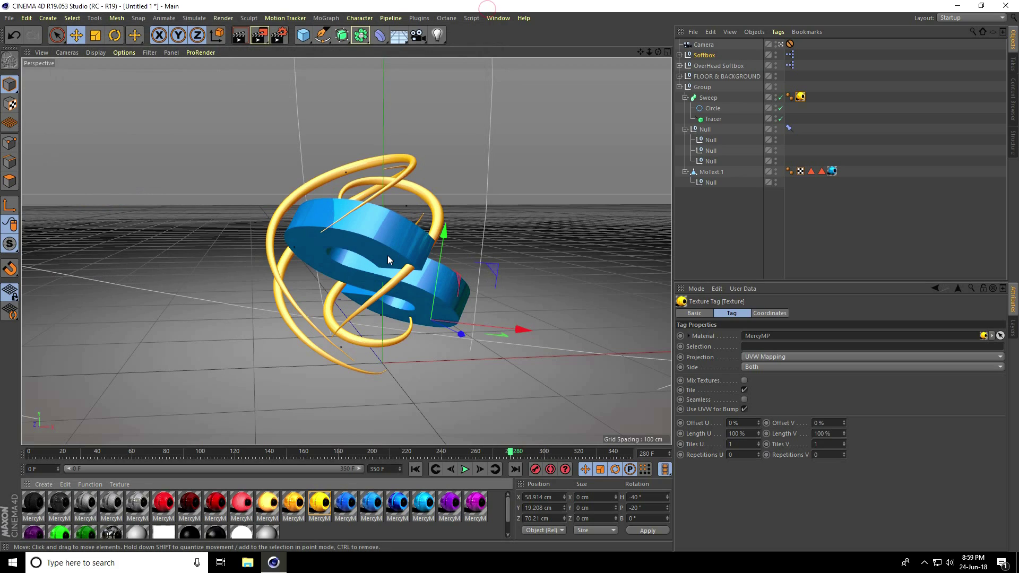
Play the animation and pause it at frame 310
click(465, 469)
click(465, 469)
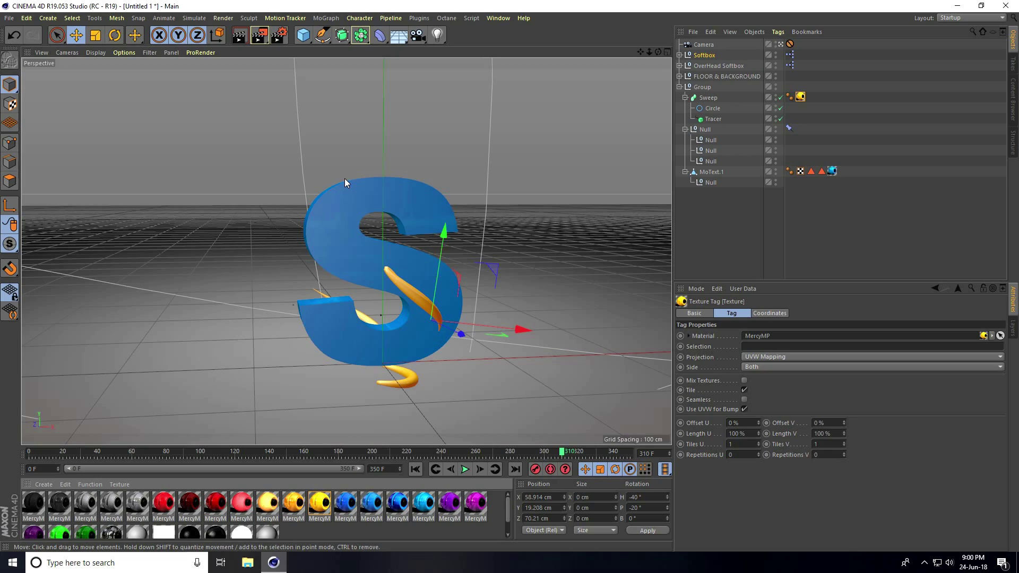